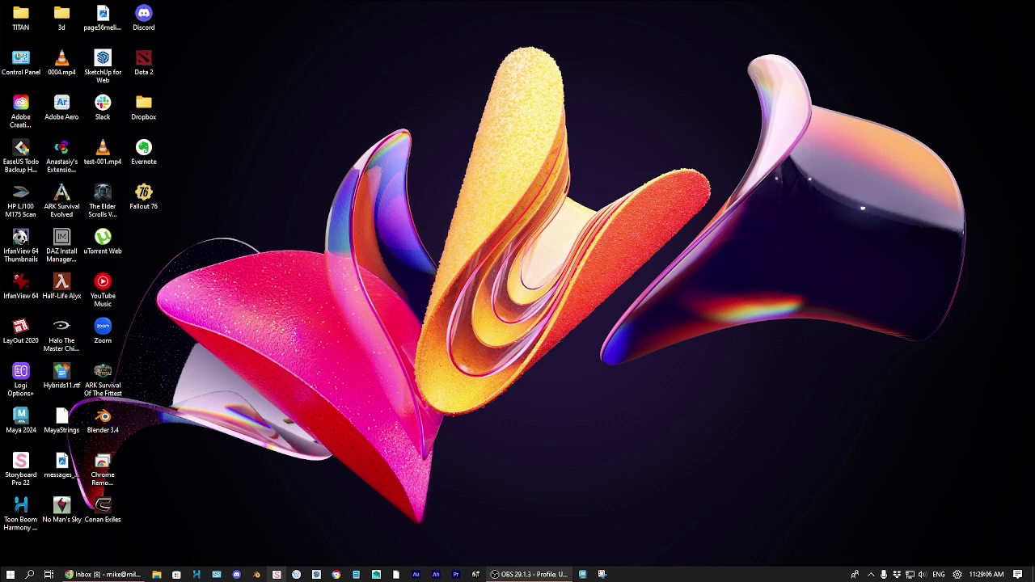
Launch Storyboard Pro 22 and name the new project Storyboard_Pro_basics in the welcome dialog
{"action": "left_click", "coordinate": [277, 575]}
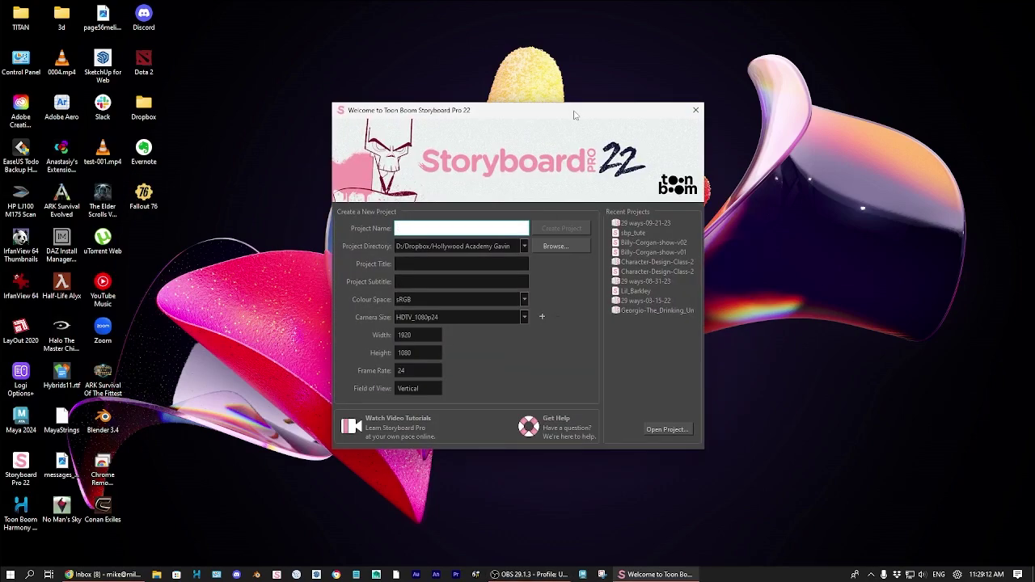
{"action": "left_click_drag", "start_coordinate": [574, 115], "coordinate": [571, 89]}
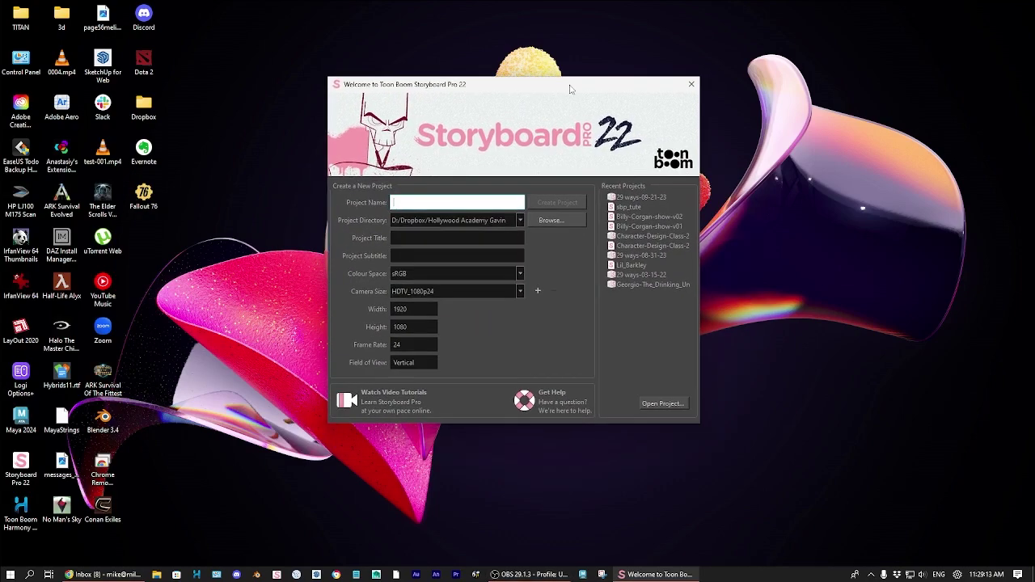
{"action": "left_click", "coordinate": [472, 204]}
{"action": "type", "text": "Storyboard_Pro"}
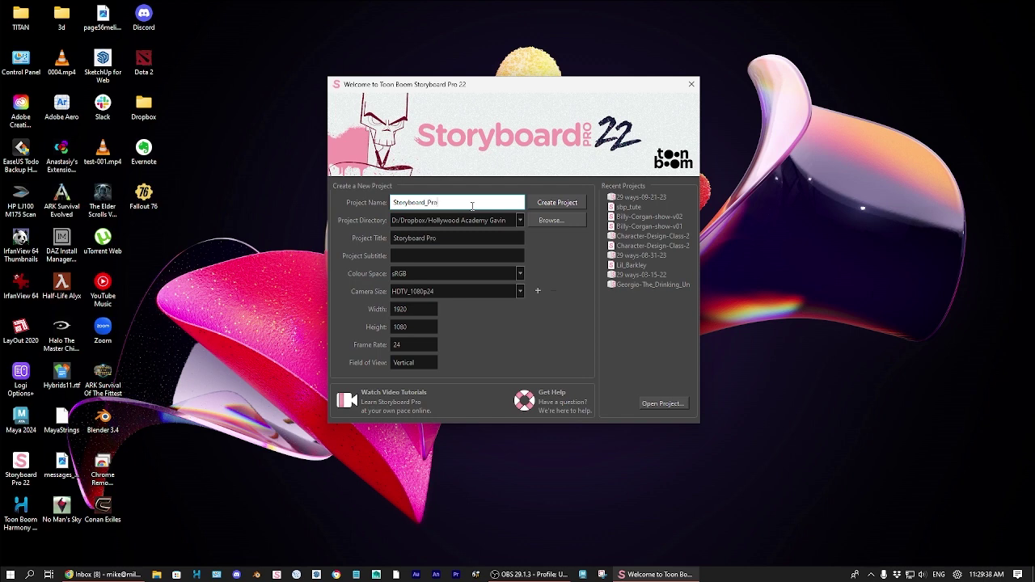
{"action": "type", "text": "_basics"}
{"action": "left_click_drag", "start_coordinate": [499, 89], "coordinate": [478, 46]}
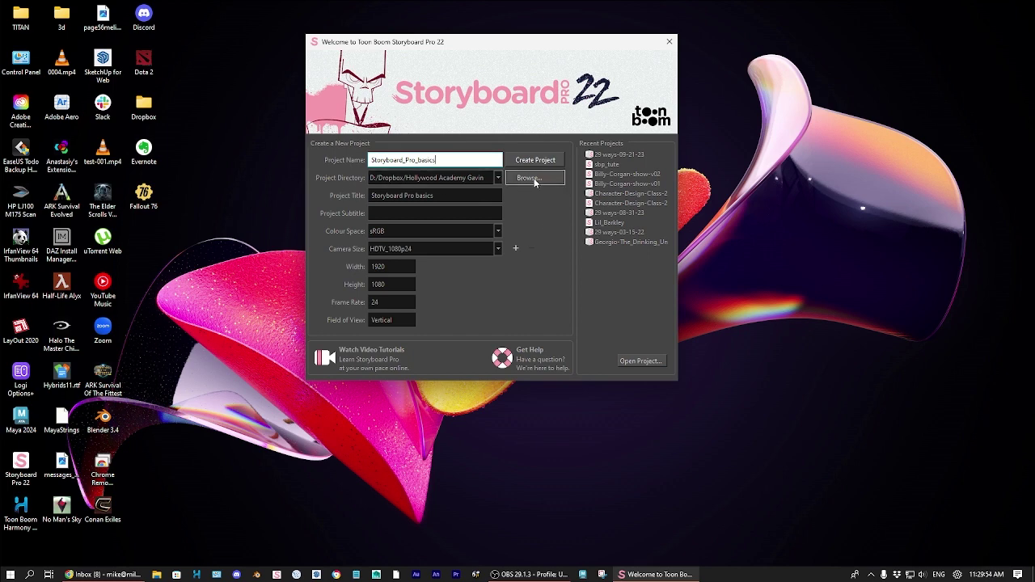
{"action": "left_click", "coordinate": [436, 195]}
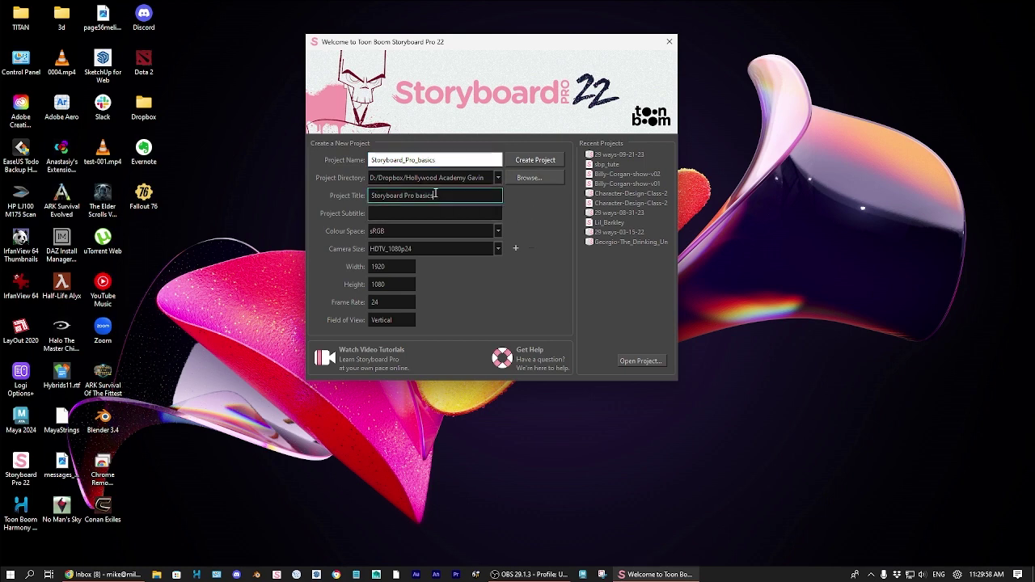
{"action": "left_click", "coordinate": [404, 210]}
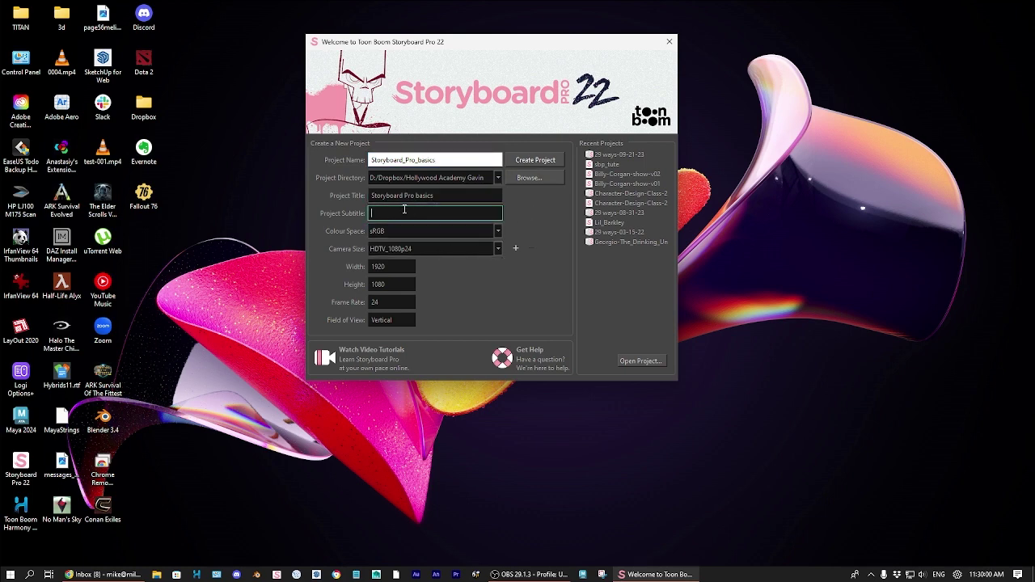
{"action": "left_click", "coordinate": [474, 195]}
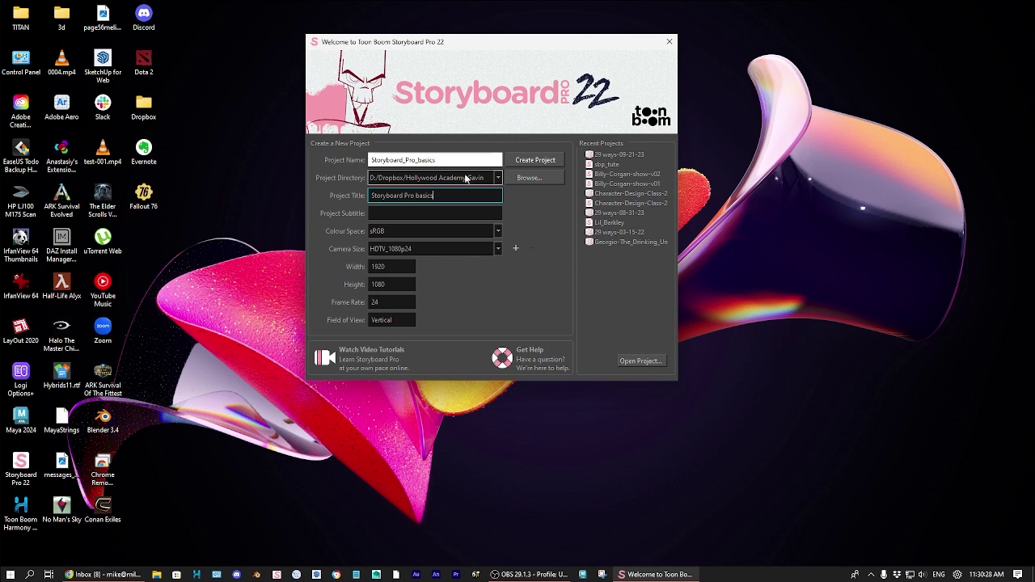
{"action": "left_click", "coordinate": [452, 159]}
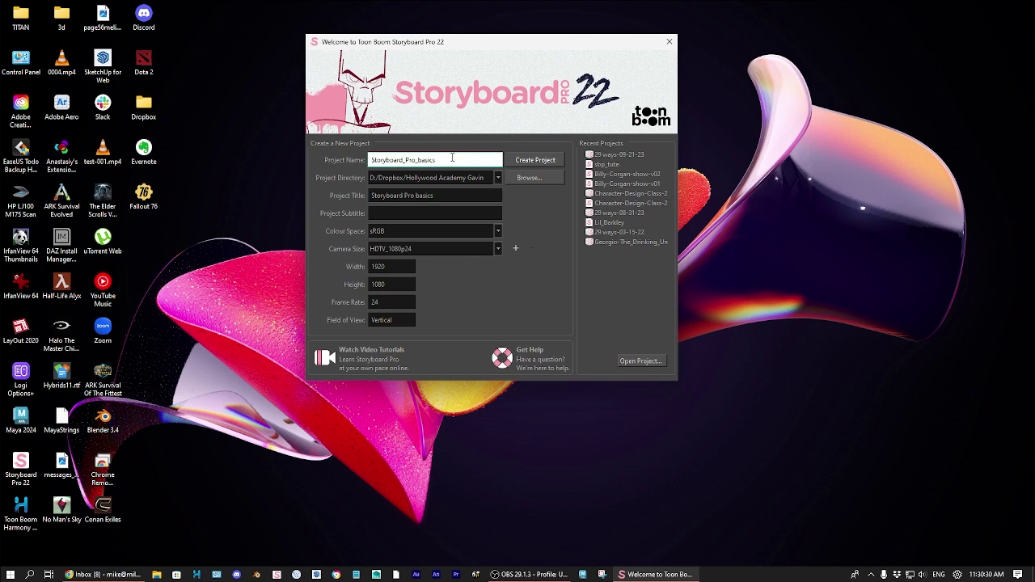
{"action": "left_click", "coordinate": [547, 164]}
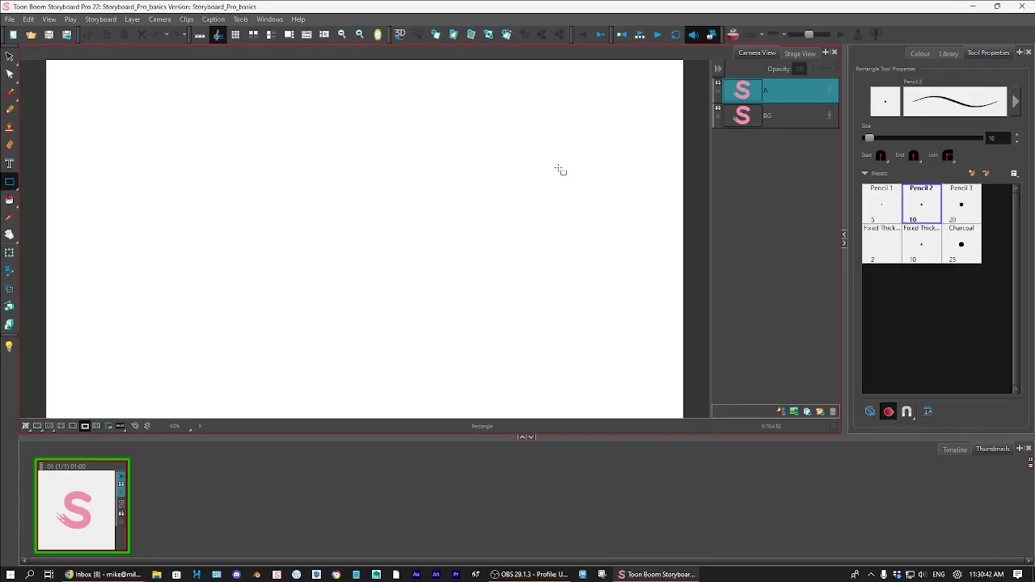
Enlarge the drawing area above the thumbnails and save the Storyboard_Pro_basics project
{"action": "left_click_drag", "start_coordinate": [580, 437], "coordinate": [586, 455]}
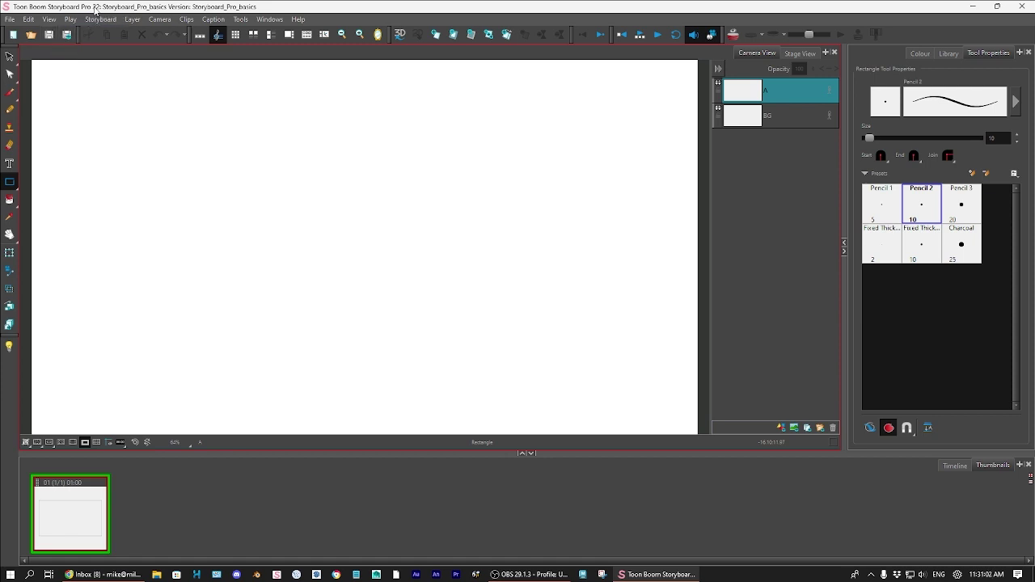
{"action": "left_click", "coordinate": [11, 19]}
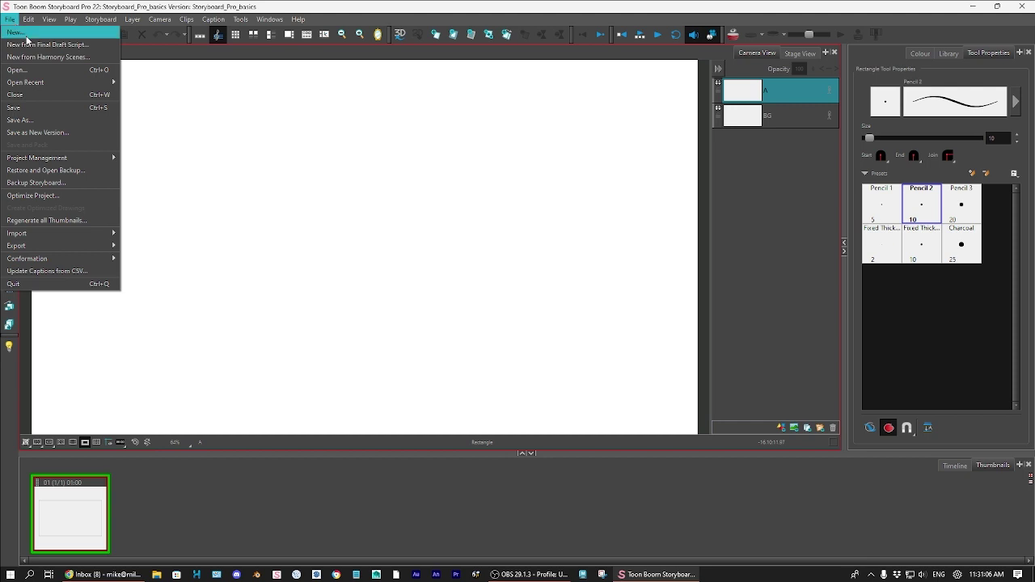
{"action": "left_click", "coordinate": [68, 110]}
{"action": "left_click", "coordinate": [10, 19]}
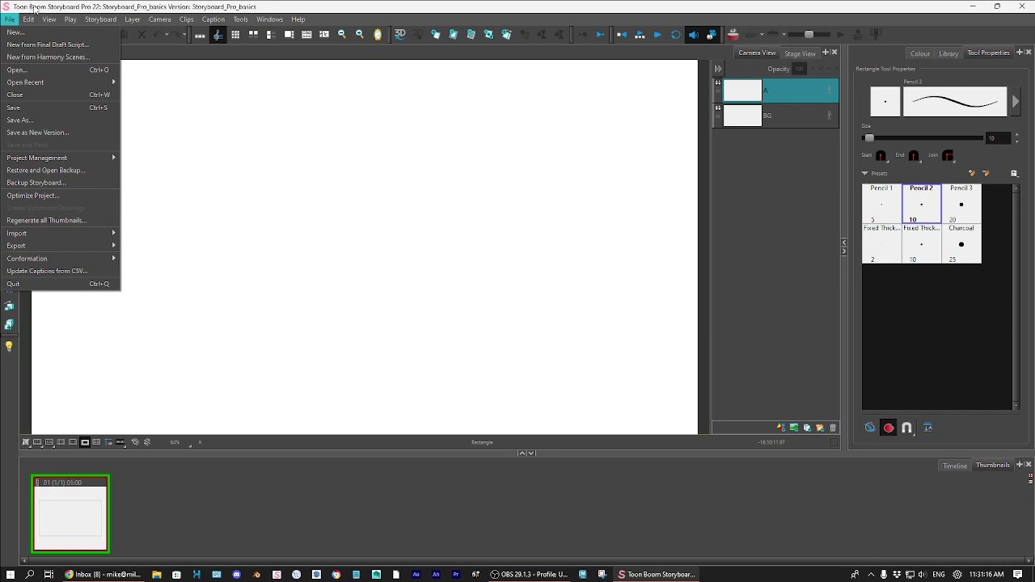
{"action": "left_click", "coordinate": [34, 8]}
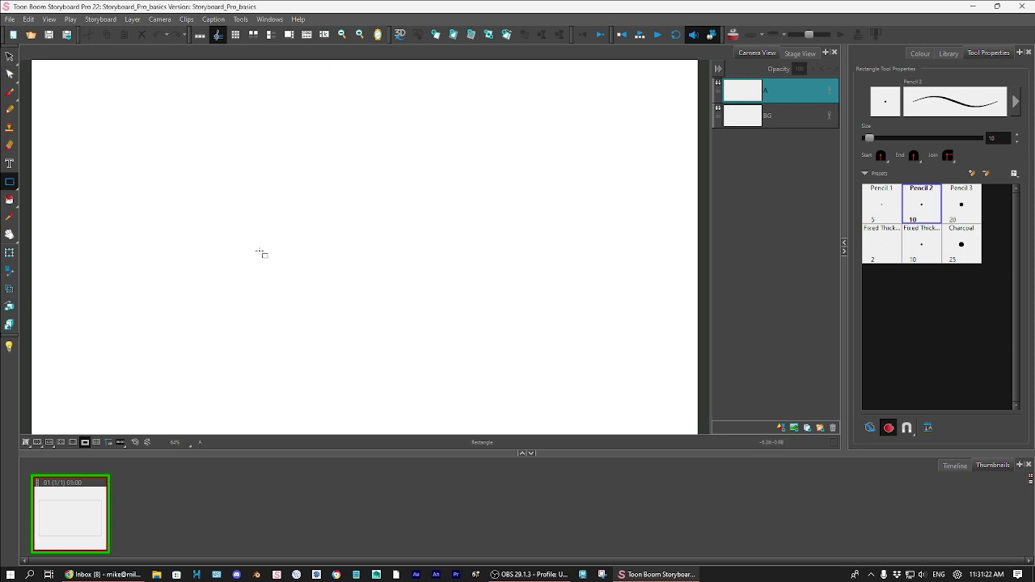
Zoom out the stage, choose the Select tool, and leave the stage surround dark
{"action": "scroll", "coordinate": [507, 245], "scroll_direction": "down", "scroll_amount": 2}
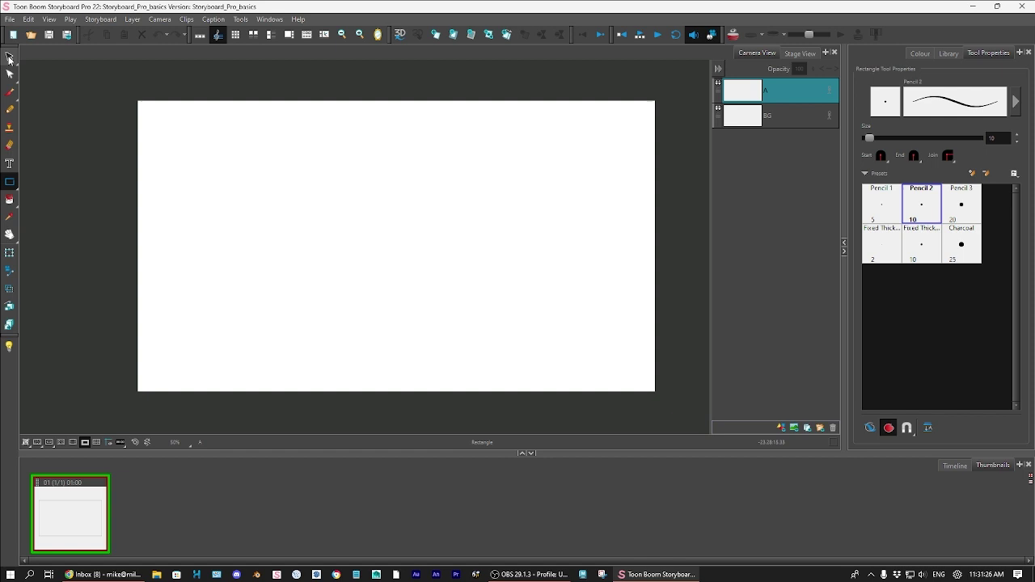
{"action": "left_click", "coordinate": [10, 57]}
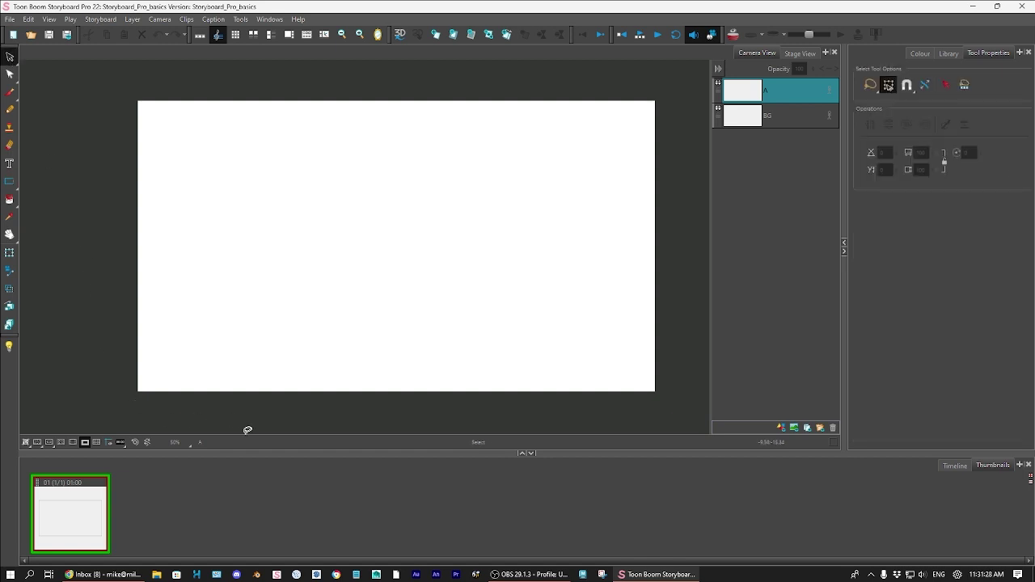
{"action": "left_click", "coordinate": [85, 443]}
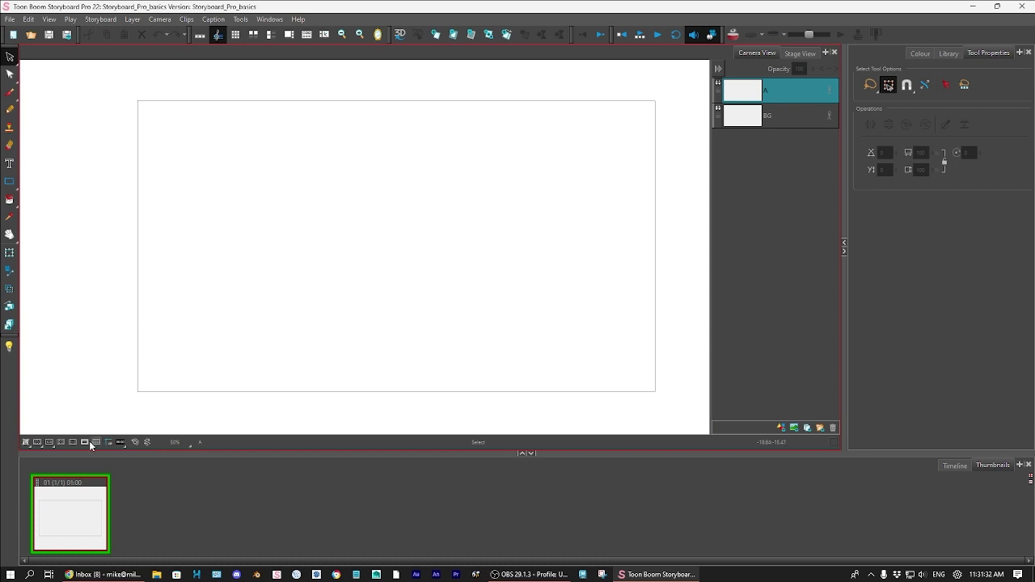
{"action": "left_click", "coordinate": [84, 443]}
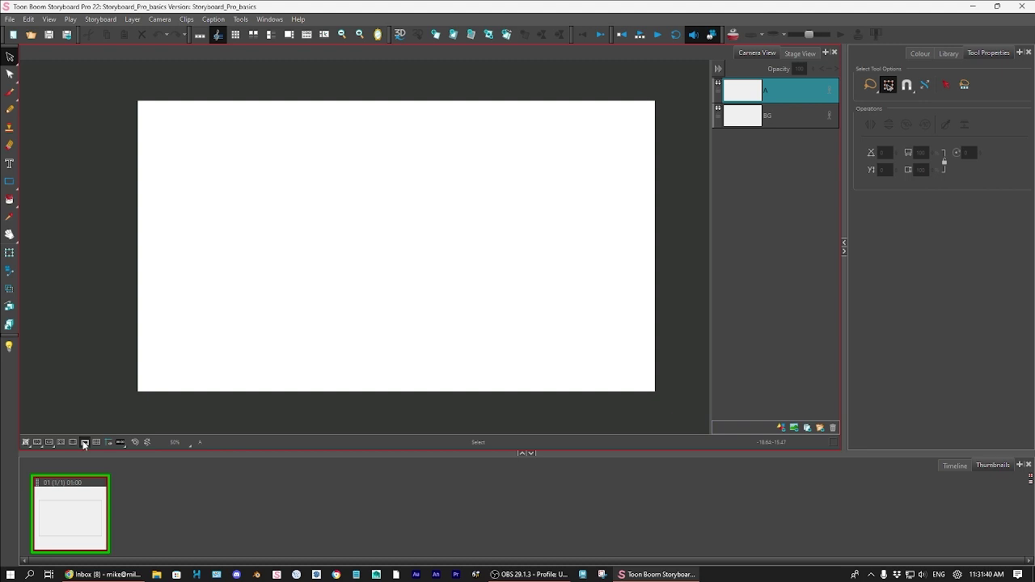
{"action": "left_click", "coordinate": [84, 443]}
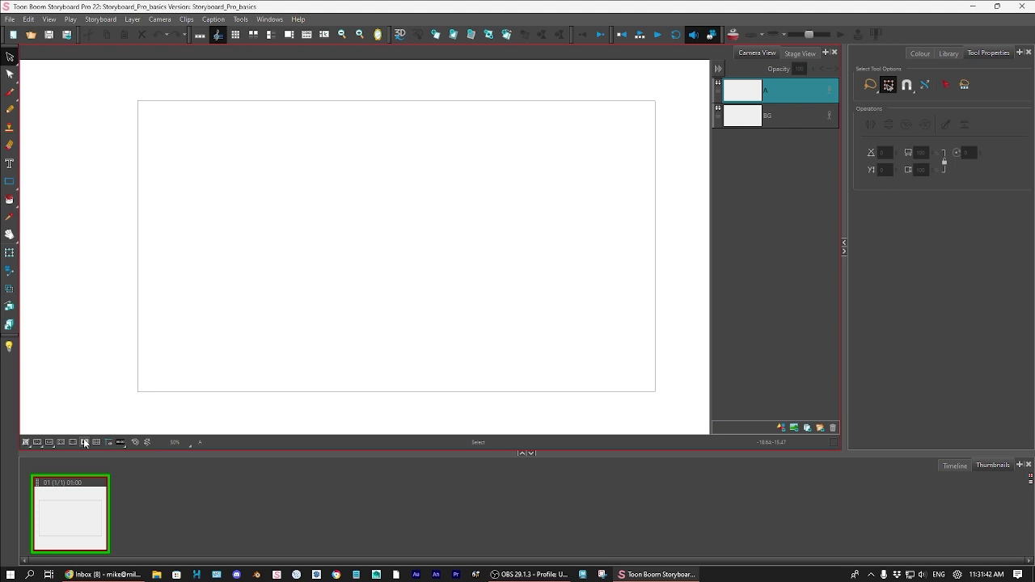
{"action": "scroll", "coordinate": [409, 122], "scroll_direction": "down", "scroll_amount": 2}
{"action": "scroll", "coordinate": [456, 129], "scroll_direction": "up", "scroll_amount": 2}
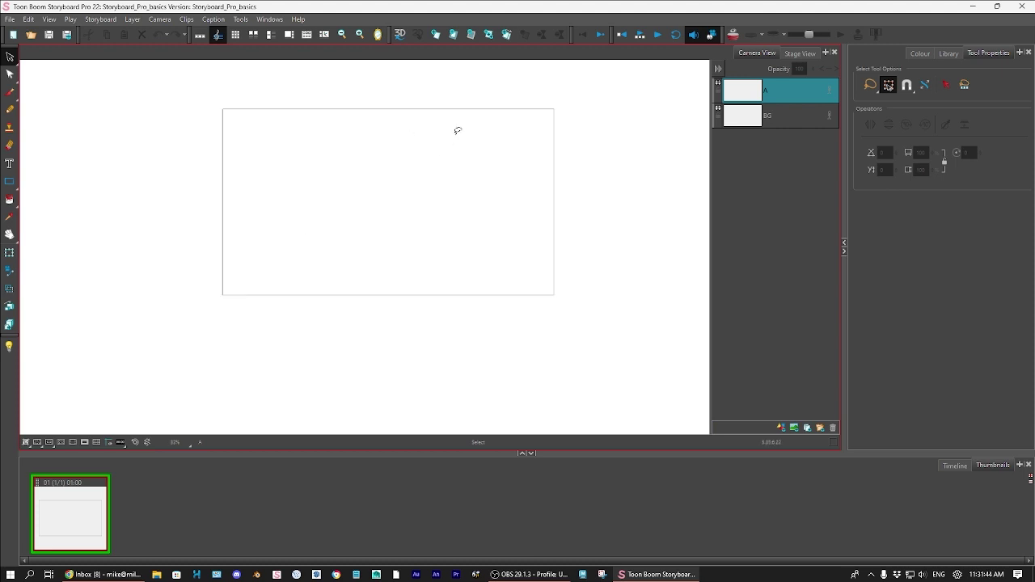
{"action": "left_click", "coordinate": [84, 443]}
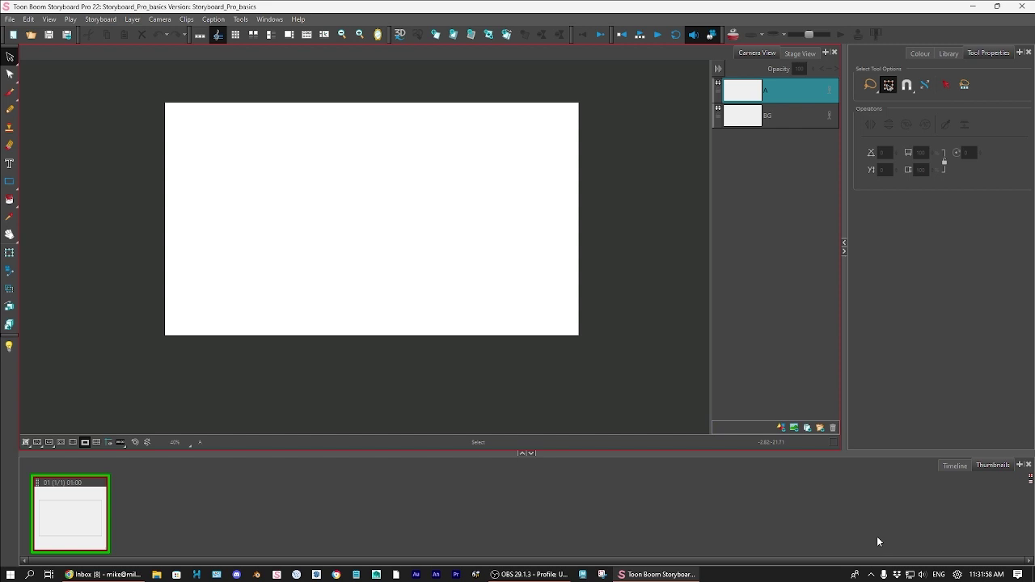
{"action": "left_click", "coordinate": [974, 475]}
Look through the Colour and Library tabs, then activate the Brush drawing tool
{"action": "left_click", "coordinate": [983, 54]}
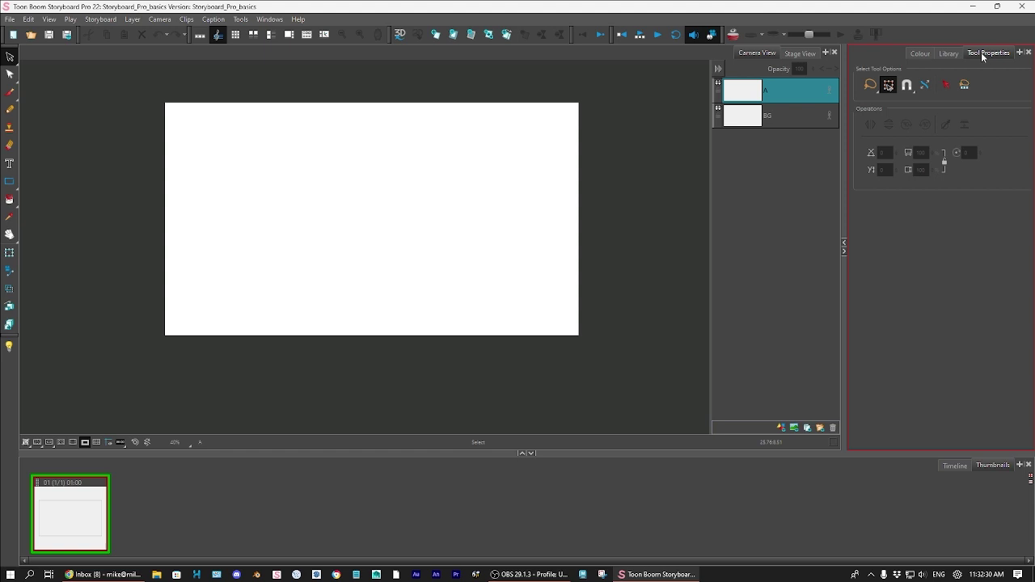
{"action": "left_click", "coordinate": [916, 53]}
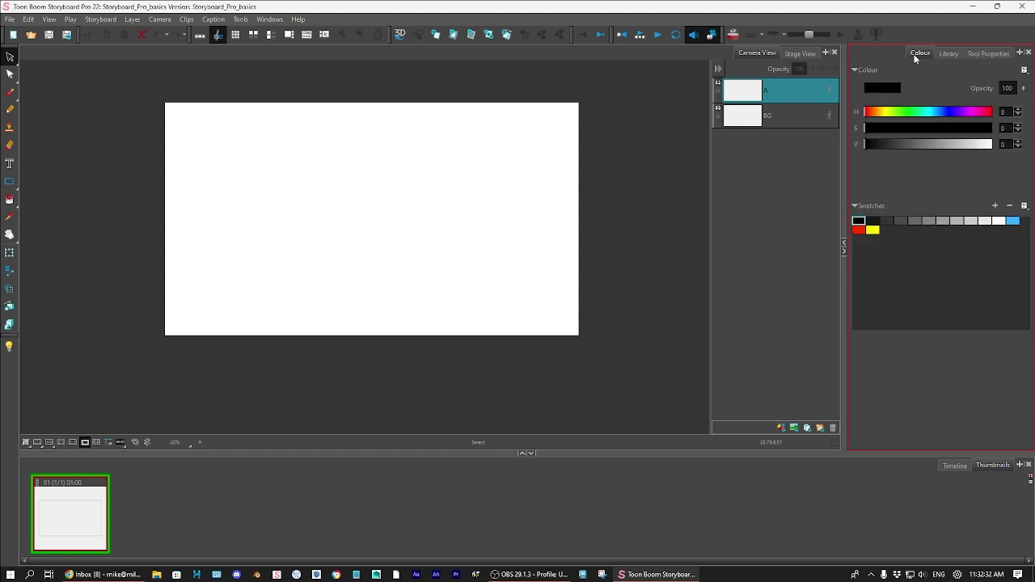
{"action": "left_click", "coordinate": [979, 55]}
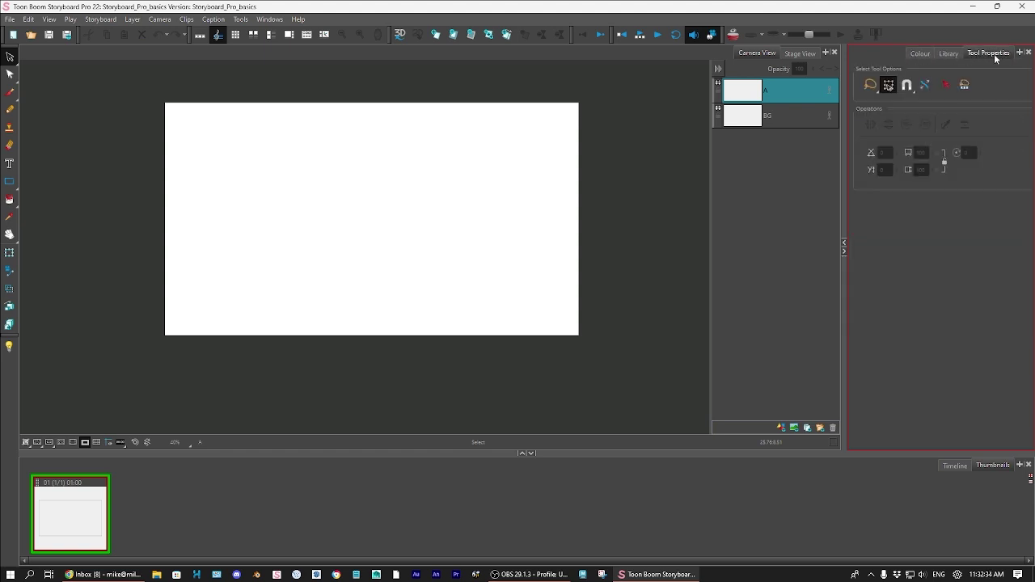
{"action": "left_click", "coordinate": [949, 52]}
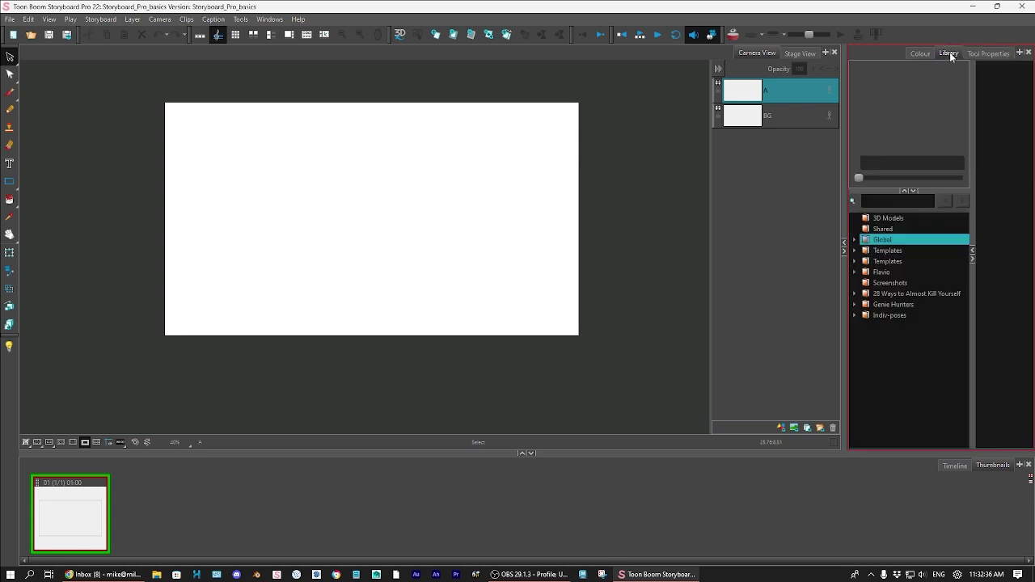
{"action": "left_click", "coordinate": [992, 55]}
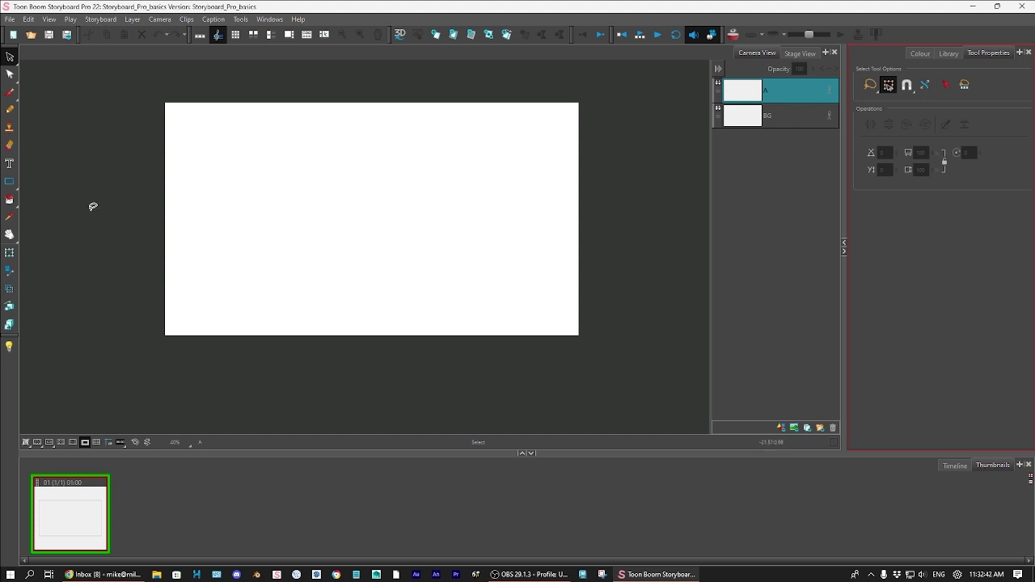
{"action": "left_click", "coordinate": [10, 74]}
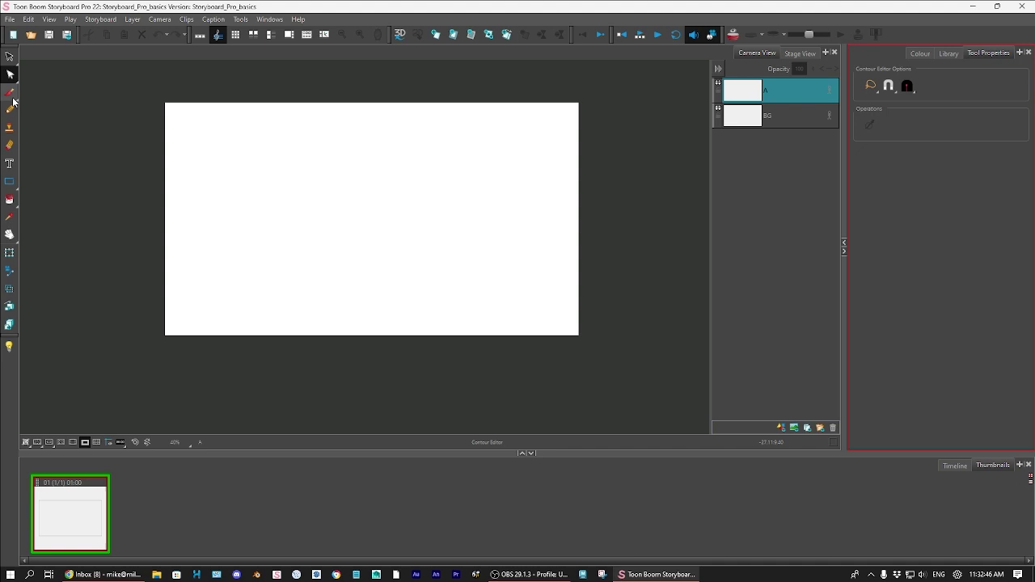
{"action": "left_click", "coordinate": [11, 93]}
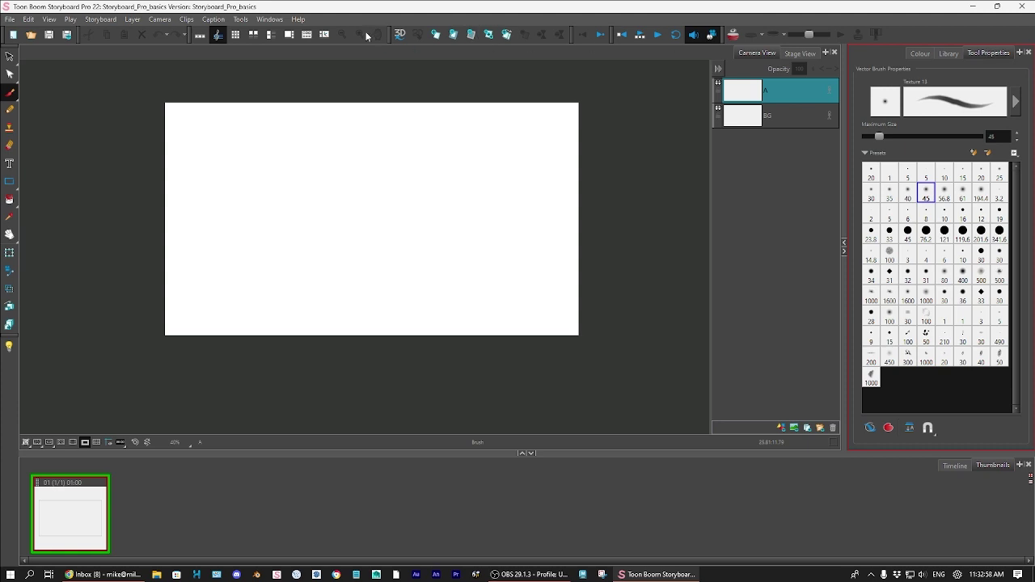
Close the Tool Properties tab, restore it via the Windows menu, and check its panel menu
{"action": "left_click", "coordinate": [280, 19]}
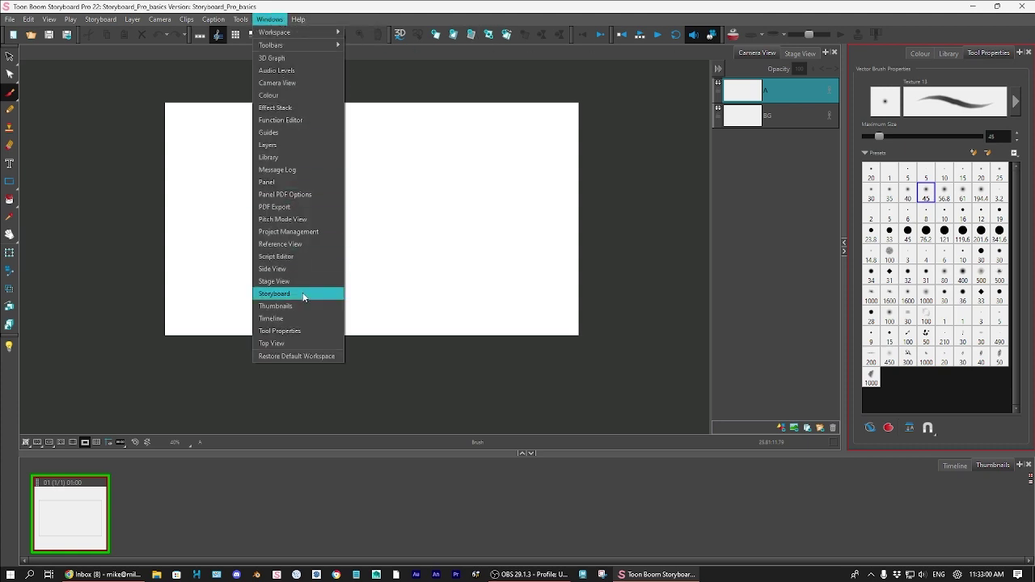
{"action": "left_click", "coordinate": [313, 333]}
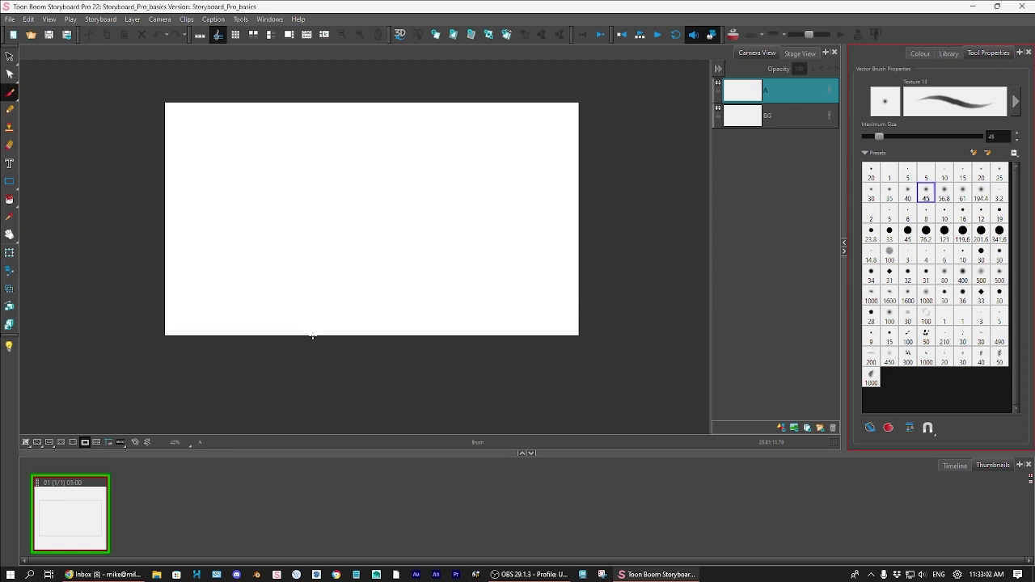
{"action": "left_click", "coordinate": [1029, 53]}
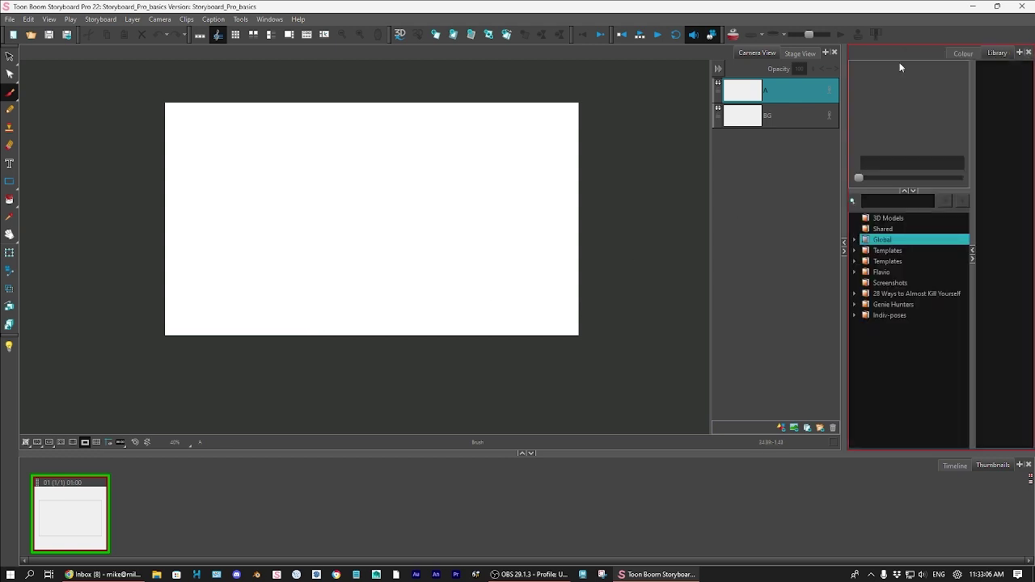
{"action": "left_click", "coordinate": [269, 18]}
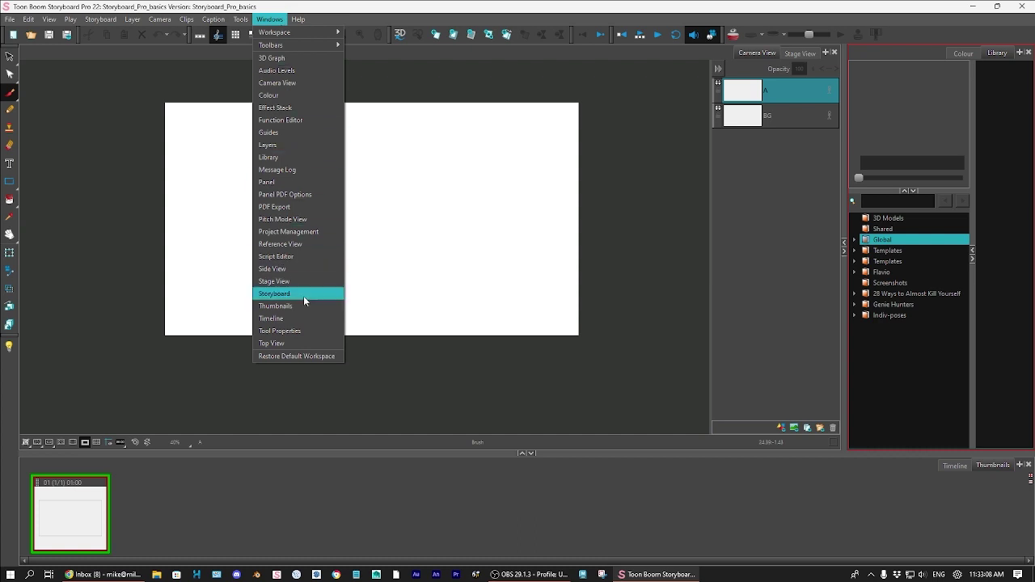
{"action": "left_click", "coordinate": [303, 330]}
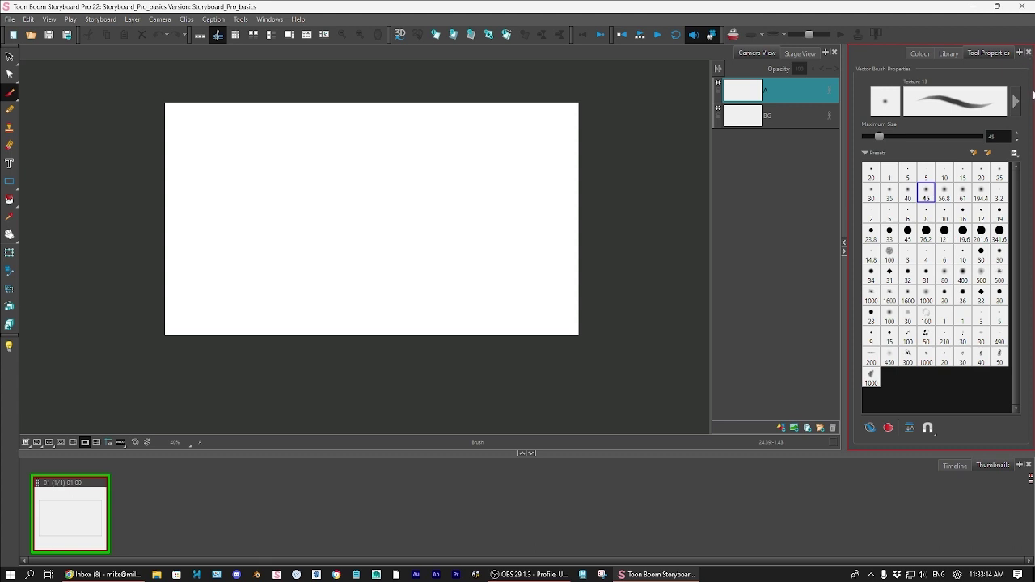
{"action": "left_click", "coordinate": [1021, 53]}
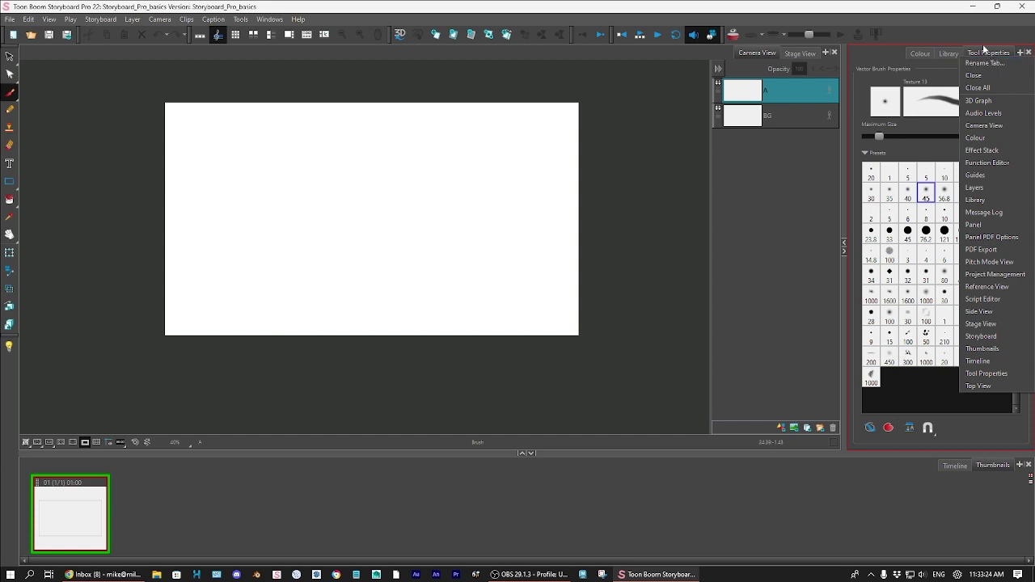
{"action": "left_click", "coordinate": [958, 27]}
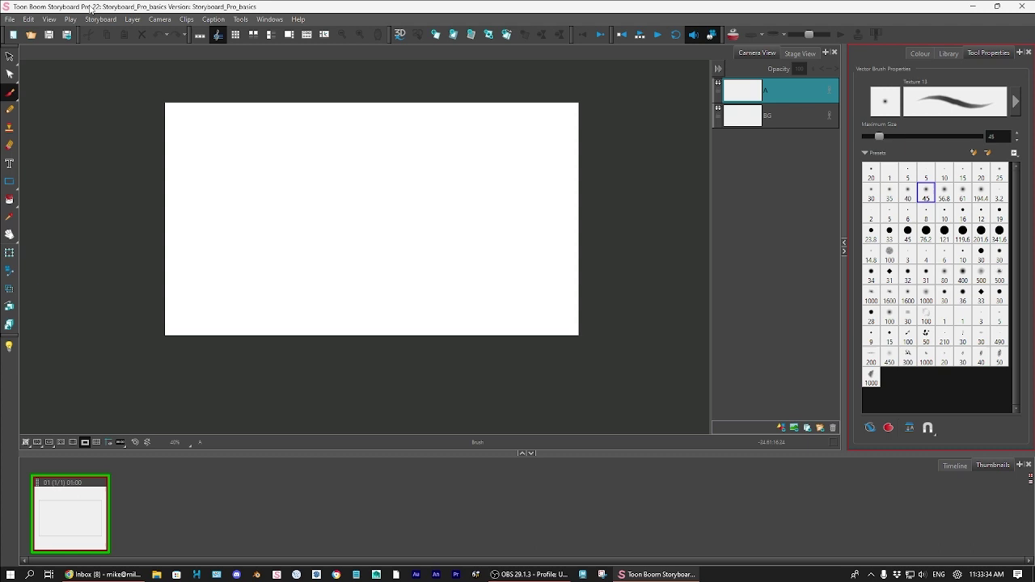
{"action": "left_click", "coordinate": [8, 95]}
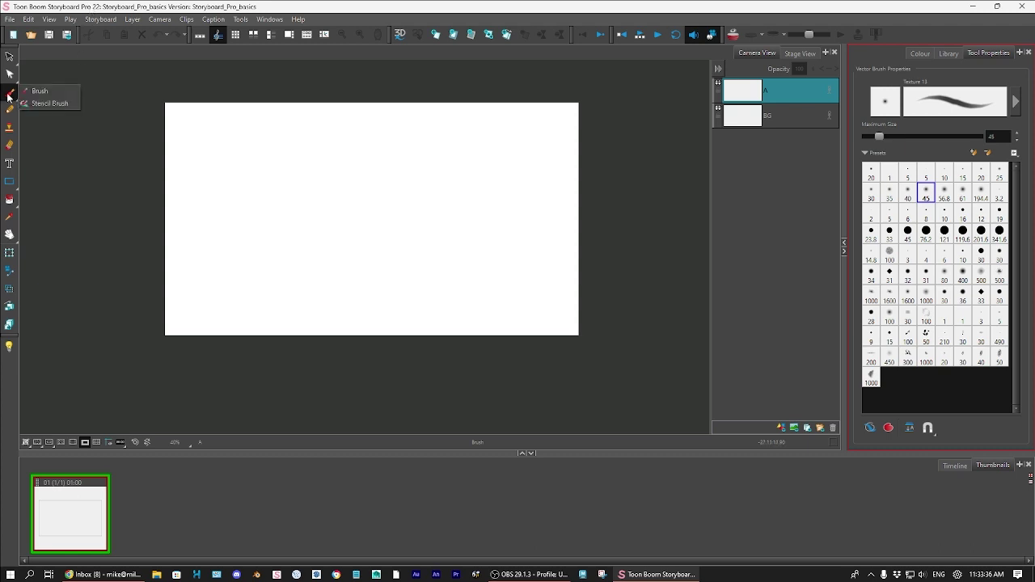
{"action": "left_click", "coordinate": [30, 90]}
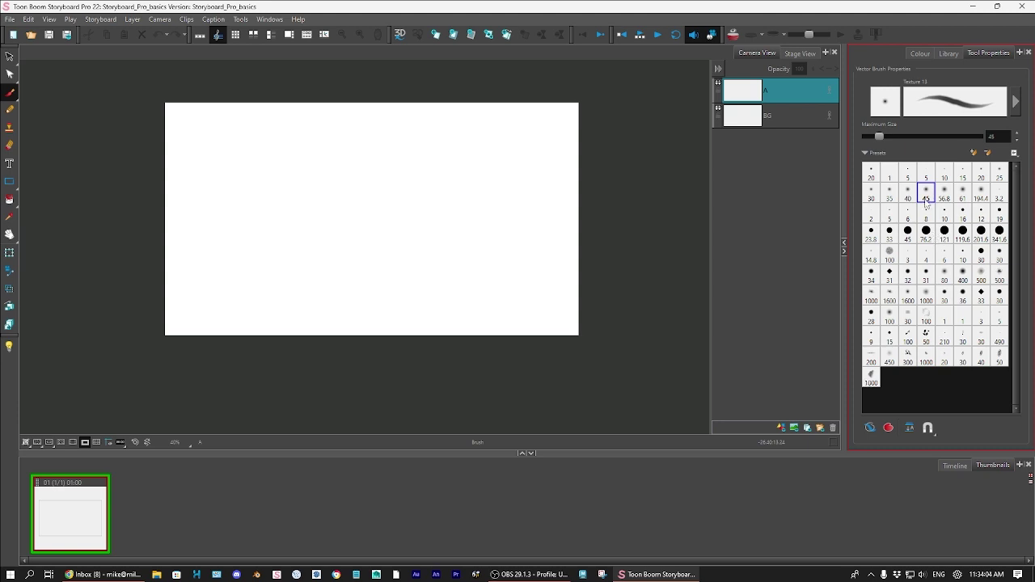
Sketch a grey looping circle, then a thick black circle beside it with the size-45 preset
{"action": "mouse_move", "coordinate": [404, 158]}
{"action": "left_mouse_down"}
{"action": "mouse_move", "coordinate": [434, 224]}
{"action": "mouse_move", "coordinate": [400, 240]}
{"action": "mouse_move", "coordinate": [385, 239]}
{"action": "mouse_move", "coordinate": [348, 194]}
{"action": "mouse_move", "coordinate": [350, 170]}
{"action": "mouse_move", "coordinate": [408, 139]}
{"action": "mouse_move", "coordinate": [388, 236]}
{"action": "left_mouse_up"}
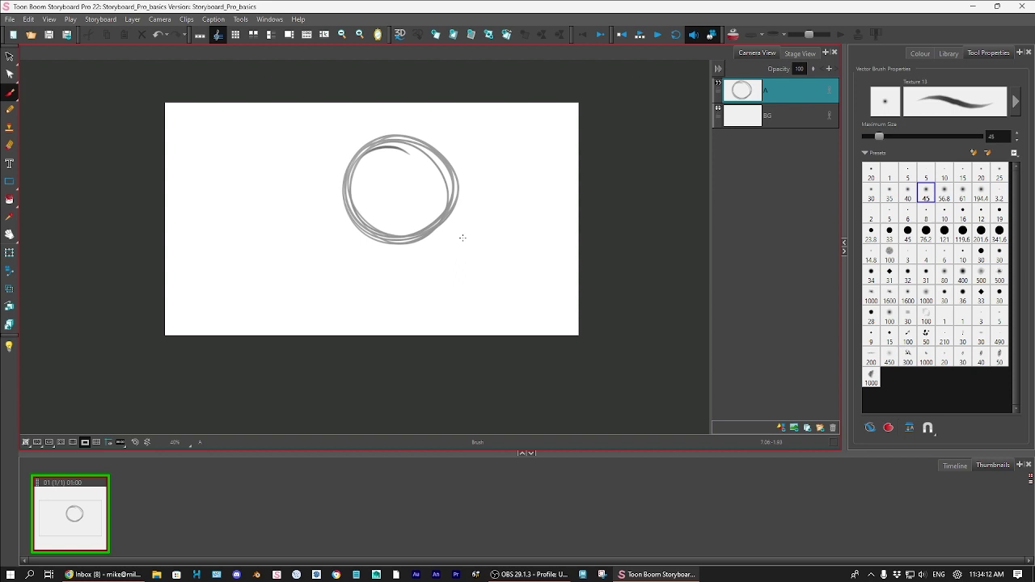
{"action": "left_click", "coordinate": [907, 233]}
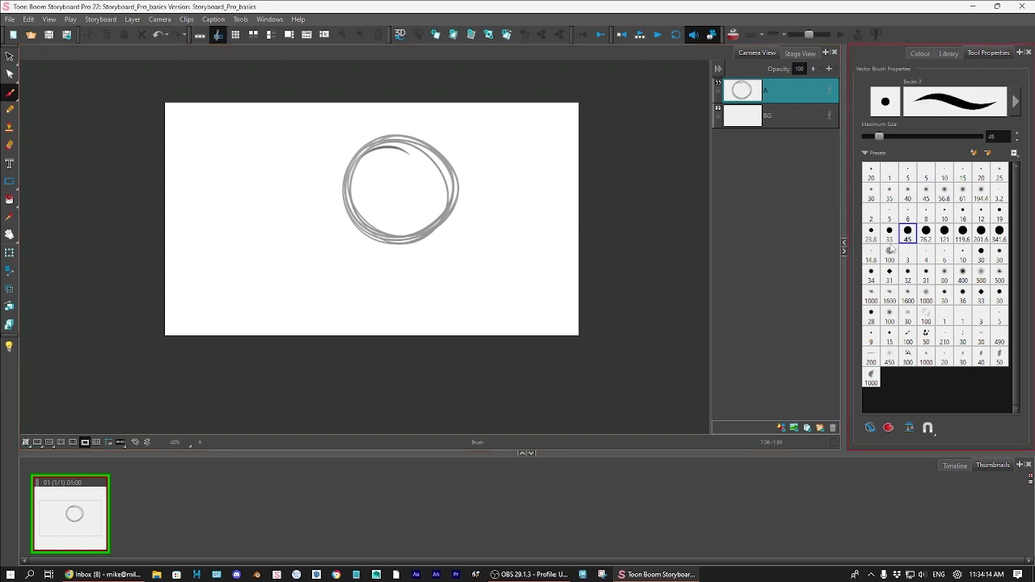
{"action": "mouse_move", "coordinate": [539, 215]}
{"action": "left_mouse_down"}
{"action": "mouse_move", "coordinate": [484, 236]}
{"action": "mouse_move", "coordinate": [537, 280]}
{"action": "mouse_move", "coordinate": [566, 234]}
{"action": "mouse_move", "coordinate": [535, 210]}
{"action": "left_mouse_up"}
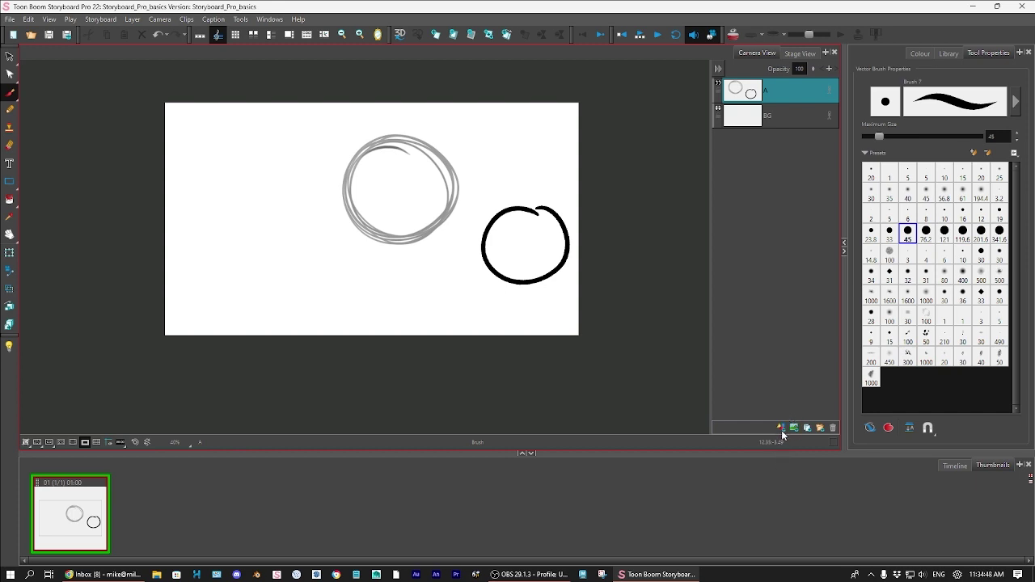
Add vector layer B and bitmap layers C, D and E, then select layer A
{"action": "left_click", "coordinate": [782, 429]}
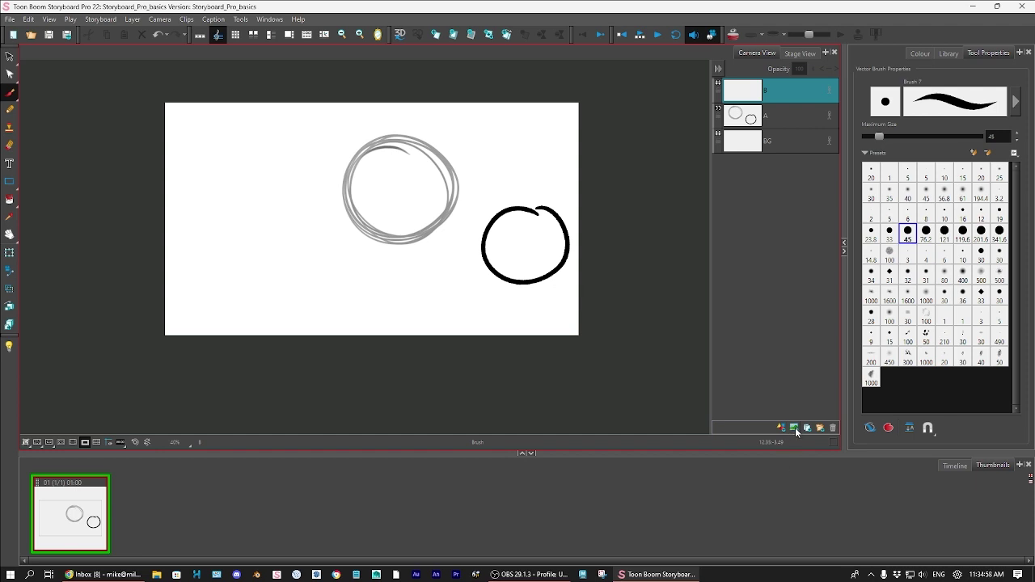
{"action": "left_click", "coordinate": [795, 429]}
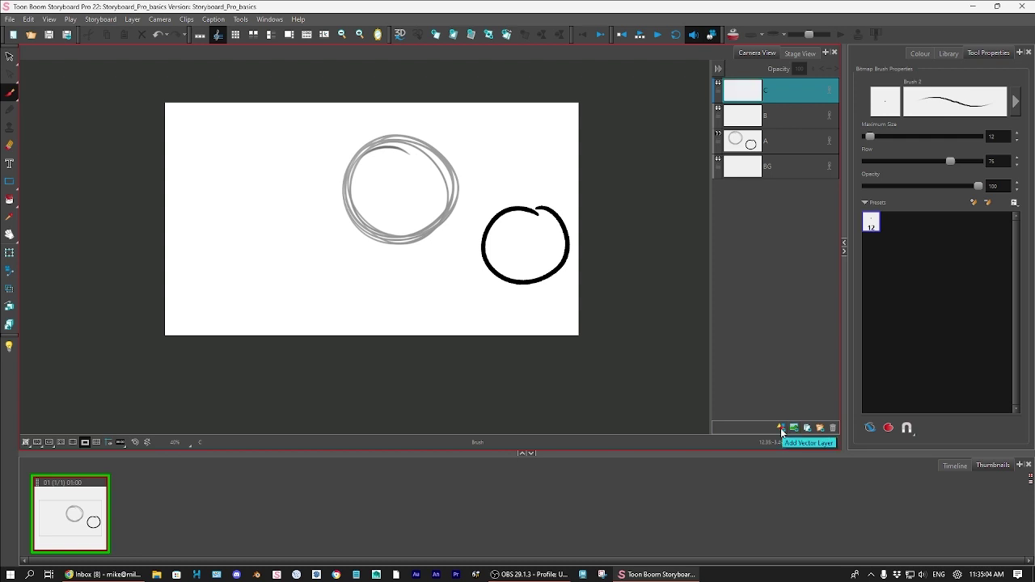
{"action": "left_click", "coordinate": [775, 116]}
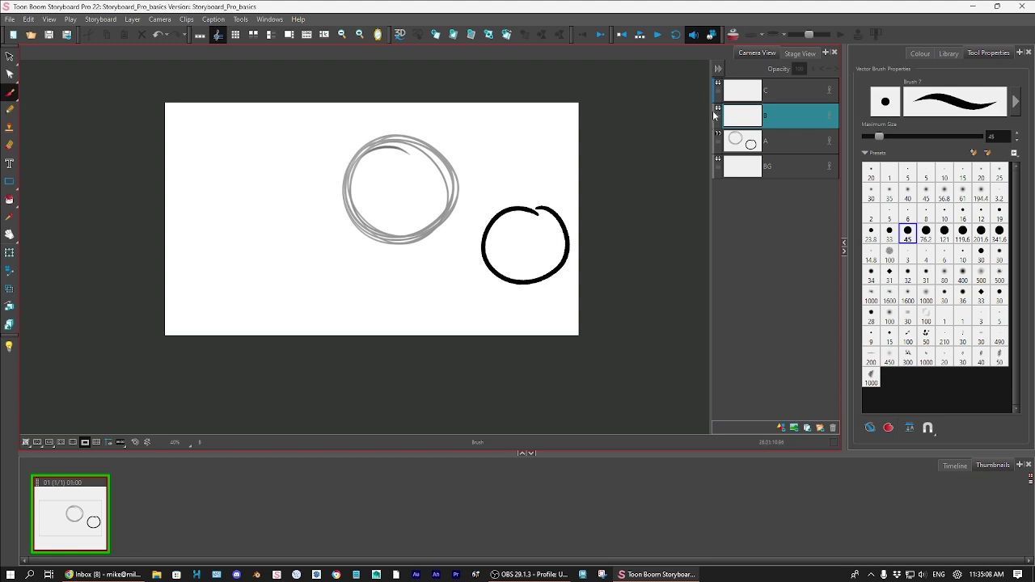
{"action": "left_click", "coordinate": [734, 95]}
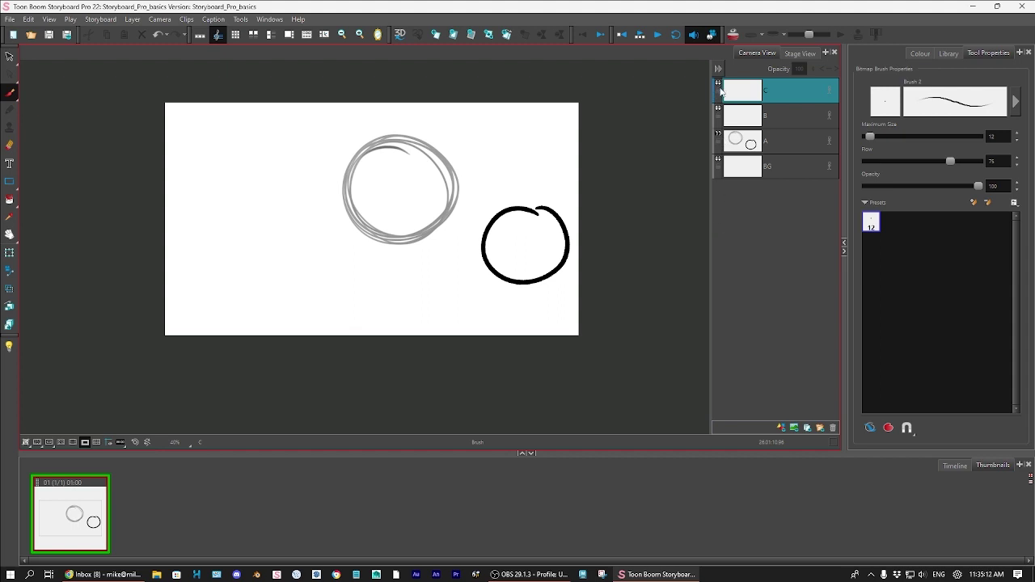
{"action": "left_click", "coordinate": [795, 430]}
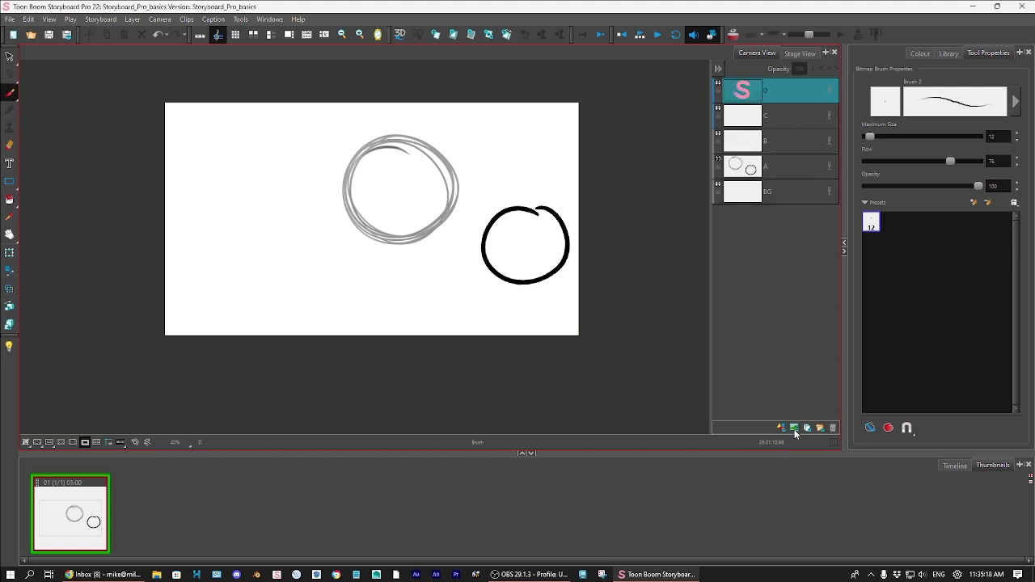
{"action": "left_click", "coordinate": [796, 432]}
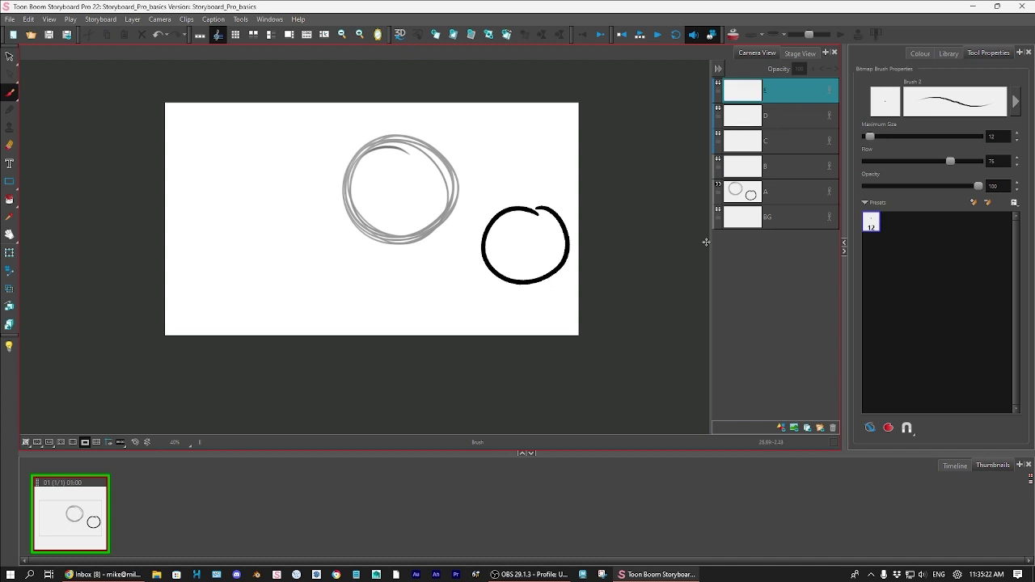
{"action": "left_click", "coordinate": [778, 192]}
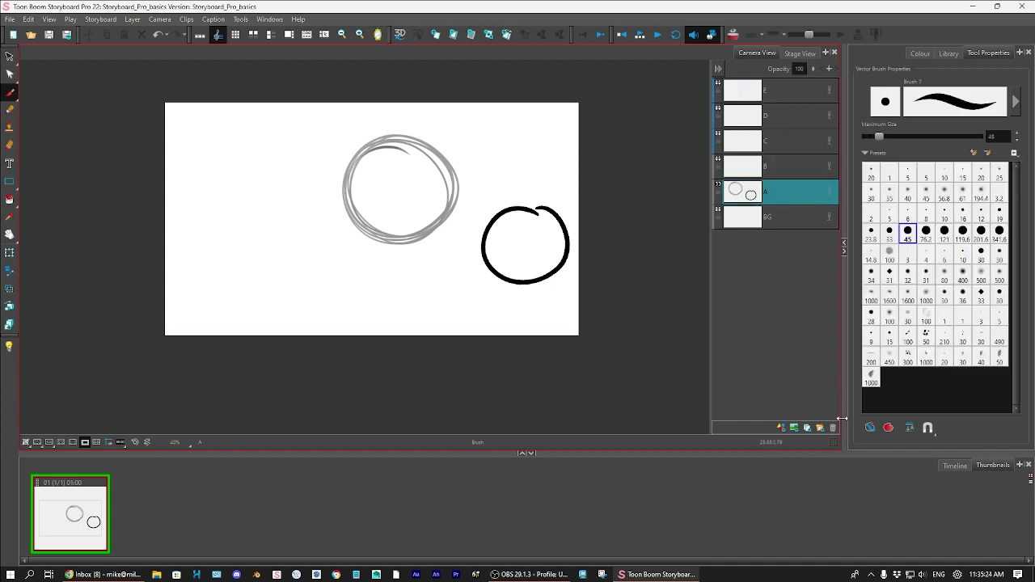
Hide layer A and sketch several thin overlapping circles on bitmap layer D with a size-12 brush
{"action": "left_click", "coordinate": [718, 190]}
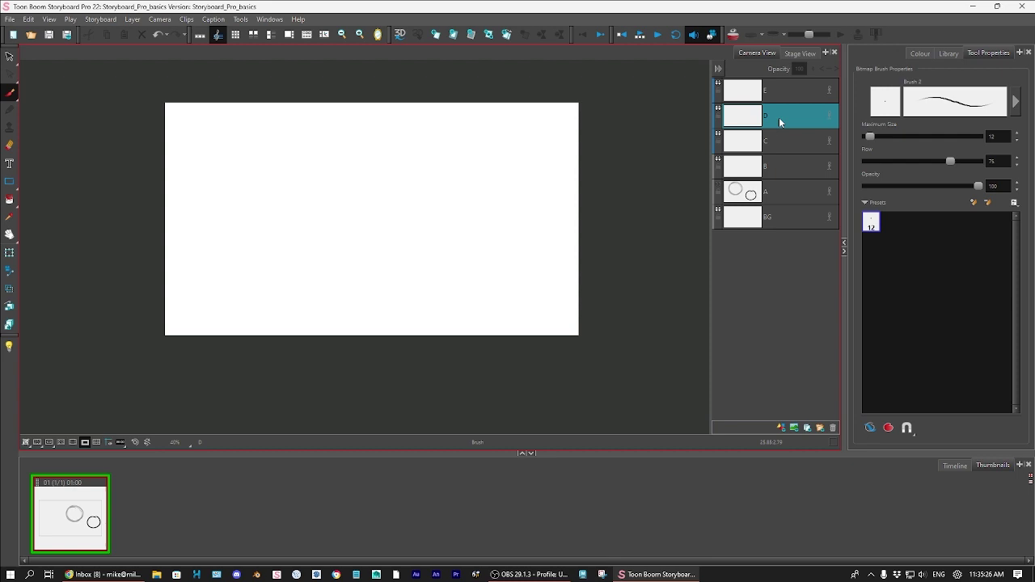
{"action": "left_click_drag", "start_coordinate": [380, 241], "coordinate": [366, 227]}
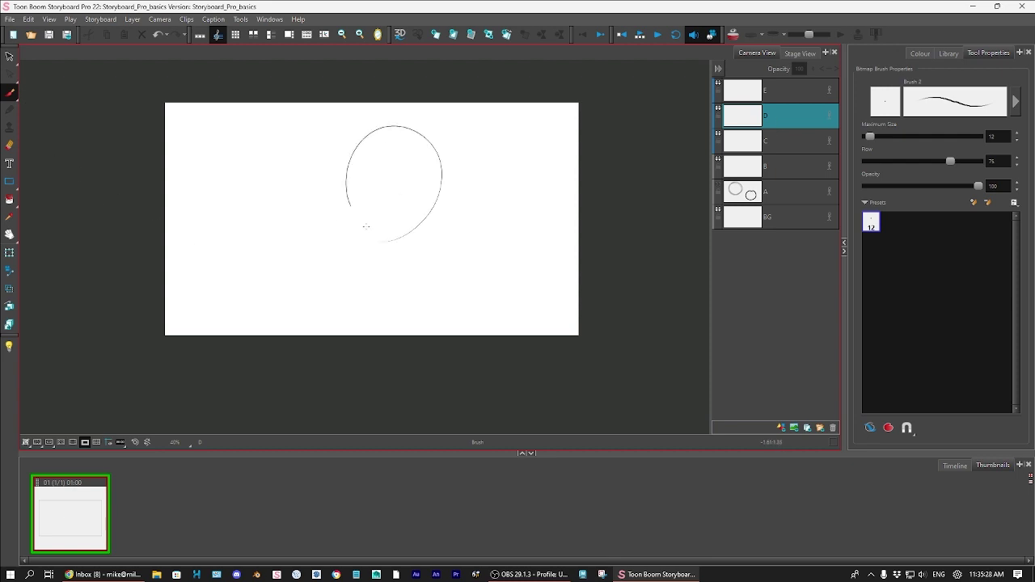
{"action": "left_click_drag", "start_coordinate": [396, 126], "coordinate": [456, 217]}
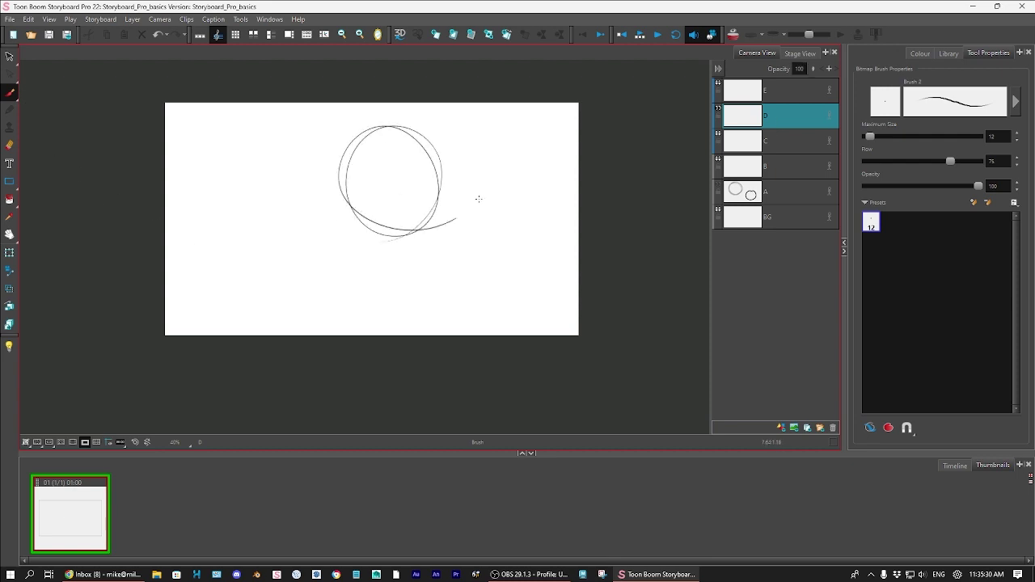
{"action": "scroll", "coordinate": [478, 199], "scroll_direction": "up", "scroll_amount": 4}
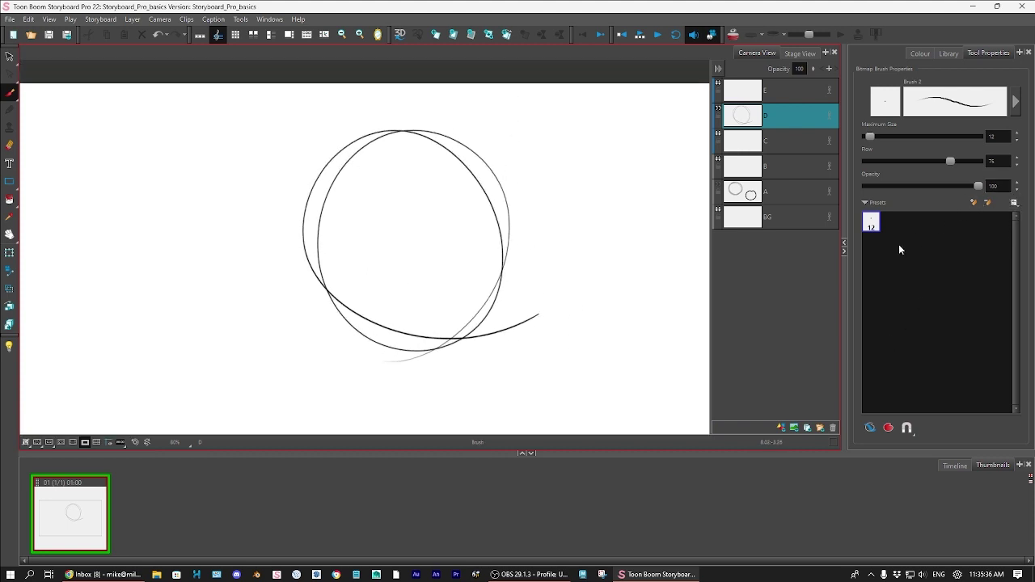
{"action": "left_click", "coordinate": [877, 228]}
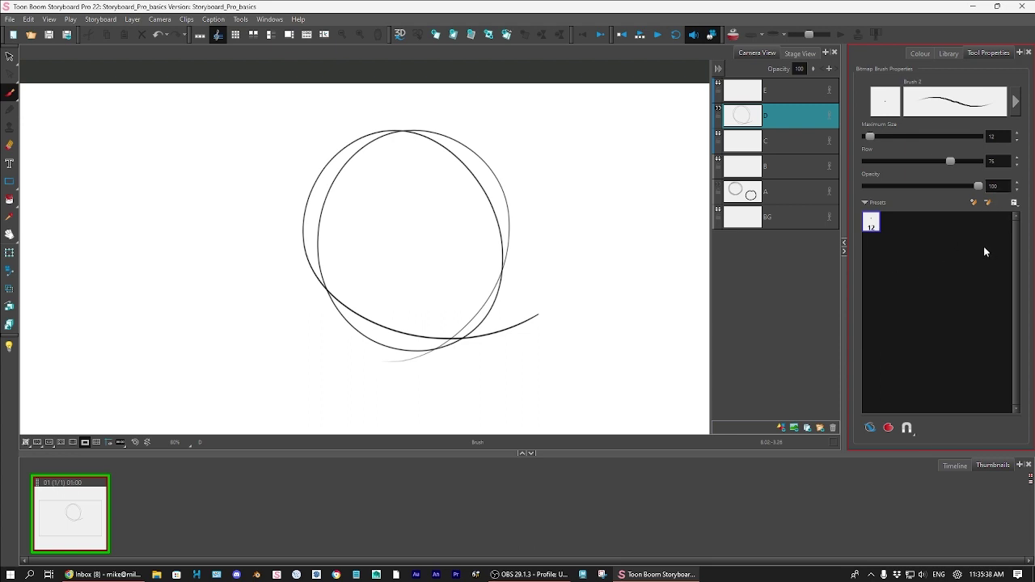
{"action": "mouse_move", "coordinate": [510, 127]}
{"action": "left_mouse_down"}
{"action": "mouse_move", "coordinate": [566, 219]}
{"action": "mouse_move", "coordinate": [526, 238]}
{"action": "mouse_move", "coordinate": [598, 161]}
{"action": "mouse_move", "coordinate": [606, 208]}
{"action": "left_mouse_up"}
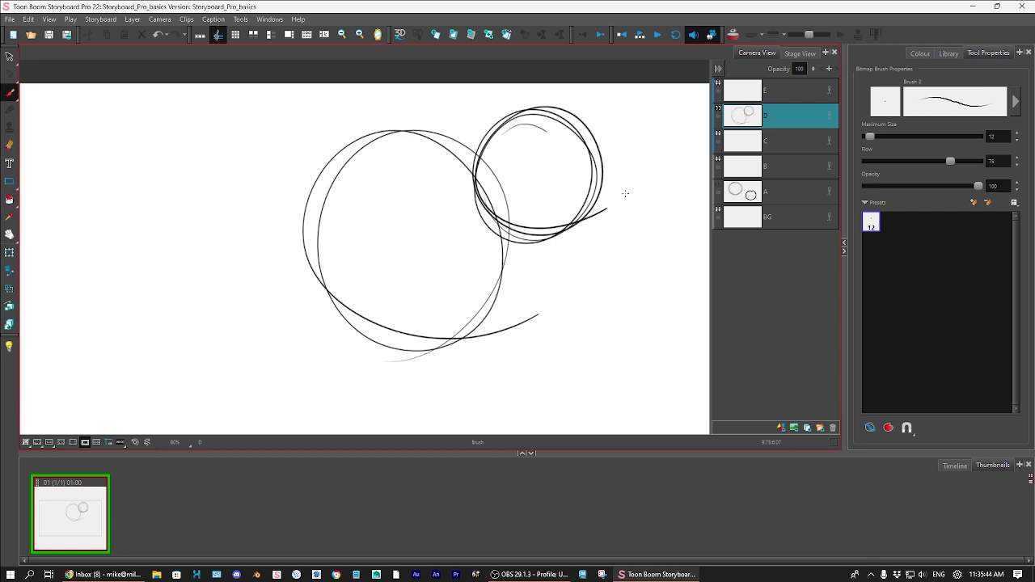
{"action": "mouse_move", "coordinate": [601, 232]}
{"action": "left_mouse_down"}
{"action": "mouse_move", "coordinate": [571, 236]}
{"action": "mouse_move", "coordinate": [627, 242]}
{"action": "mouse_move", "coordinate": [641, 335]}
{"action": "left_mouse_up"}
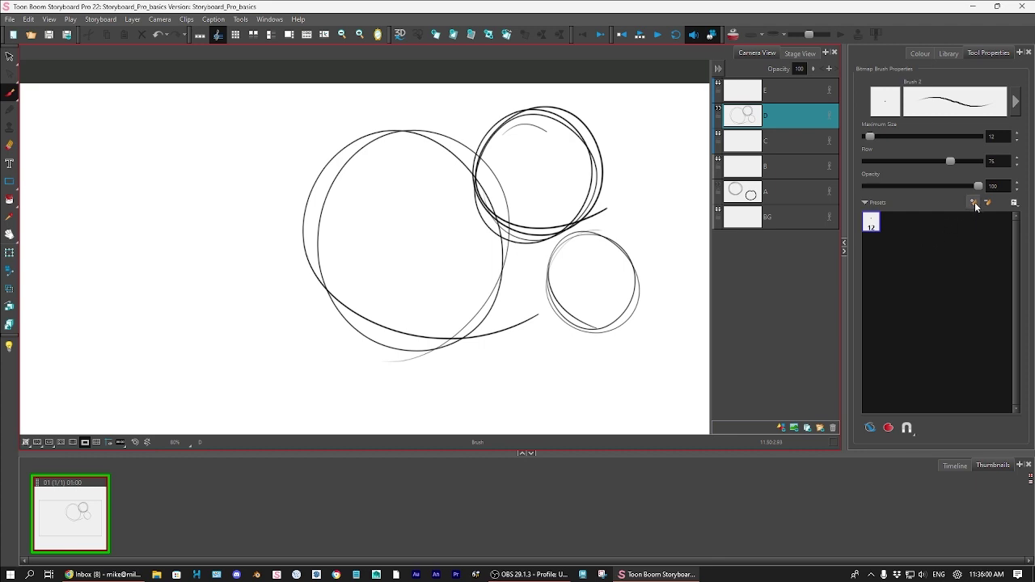
Save the current size-12 bitmap brush as a new preset named Brush 1
{"action": "left_click", "coordinate": [975, 202]}
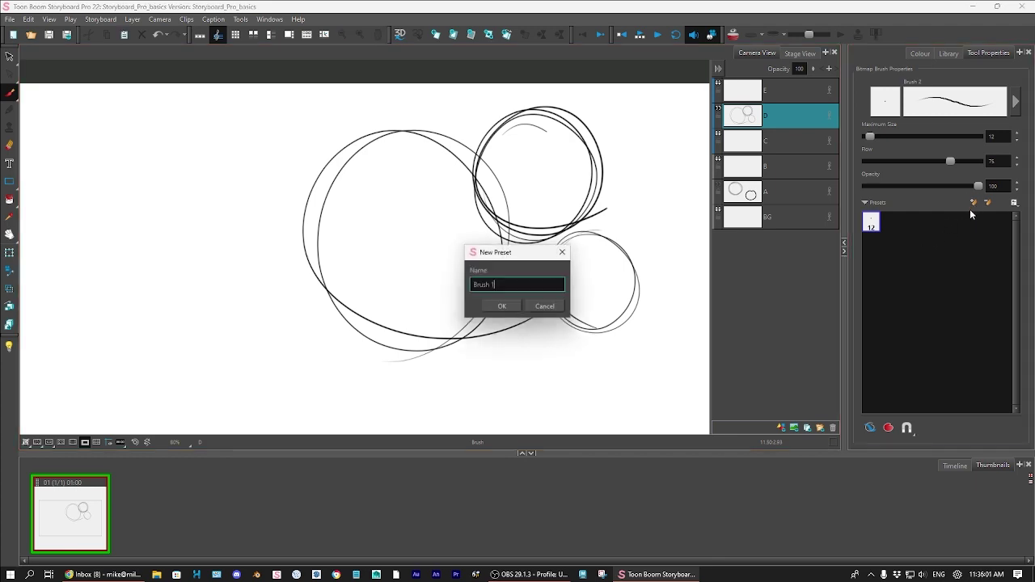
{"action": "left_click", "coordinate": [501, 309]}
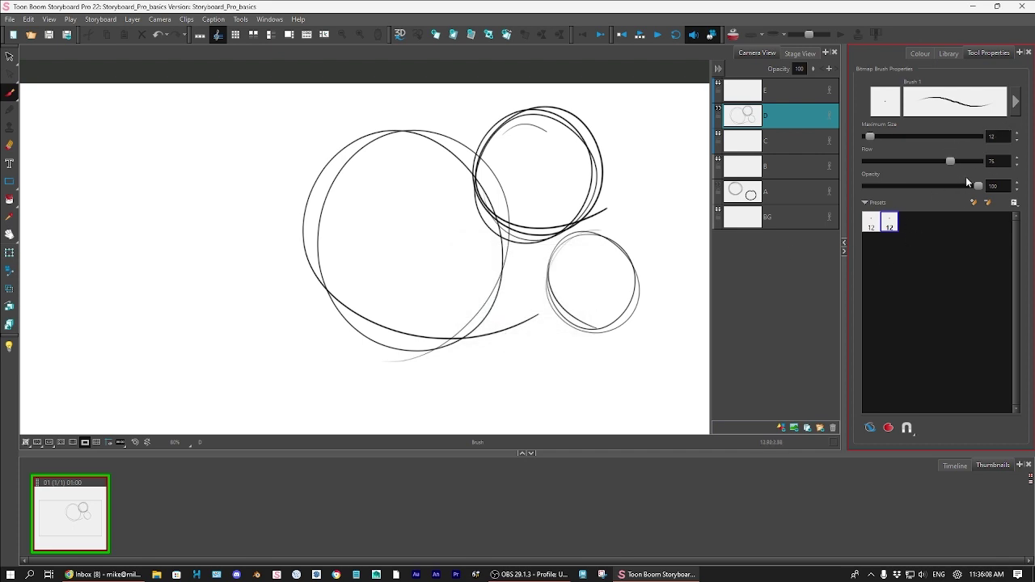
{"action": "left_click", "coordinate": [1017, 106]}
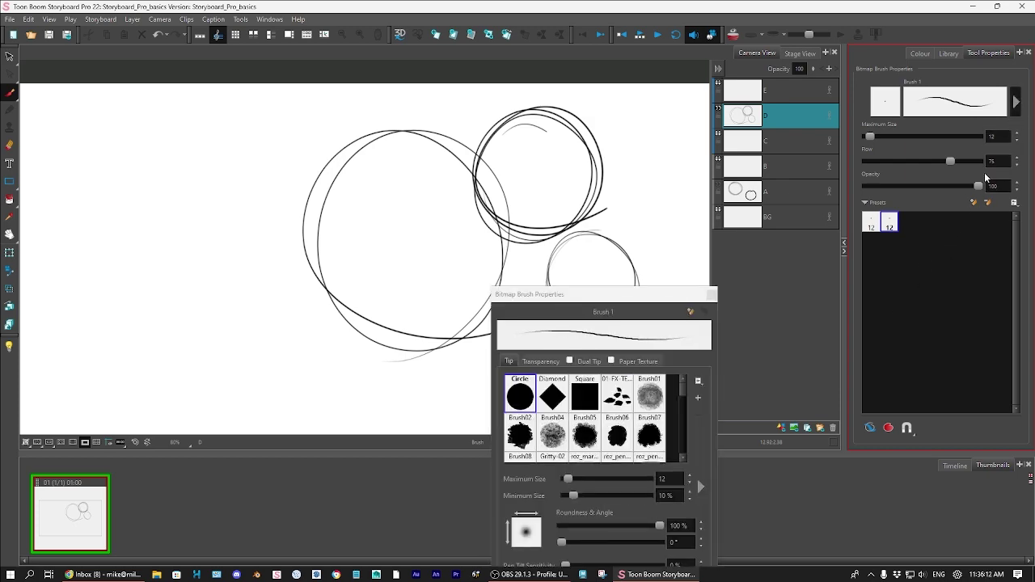
{"action": "left_click_drag", "start_coordinate": [660, 301], "coordinate": [590, 121]}
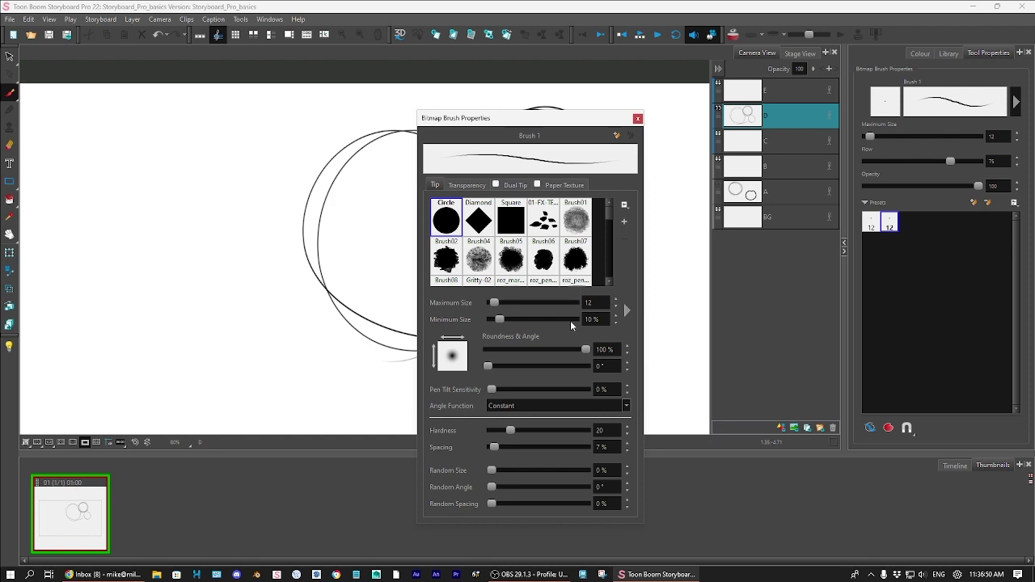
{"action": "left_click", "coordinate": [637, 118]}
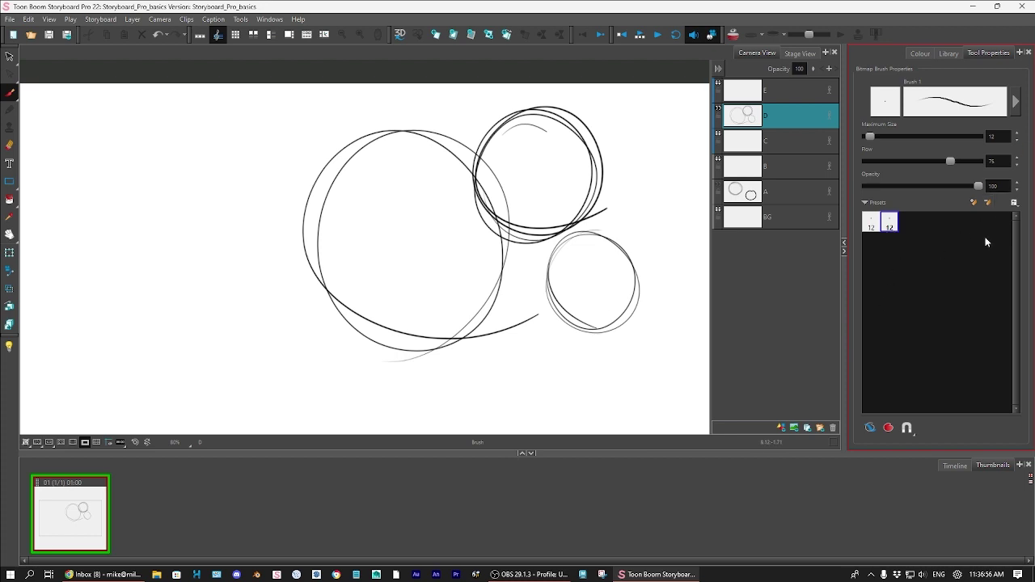
Create a size-15 Brush 3 preset with flow 44 and opacity 51.7
{"action": "left_click", "coordinate": [1018, 134]}
{"action": "left_click", "coordinate": [1019, 135]}
{"action": "left_click", "coordinate": [1018, 134]}
{"action": "left_click", "coordinate": [1018, 134]}
{"action": "left_click", "coordinate": [1016, 133]}
{"action": "left_click_drag", "start_coordinate": [955, 162], "coordinate": [918, 164]}
{"action": "left_click_drag", "start_coordinate": [980, 189], "coordinate": [929, 195]}
{"action": "left_click", "coordinate": [974, 202]}
{"action": "left_click", "coordinate": [512, 307]}
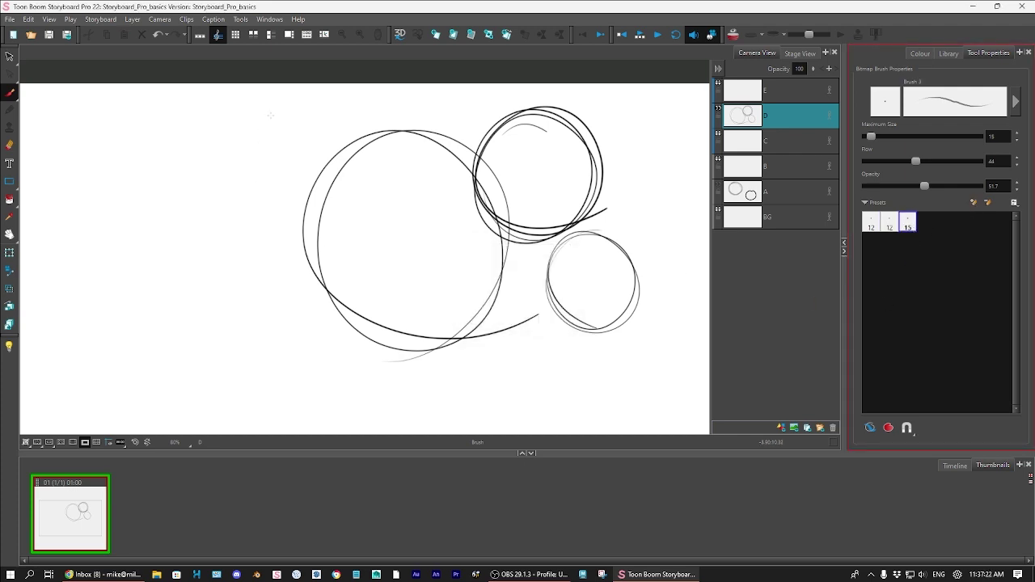
Sketch grey circles at the upper left of layer D and delete the duplicate Brush 1 preset
{"action": "mouse_move", "coordinate": [271, 115]}
{"action": "left_mouse_down"}
{"action": "mouse_move", "coordinate": [187, 148]}
{"action": "mouse_move", "coordinate": [283, 150]}
{"action": "mouse_move", "coordinate": [178, 214]}
{"action": "mouse_move", "coordinate": [249, 118]}
{"action": "mouse_move", "coordinate": [210, 240]}
{"action": "mouse_move", "coordinate": [209, 102]}
{"action": "mouse_move", "coordinate": [258, 217]}
{"action": "mouse_move", "coordinate": [165, 149]}
{"action": "mouse_move", "coordinate": [278, 238]}
{"action": "left_mouse_up"}
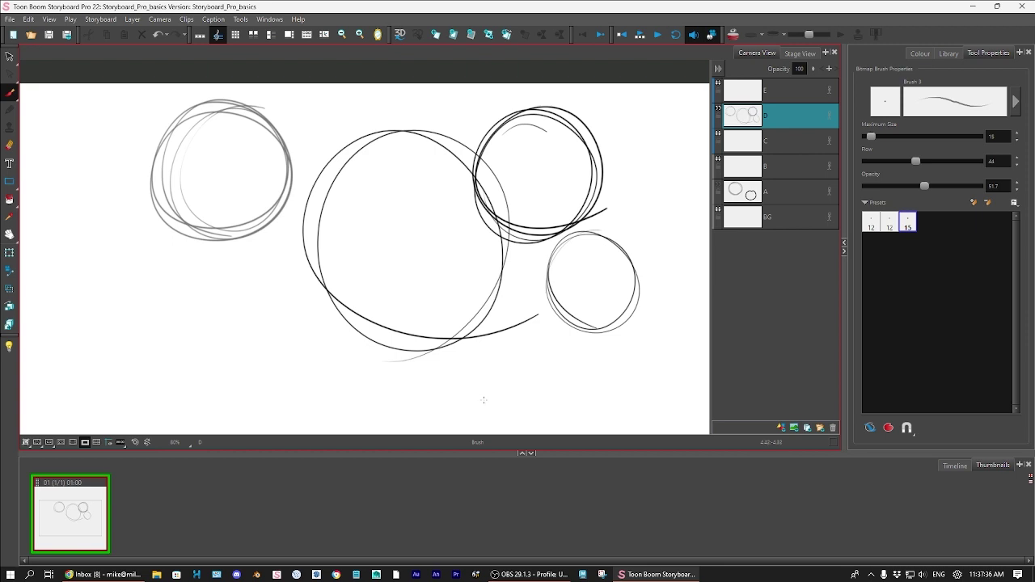
{"action": "left_click", "coordinate": [887, 227]}
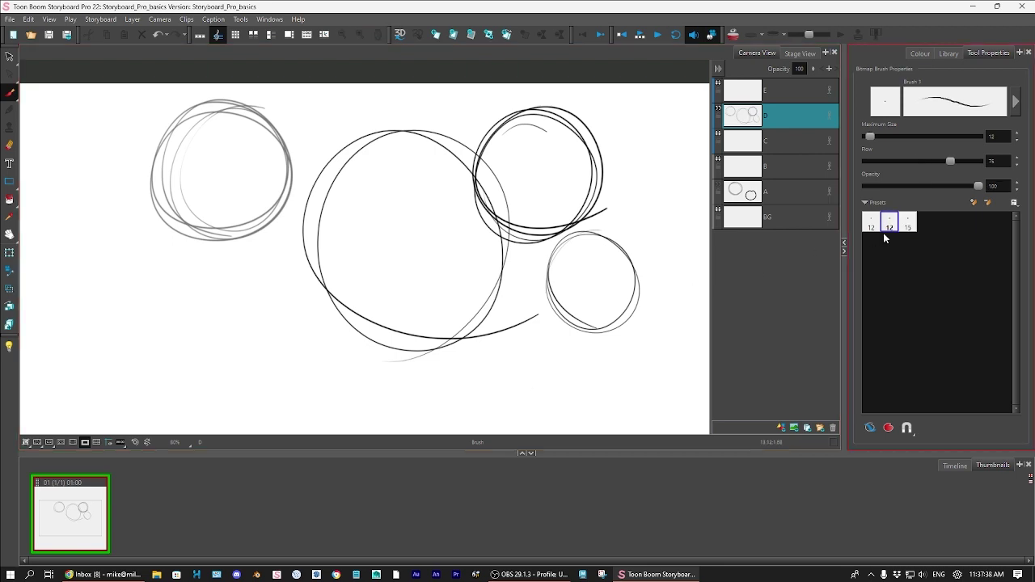
{"action": "left_click", "coordinate": [987, 204]}
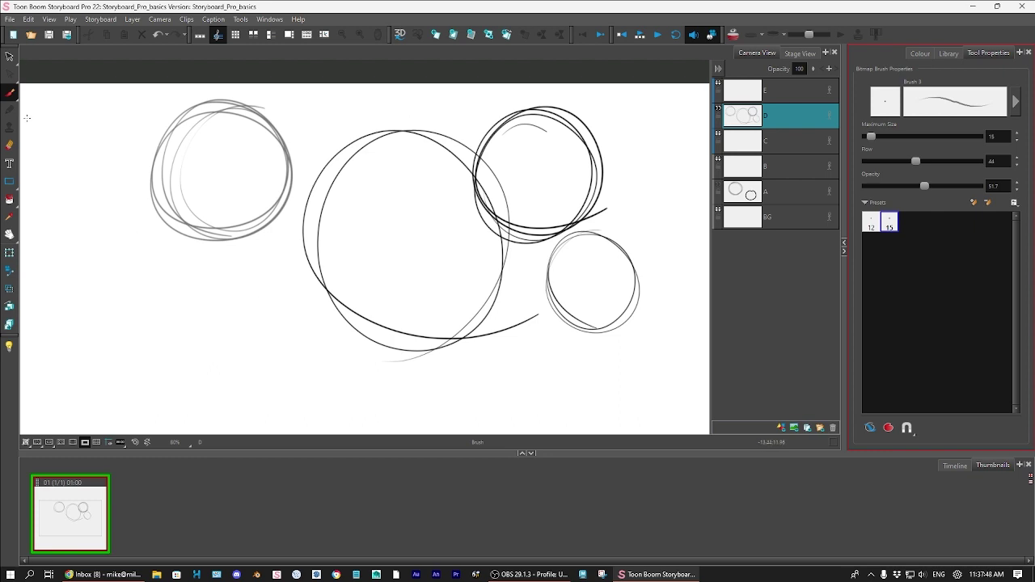
With the Select tool, select and deselect layer D's four circles, zooming out to frame the panel
{"action": "left_click", "coordinate": [9, 56]}
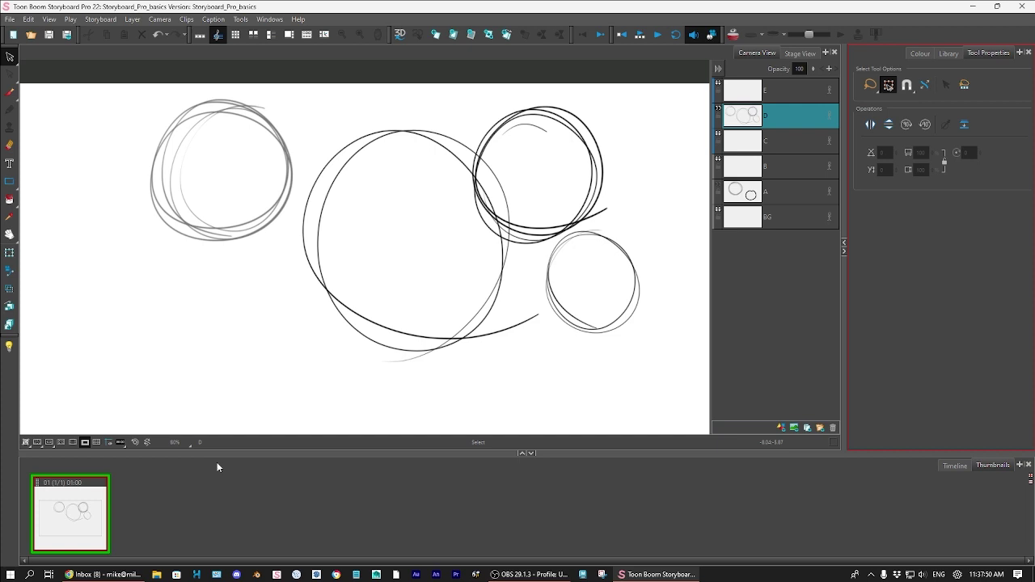
{"action": "left_click", "coordinate": [657, 279]}
{"action": "key", "text": "ctrl+a"}
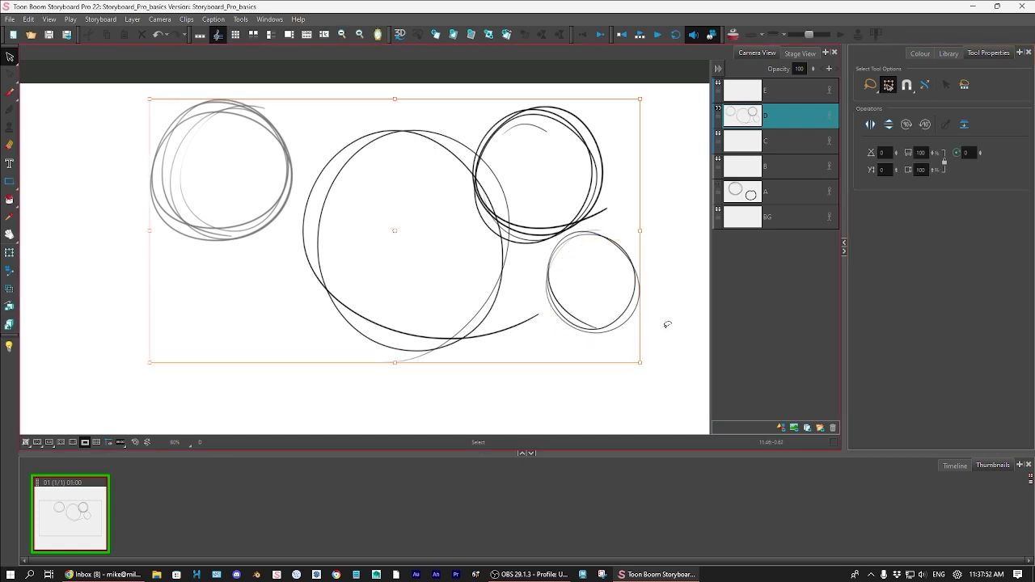
{"action": "mouse_move", "coordinate": [680, 312]}
{"action": "left_mouse_down"}
{"action": "mouse_move", "coordinate": [666, 228]}
{"action": "mouse_move", "coordinate": [300, 93]}
{"action": "mouse_move", "coordinate": [316, 401]}
{"action": "mouse_move", "coordinate": [668, 293]}
{"action": "left_mouse_up"}
{"action": "key", "text": "1"}
{"action": "left_click", "coordinate": [594, 344]}
{"action": "left_click_drag", "start_coordinate": [594, 345], "coordinate": [617, 300]}
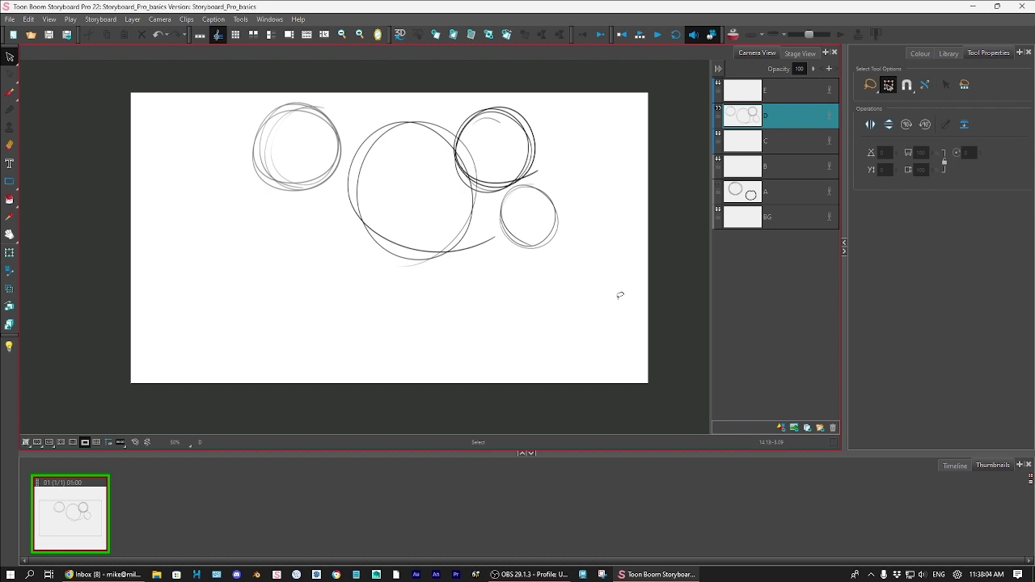
{"action": "mouse_move", "coordinate": [601, 261]}
{"action": "left_mouse_down"}
{"action": "mouse_move", "coordinate": [602, 241]}
{"action": "mouse_move", "coordinate": [485, 282]}
{"action": "mouse_move", "coordinate": [601, 277]}
{"action": "left_mouse_up"}
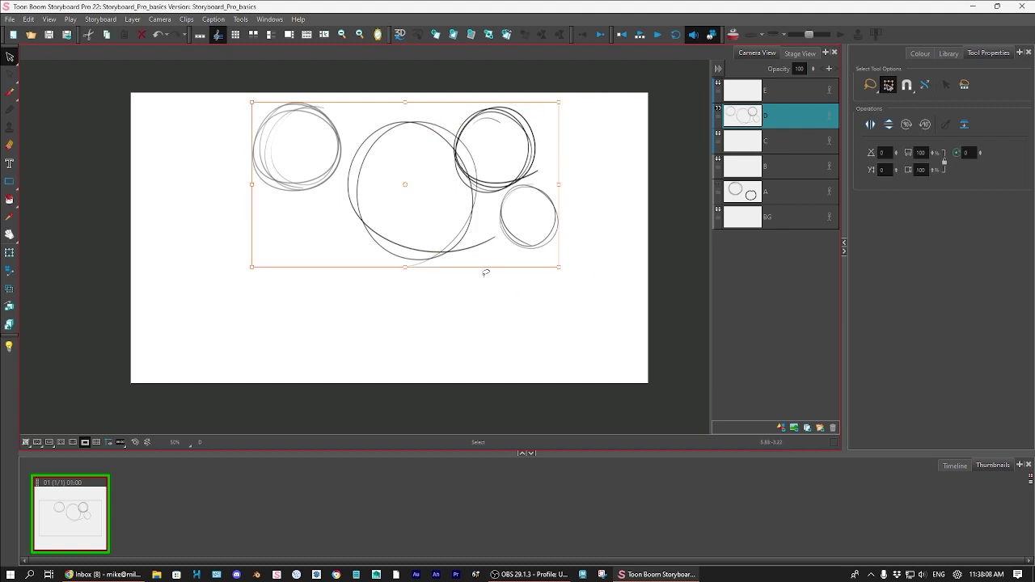
{"action": "left_click", "coordinate": [584, 304]}
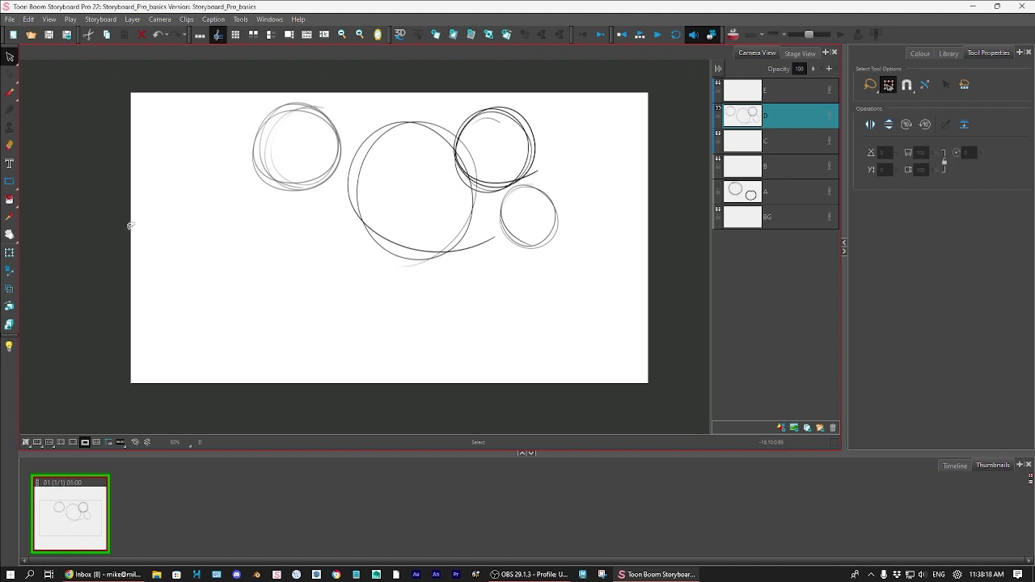
{"action": "left_click", "coordinate": [10, 58]}
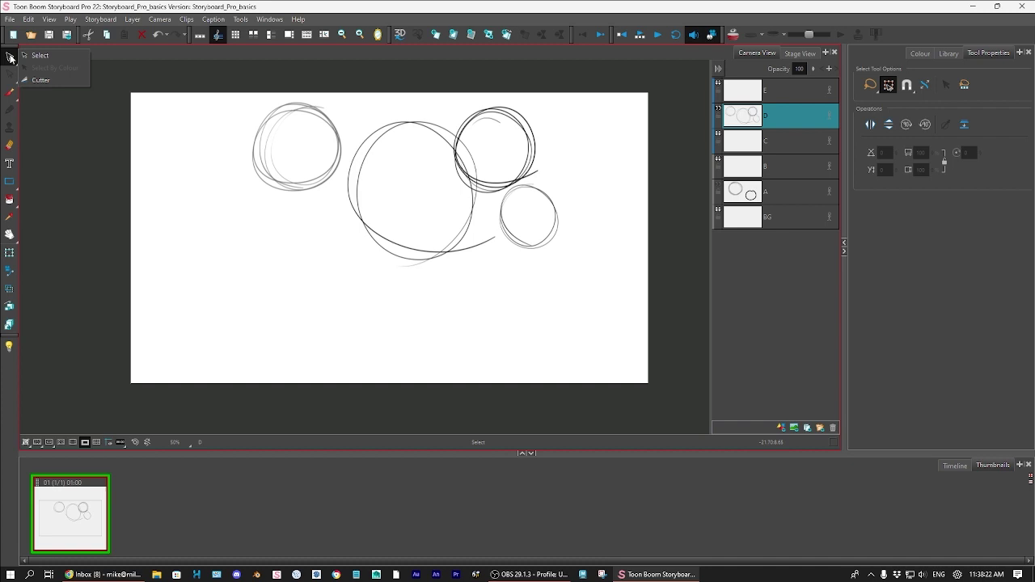
Use the Cutter to cut the small lower-right circle free and move it down and right
{"action": "left_click", "coordinate": [45, 82]}
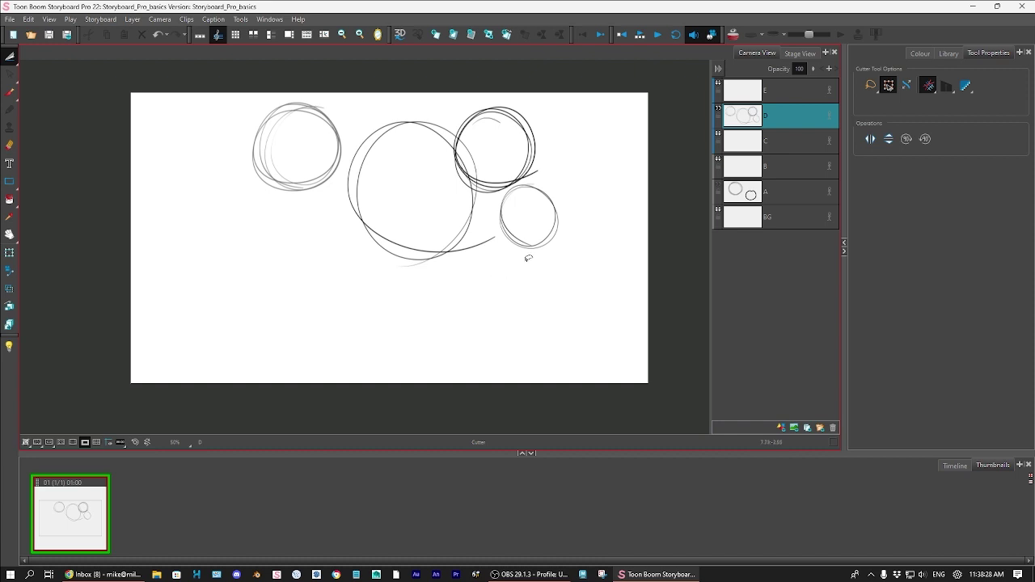
{"action": "mouse_move", "coordinate": [508, 278]}
{"action": "left_mouse_down"}
{"action": "mouse_move", "coordinate": [561, 254]}
{"action": "mouse_move", "coordinate": [572, 213]}
{"action": "mouse_move", "coordinate": [562, 189]}
{"action": "mouse_move", "coordinate": [533, 178]}
{"action": "mouse_move", "coordinate": [497, 196]}
{"action": "mouse_move", "coordinate": [494, 214]}
{"action": "mouse_move", "coordinate": [511, 279]}
{"action": "left_mouse_up"}
{"action": "mouse_move", "coordinate": [543, 249]}
{"action": "left_mouse_down"}
{"action": "mouse_move", "coordinate": [550, 243]}
{"action": "mouse_move", "coordinate": [601, 299]}
{"action": "left_mouse_up"}
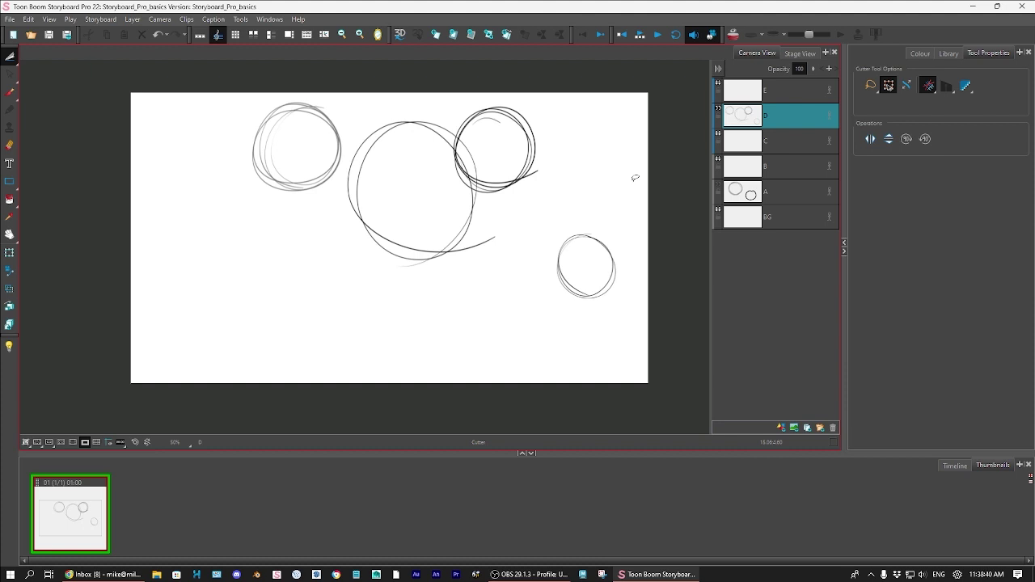
Hide layer D, make layer A the working layer, and leave layer A hidden too
{"action": "left_click", "coordinate": [776, 192]}
{"action": "left_click", "coordinate": [718, 188]}
{"action": "left_click", "coordinate": [716, 113]}
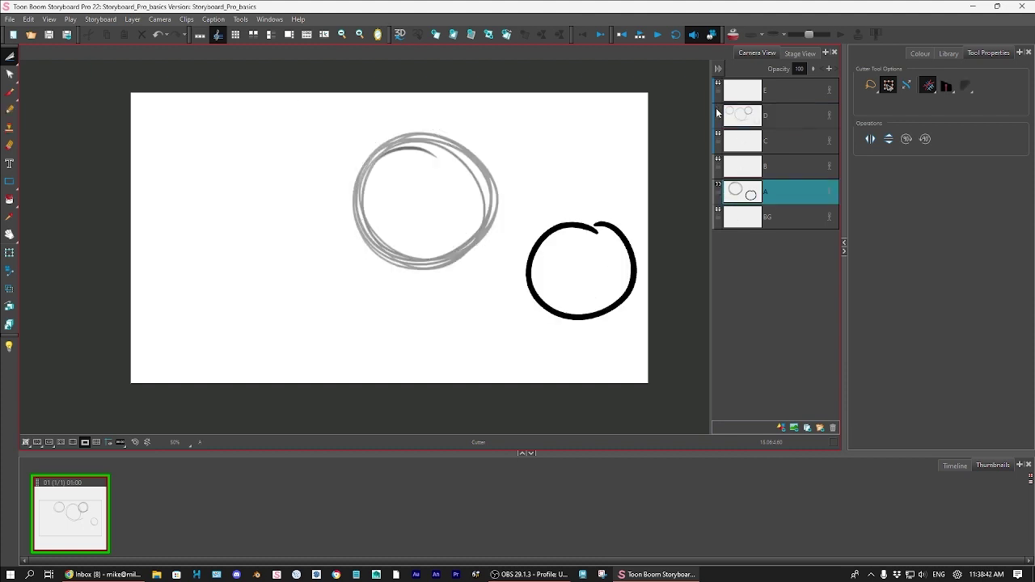
{"action": "left_click", "coordinate": [774, 118]}
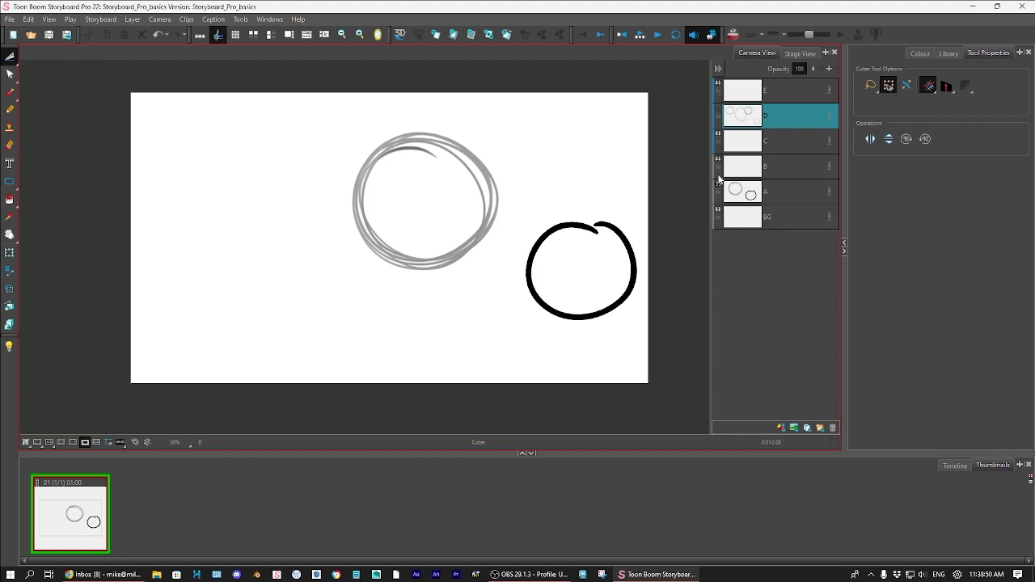
{"action": "left_click", "coordinate": [743, 199]}
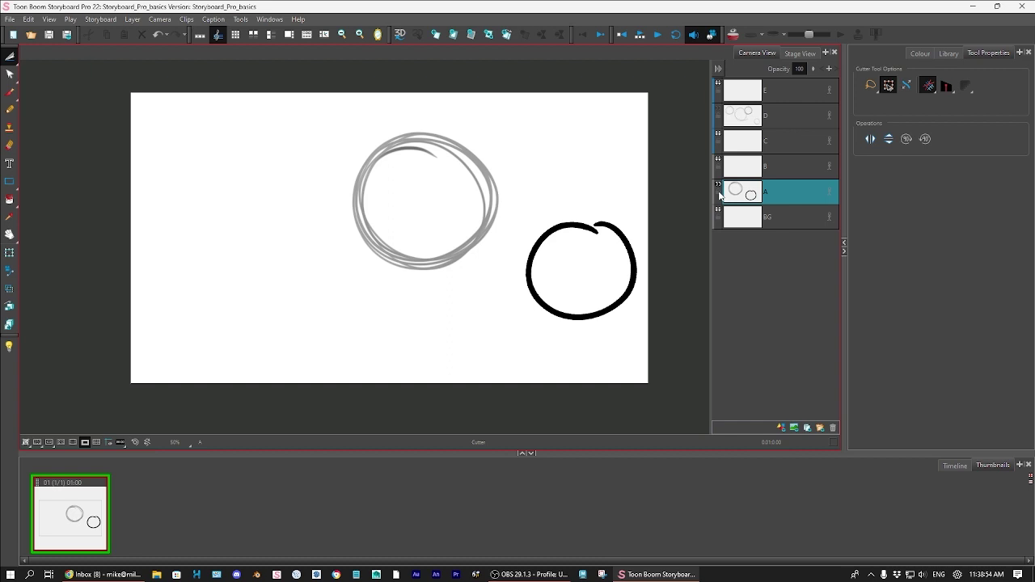
{"action": "left_click", "coordinate": [716, 216]}
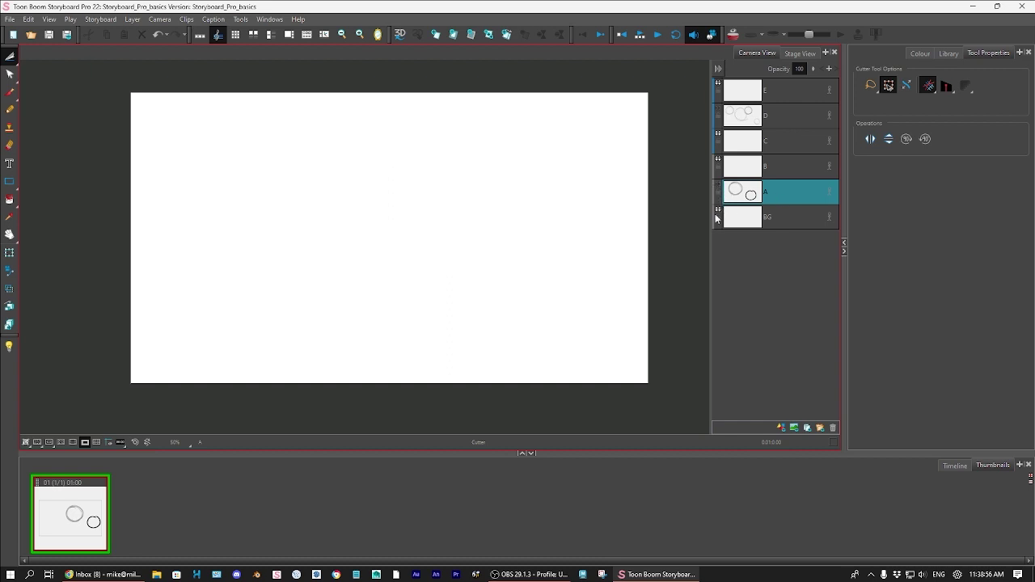
{"action": "left_click", "coordinate": [720, 191]}
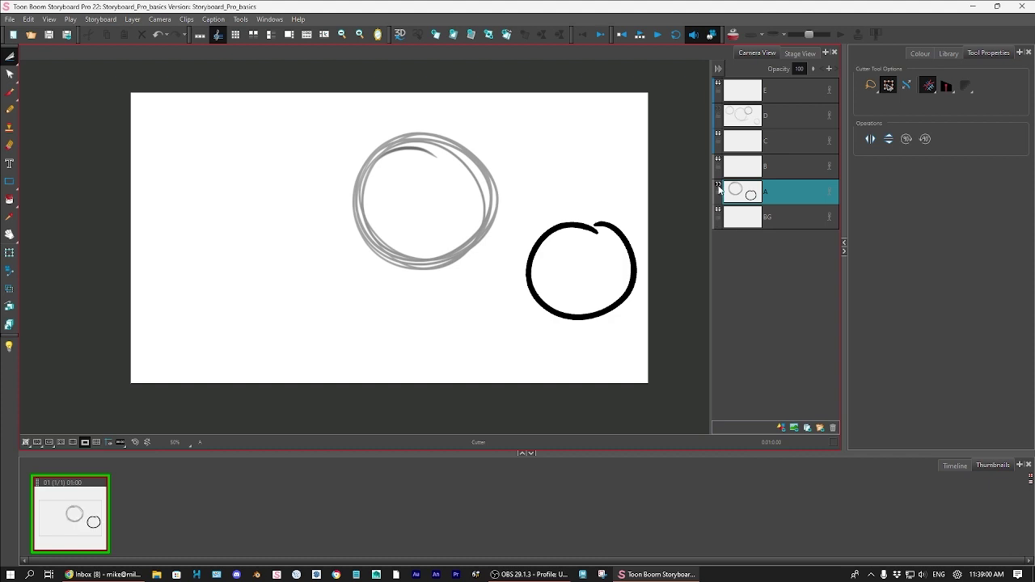
{"action": "left_click", "coordinate": [719, 191]}
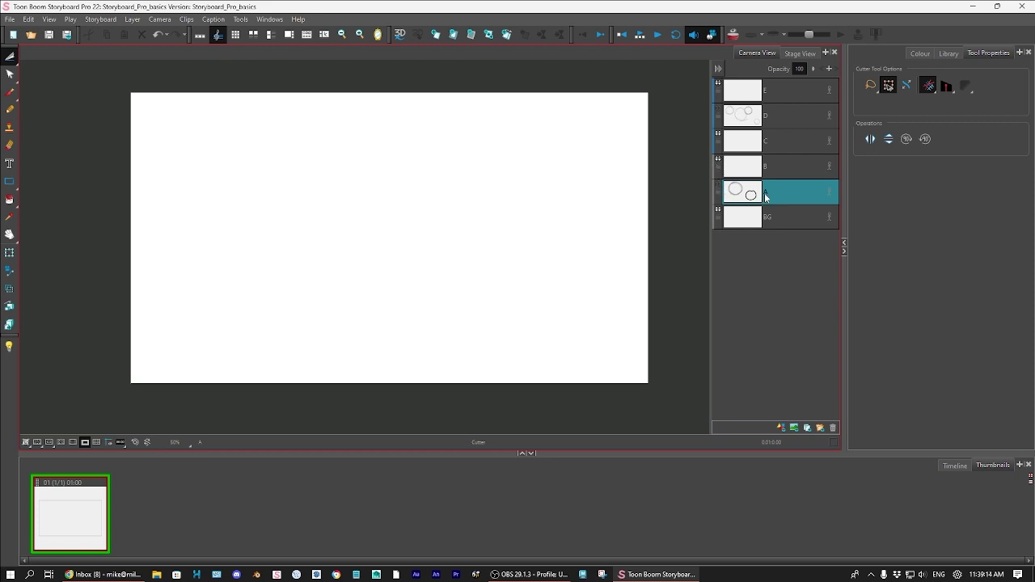
Show layer A again and move its grey scribbled circle to the left
{"action": "left_click", "coordinate": [719, 189]}
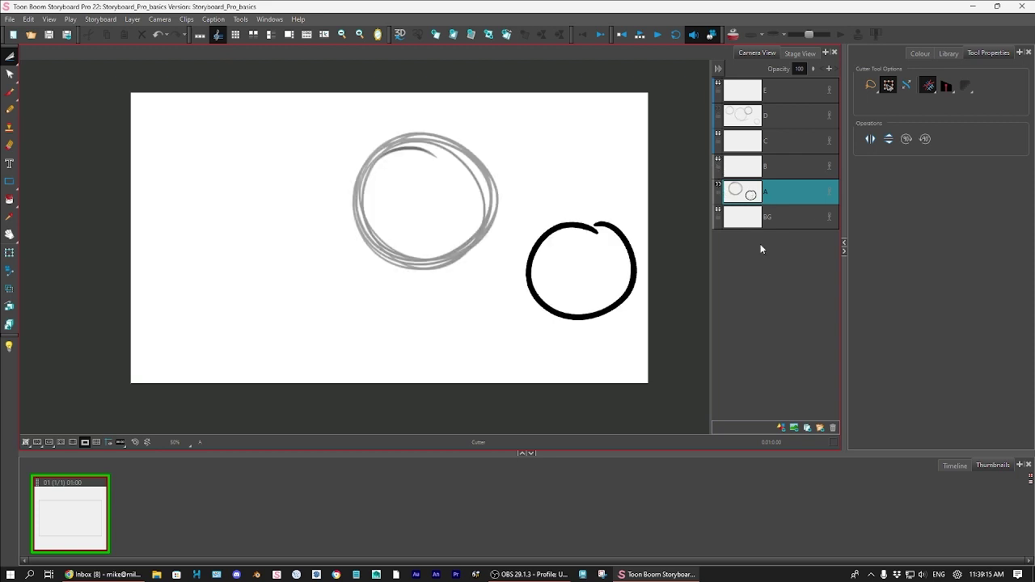
{"action": "left_click", "coordinate": [11, 56]}
{"action": "left_click", "coordinate": [51, 57]}
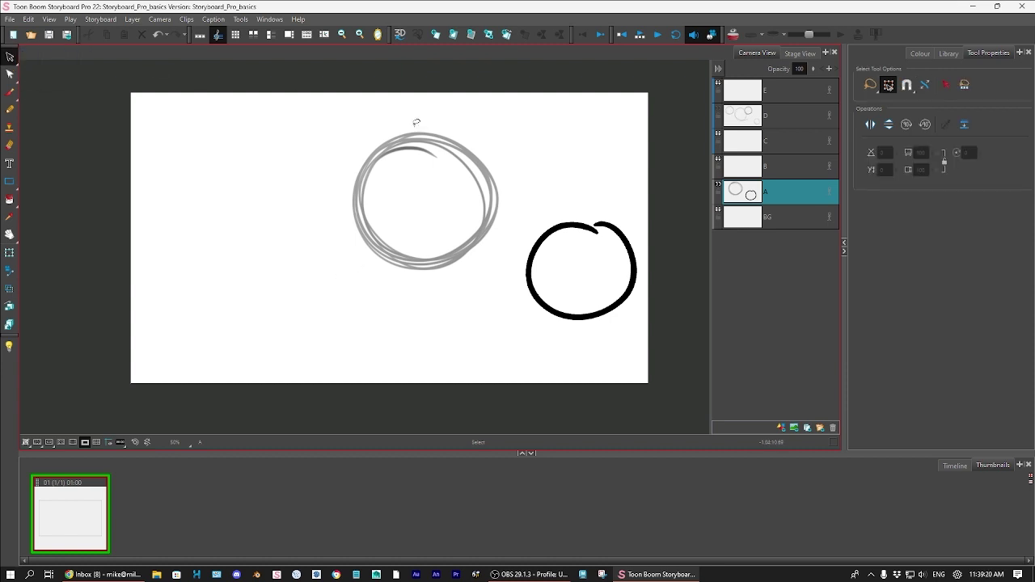
{"action": "mouse_move", "coordinate": [430, 289]}
{"action": "left_mouse_down"}
{"action": "mouse_move", "coordinate": [368, 165]}
{"action": "mouse_move", "coordinate": [399, 296]}
{"action": "left_mouse_up"}
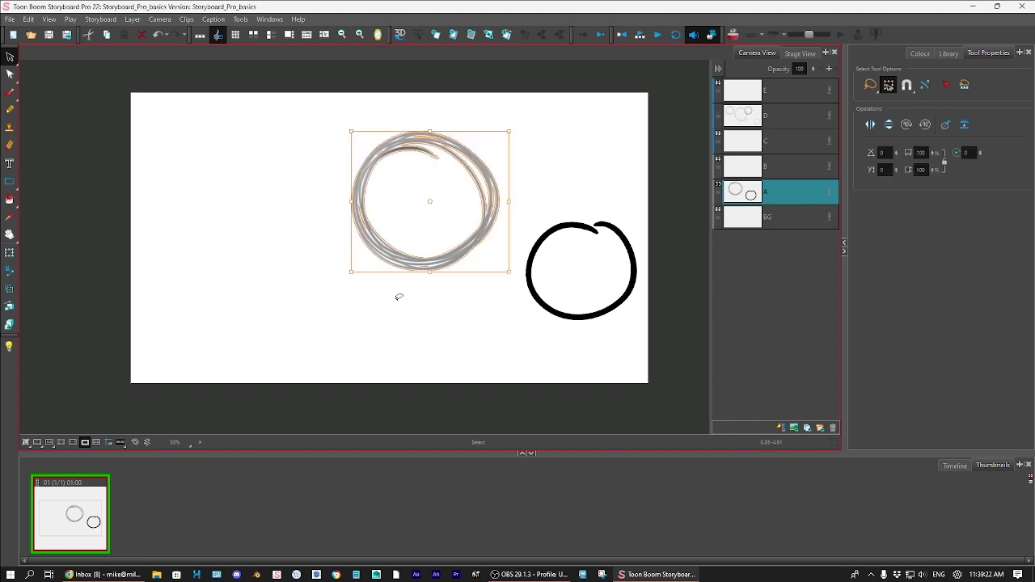
{"action": "left_click_drag", "start_coordinate": [458, 248], "coordinate": [273, 250]}
Move the black circle up, rotate its gap to face down, and stretch it wider
{"action": "left_click", "coordinate": [636, 251]}
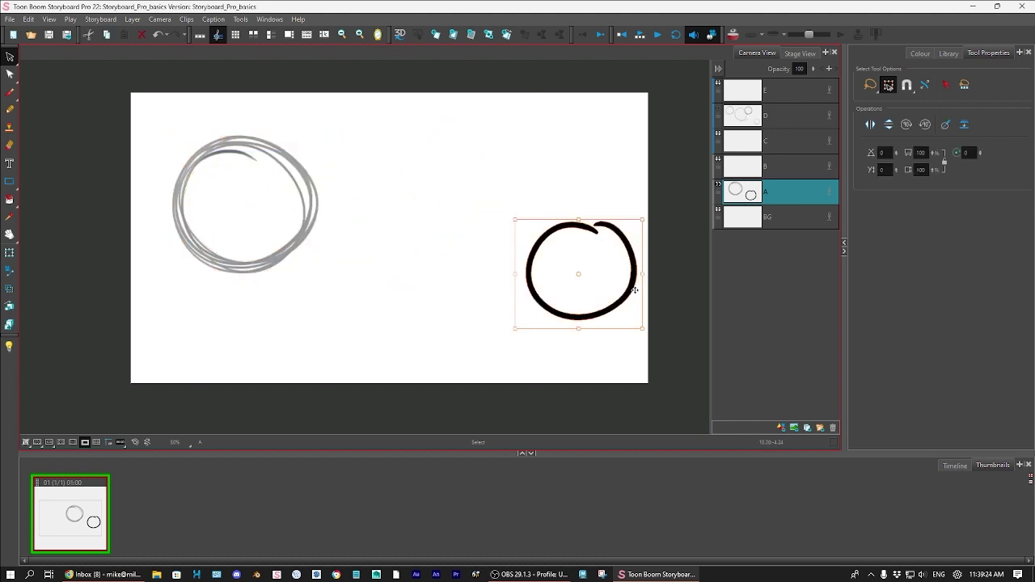
{"action": "left_click_drag", "start_coordinate": [613, 296], "coordinate": [499, 189]}
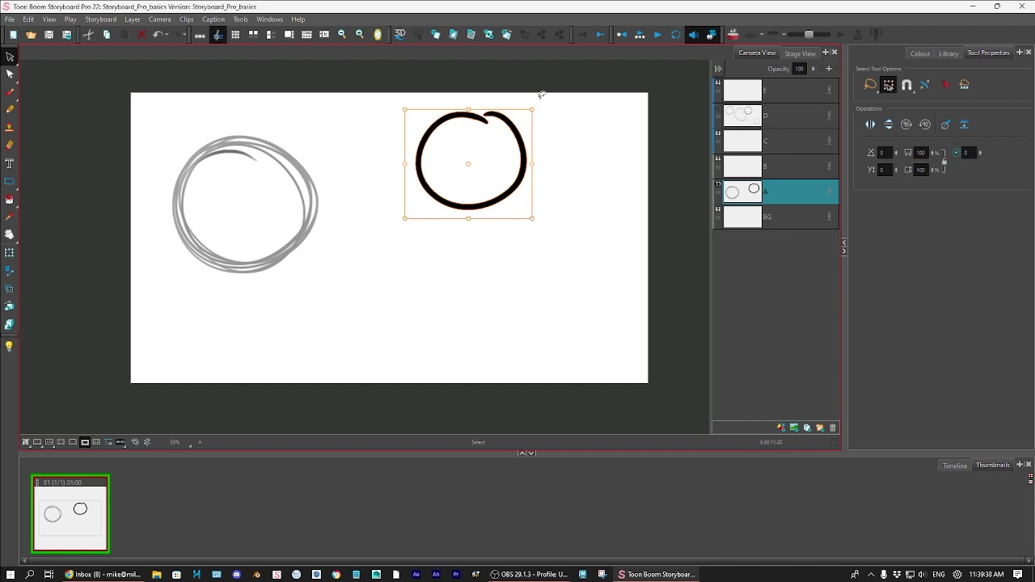
{"action": "mouse_move", "coordinate": [539, 104]}
{"action": "left_mouse_down"}
{"action": "mouse_move", "coordinate": [547, 154]}
{"action": "mouse_move", "coordinate": [534, 109]}
{"action": "left_mouse_up"}
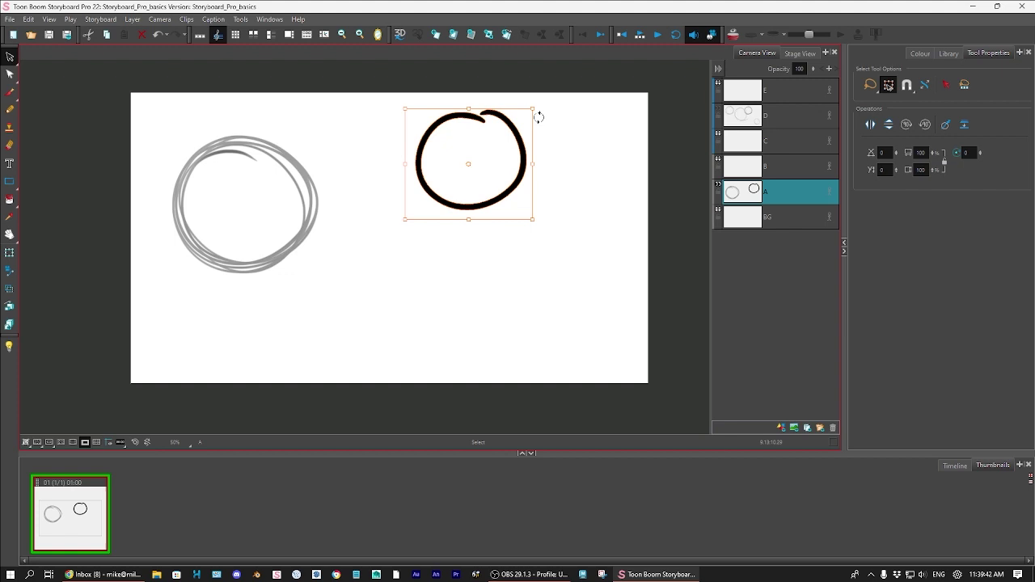
{"action": "left_click_drag", "start_coordinate": [541, 106], "coordinate": [397, 224]}
{"action": "mouse_move", "coordinate": [532, 105]}
{"action": "left_mouse_down"}
{"action": "mouse_move", "coordinate": [570, 162]}
{"action": "mouse_move", "coordinate": [496, 76]}
{"action": "mouse_move", "coordinate": [534, 121]}
{"action": "left_mouse_up"}
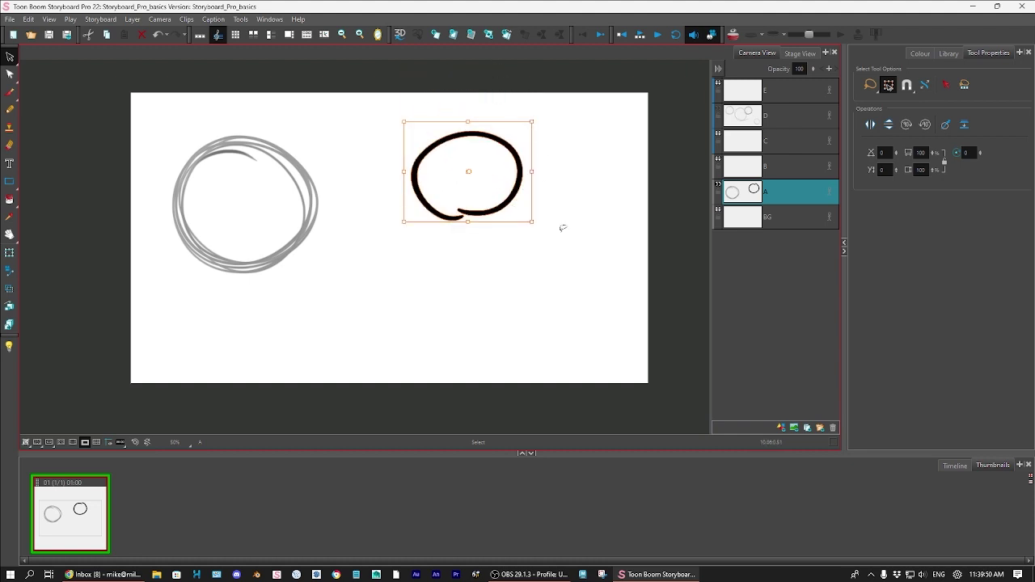
{"action": "left_click", "coordinate": [560, 229]}
Cut the lower half of the black circle with the Cutter and pull it downward
{"action": "left_click_drag", "start_coordinate": [11, 57], "coordinate": [47, 80]}
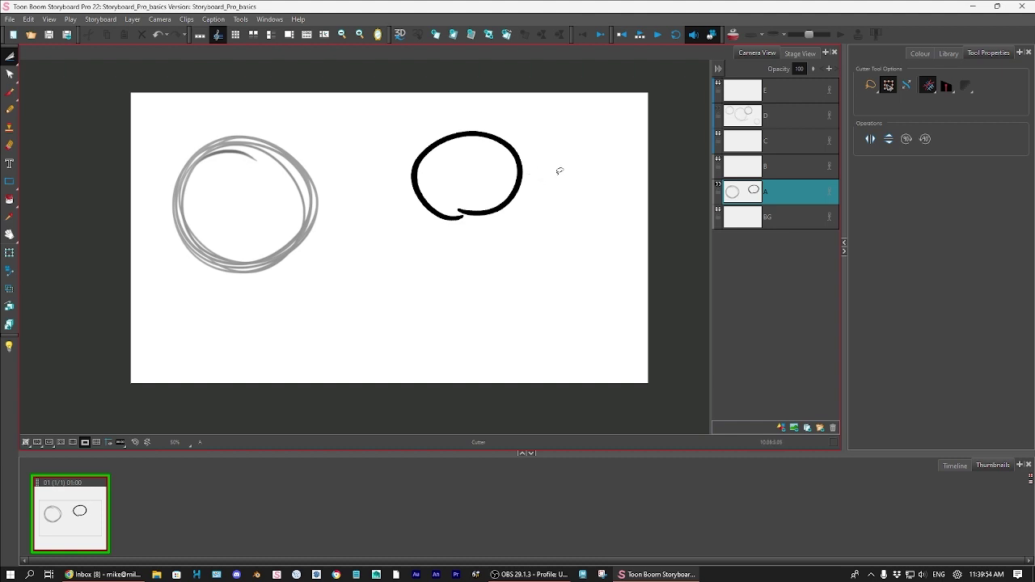
{"action": "mouse_move", "coordinate": [561, 174]}
{"action": "left_mouse_down"}
{"action": "mouse_move", "coordinate": [406, 170]}
{"action": "mouse_move", "coordinate": [381, 210]}
{"action": "mouse_move", "coordinate": [478, 257]}
{"action": "mouse_move", "coordinate": [566, 212]}
{"action": "mouse_move", "coordinate": [556, 174]}
{"action": "left_mouse_up"}
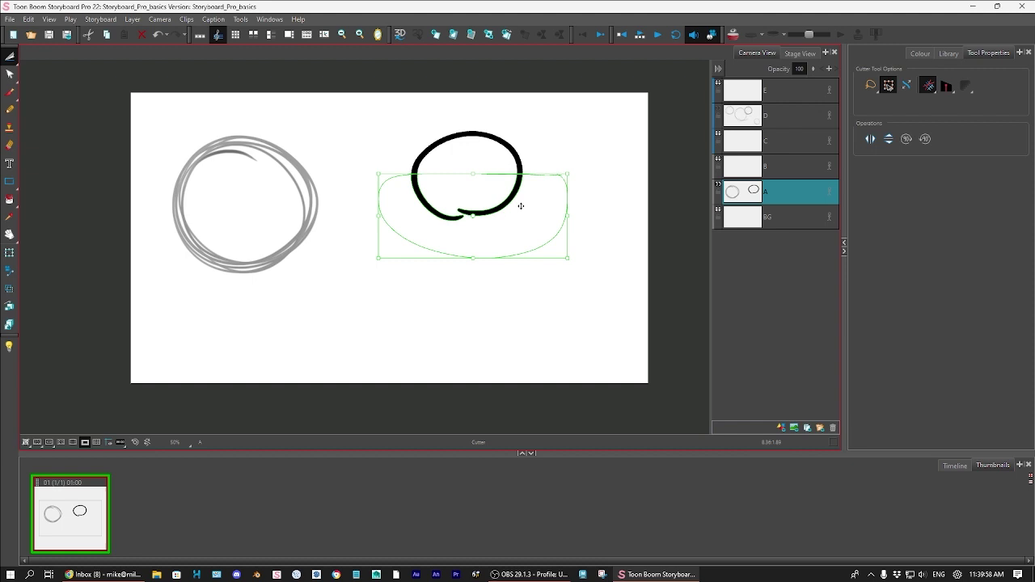
{"action": "left_click_drag", "start_coordinate": [521, 206], "coordinate": [521, 286]}
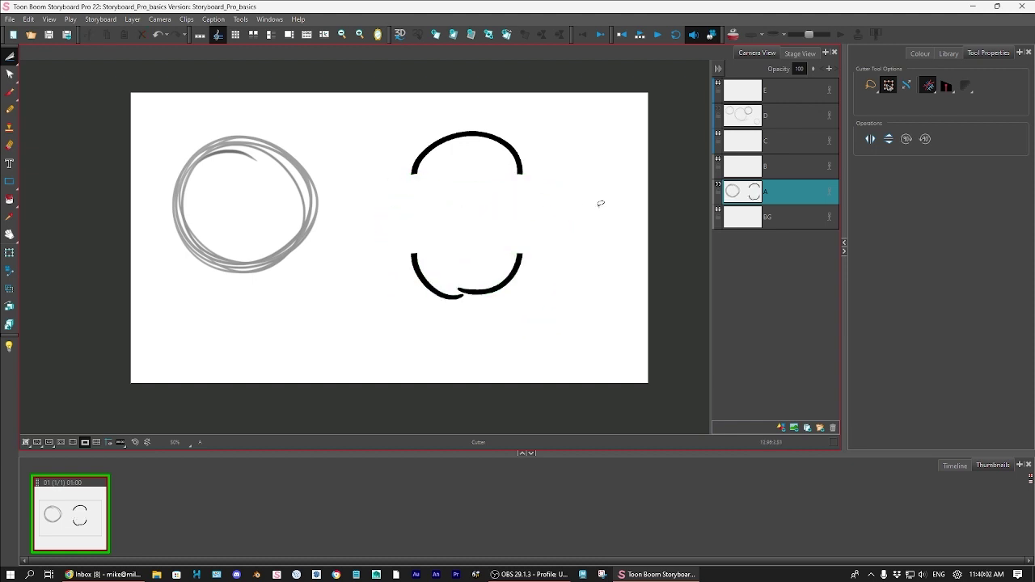
Select both drawings on layer A with the Select tool
{"action": "key", "text": "alt+b"}
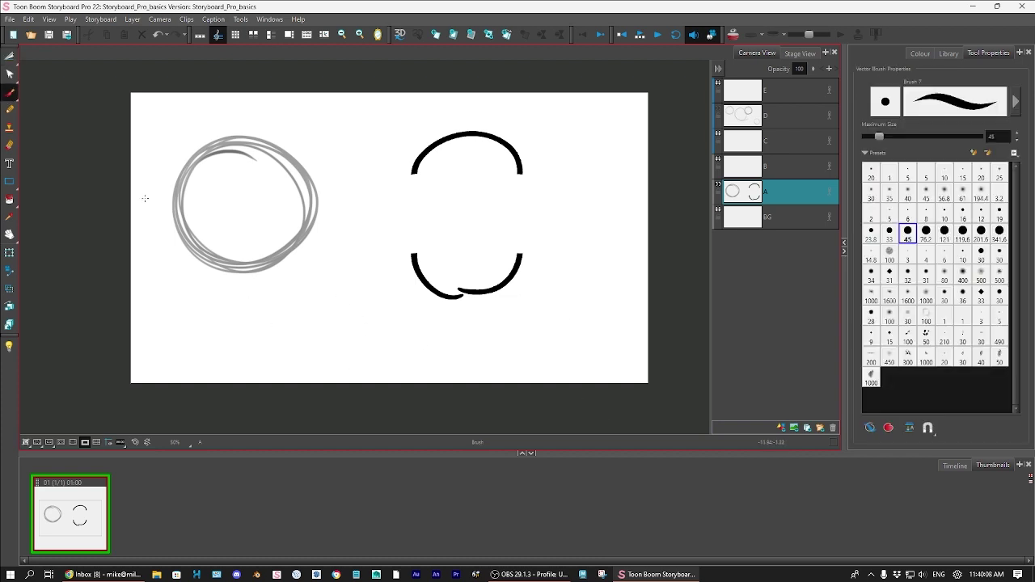
{"action": "left_click", "coordinate": [10, 55]}
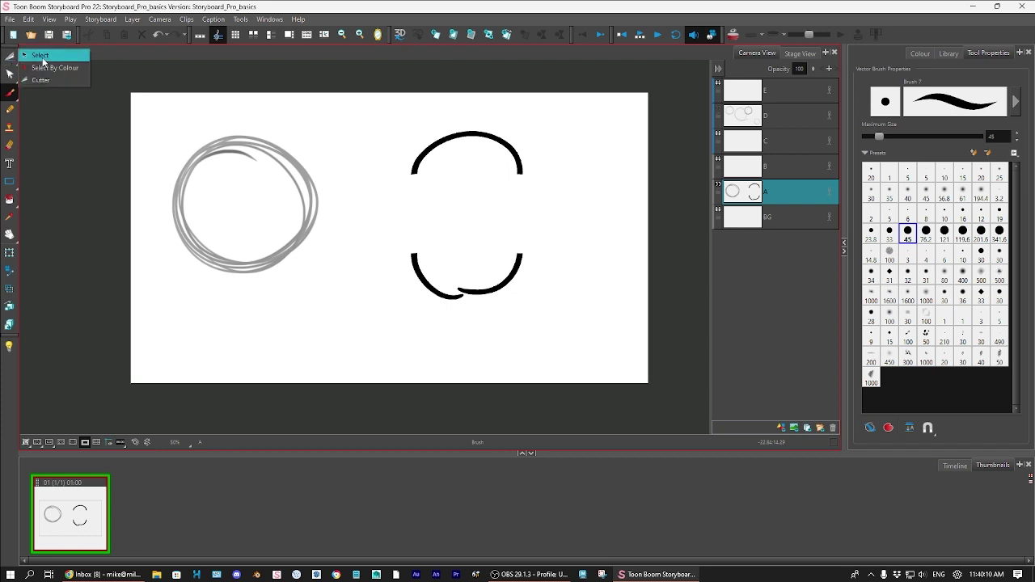
{"action": "left_click", "coordinate": [41, 55]}
{"action": "mouse_move", "coordinate": [533, 286]}
{"action": "left_mouse_down"}
{"action": "mouse_move", "coordinate": [165, 298]}
{"action": "mouse_move", "coordinate": [514, 367]}
{"action": "left_mouse_up"}
Delete layer A's circles, draw thick black angular brush strokes instead, and save the project
{"action": "key", "text": "Delete"}
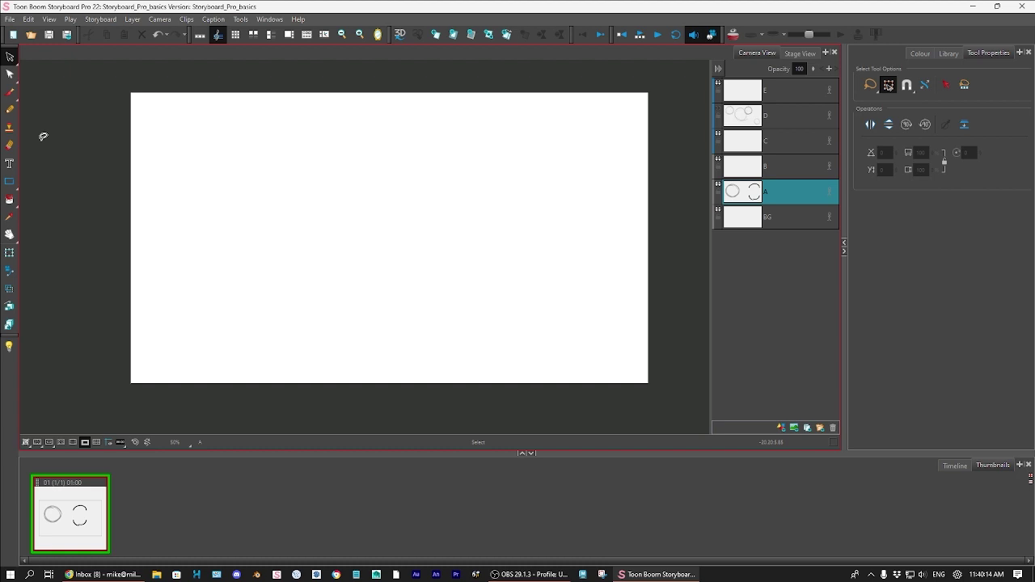
{"action": "left_click", "coordinate": [10, 91]}
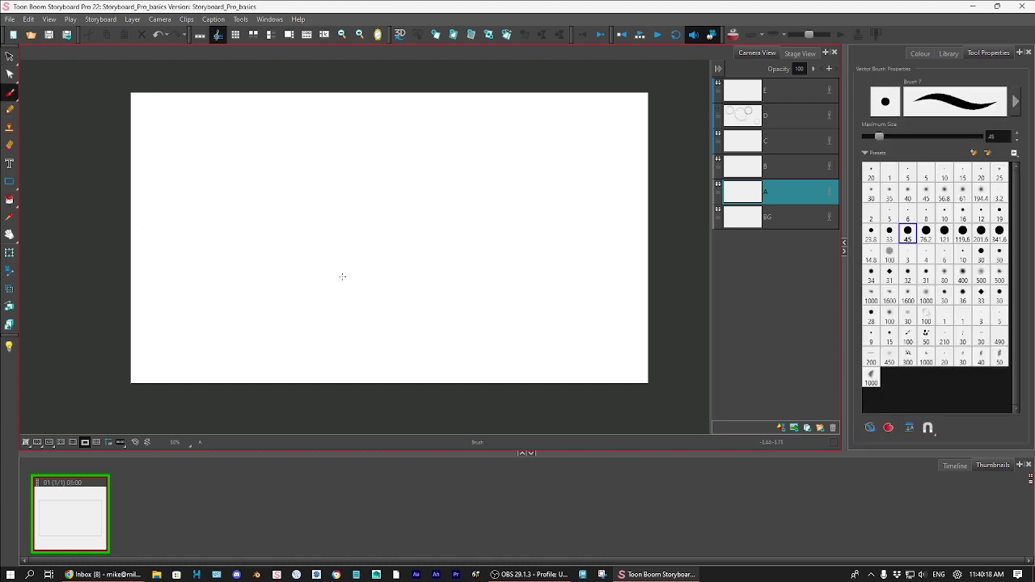
{"action": "mouse_move", "coordinate": [187, 324]}
{"action": "left_mouse_down"}
{"action": "mouse_move", "coordinate": [377, 150]}
{"action": "mouse_move", "coordinate": [569, 192]}
{"action": "mouse_move", "coordinate": [450, 361]}
{"action": "mouse_move", "coordinate": [274, 328]}
{"action": "mouse_move", "coordinate": [215, 376]}
{"action": "mouse_move", "coordinate": [152, 343]}
{"action": "mouse_move", "coordinate": [256, 192]}
{"action": "mouse_move", "coordinate": [248, 195]}
{"action": "mouse_move", "coordinate": [298, 207]}
{"action": "mouse_move", "coordinate": [322, 144]}
{"action": "mouse_move", "coordinate": [400, 124]}
{"action": "mouse_move", "coordinate": [431, 144]}
{"action": "mouse_move", "coordinate": [457, 110]}
{"action": "mouse_move", "coordinate": [571, 133]}
{"action": "mouse_move", "coordinate": [607, 203]}
{"action": "mouse_move", "coordinate": [577, 299]}
{"action": "mouse_move", "coordinate": [520, 314]}
{"action": "mouse_move", "coordinate": [476, 276]}
{"action": "mouse_move", "coordinate": [361, 217]}
{"action": "mouse_move", "coordinate": [181, 217]}
{"action": "left_mouse_up"}
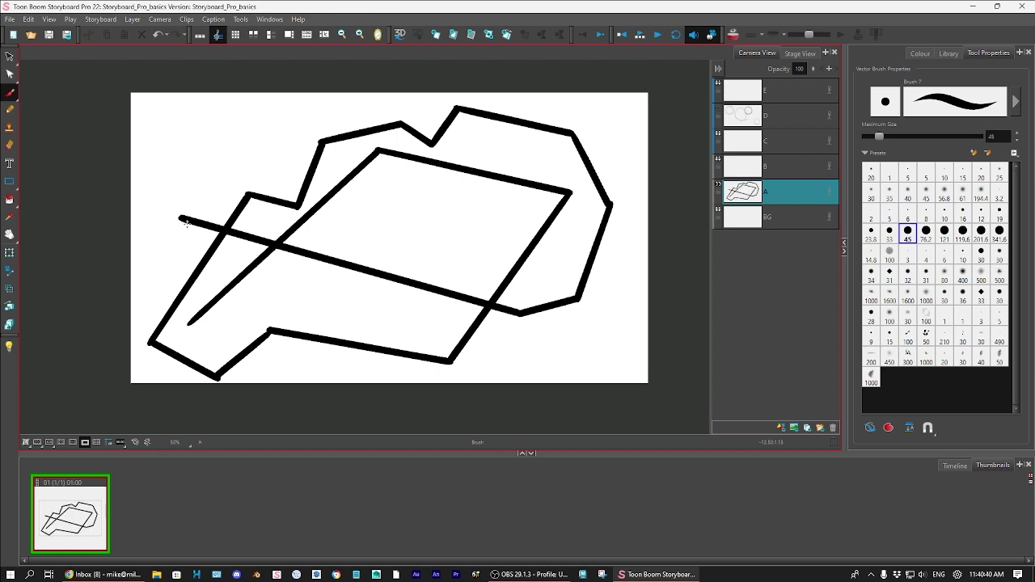
{"action": "key", "text": "ctrl+s"}
Trim the overhanging tails of the horizontal and diagonal strokes with the Cutter
{"action": "left_click_drag", "start_coordinate": [9, 59], "coordinate": [48, 76]}
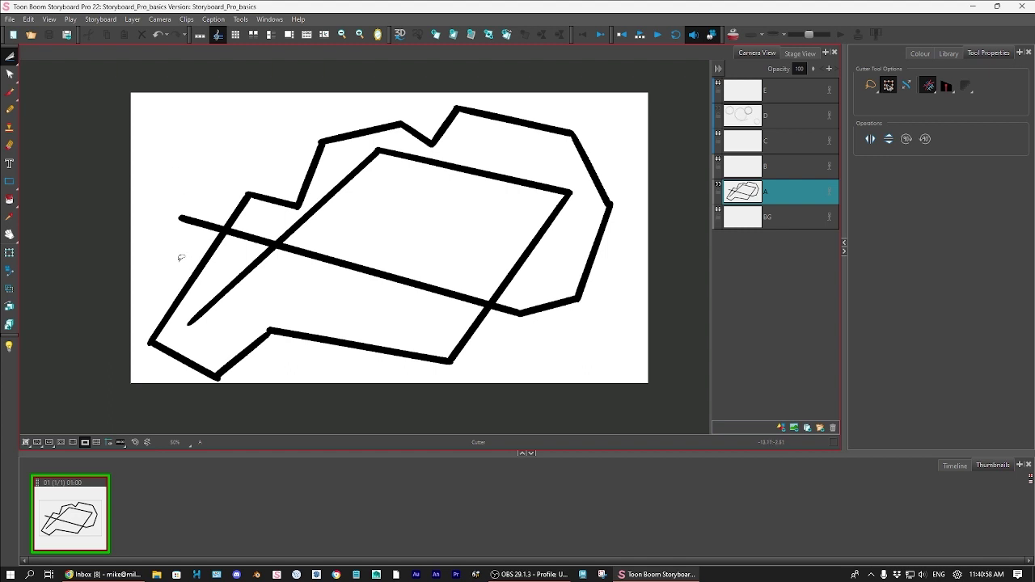
{"action": "left_click_drag", "start_coordinate": [181, 258], "coordinate": [198, 202]}
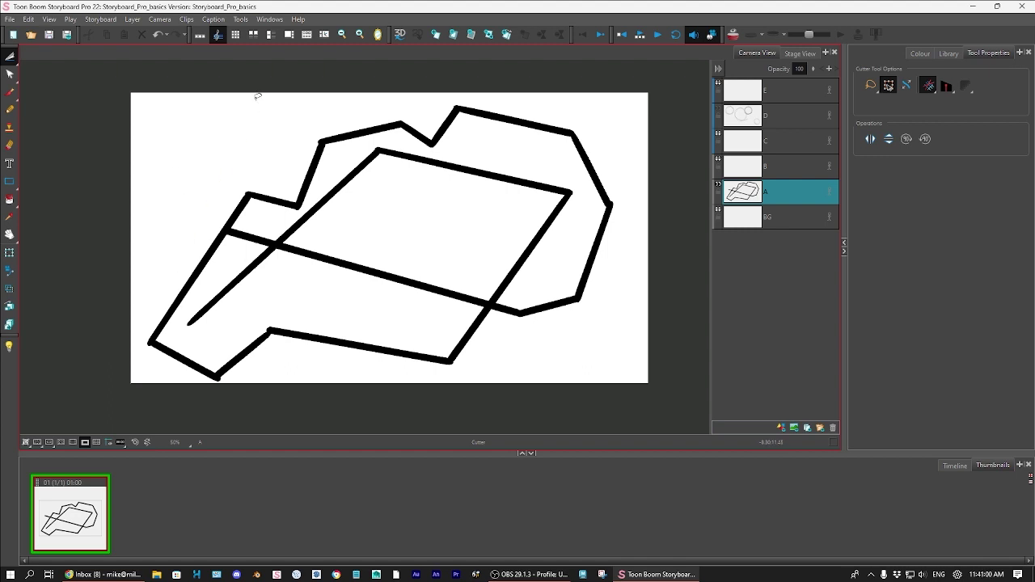
{"action": "left_click_drag", "start_coordinate": [212, 267], "coordinate": [315, 300]}
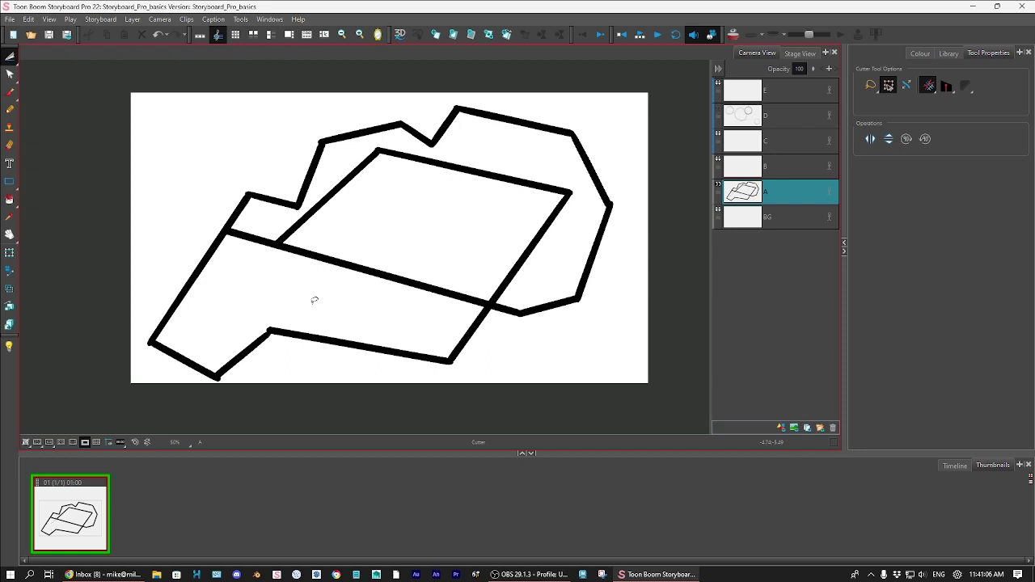
{"action": "left_click", "coordinate": [10, 74]}
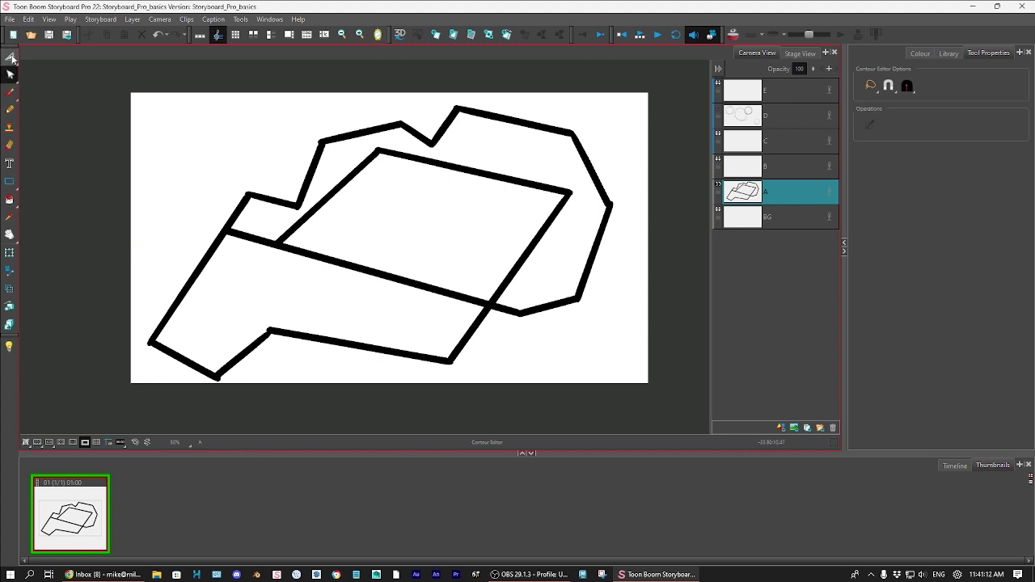
Select the left diagonal stroke and switch to the Contour Editor
{"action": "left_click", "coordinate": [9, 55]}
{"action": "left_click", "coordinate": [47, 56]}
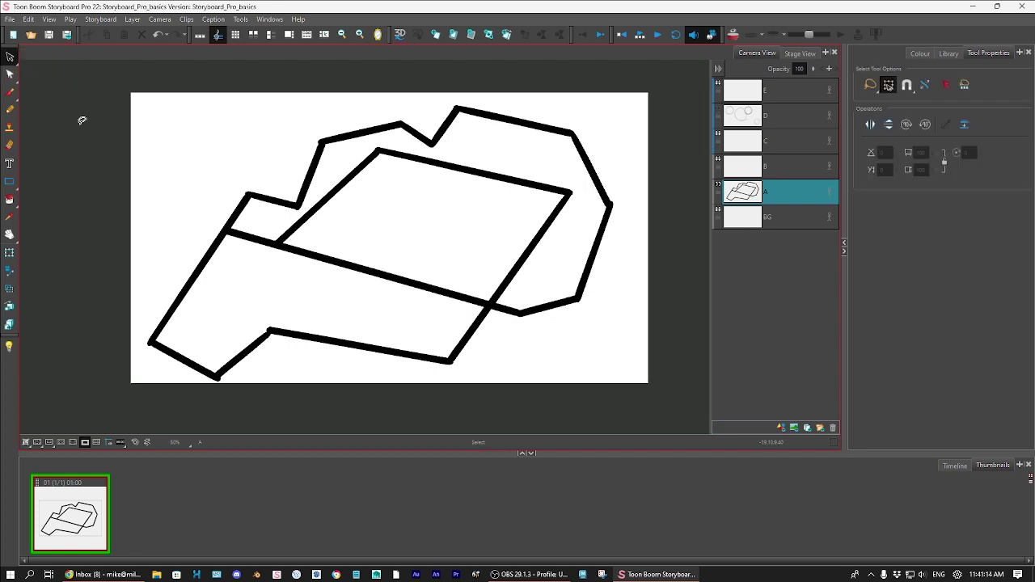
{"action": "left_click", "coordinate": [168, 314]}
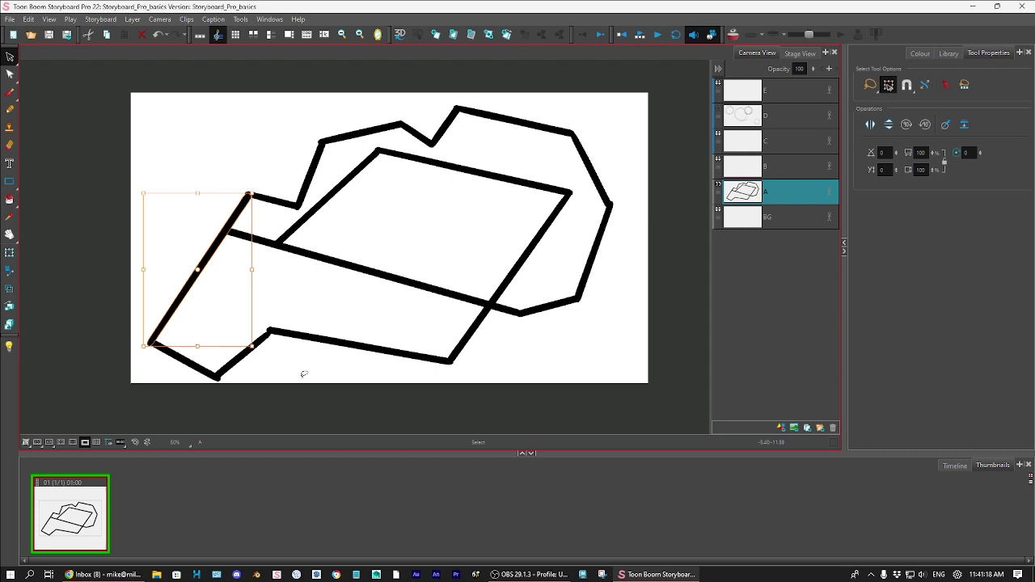
{"action": "left_click", "coordinate": [10, 73]}
{"action": "left_click", "coordinate": [9, 57]}
{"action": "left_click", "coordinate": [14, 76]}
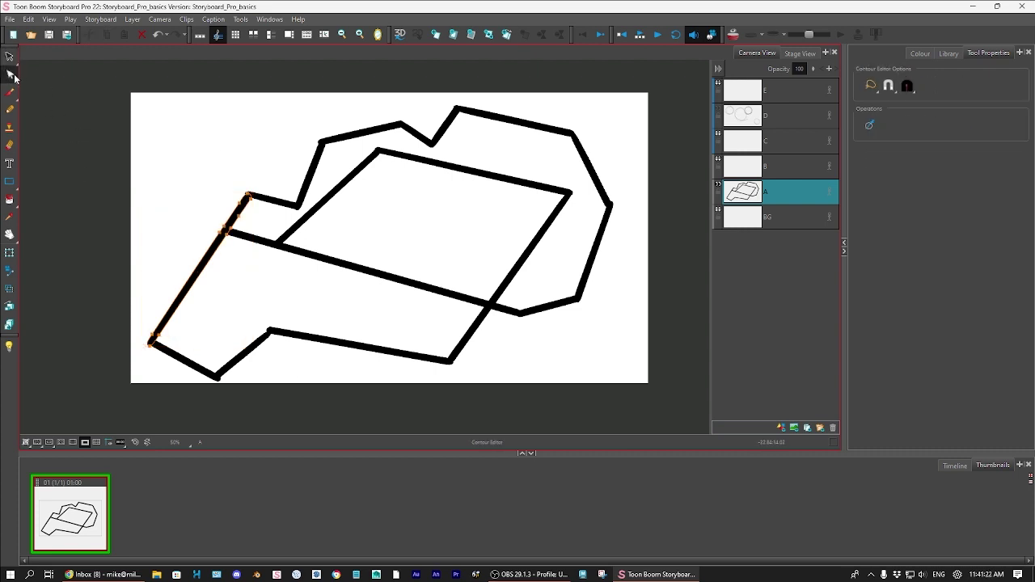
{"action": "left_click", "coordinate": [241, 276]}
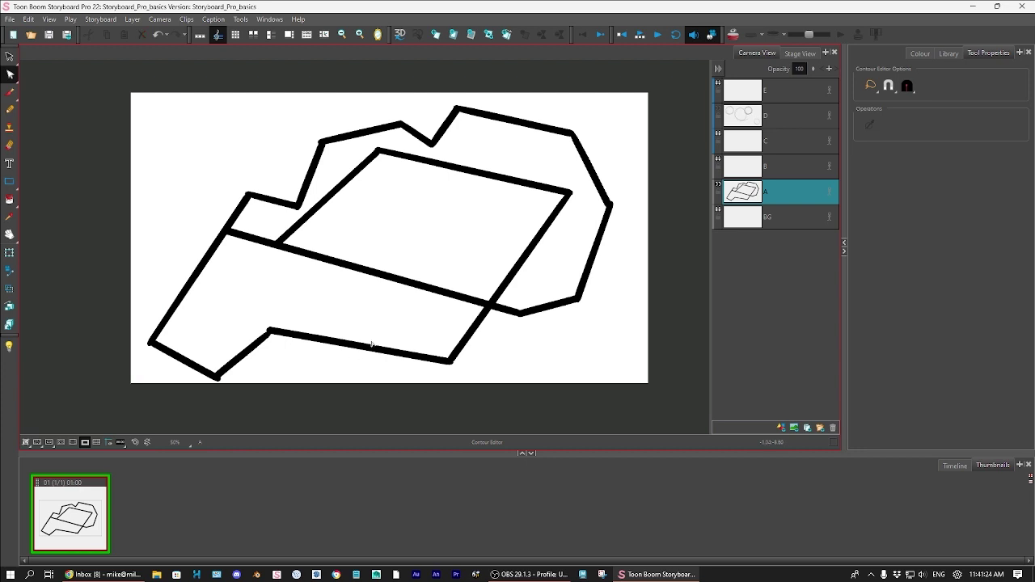
Zoom in and drag a bottom contour point to thicken the left stroke's lower end
{"action": "scroll", "coordinate": [371, 344], "scroll_direction": "up", "scroll_amount": 1}
{"action": "left_click_drag", "start_coordinate": [418, 337], "coordinate": [541, 299]}
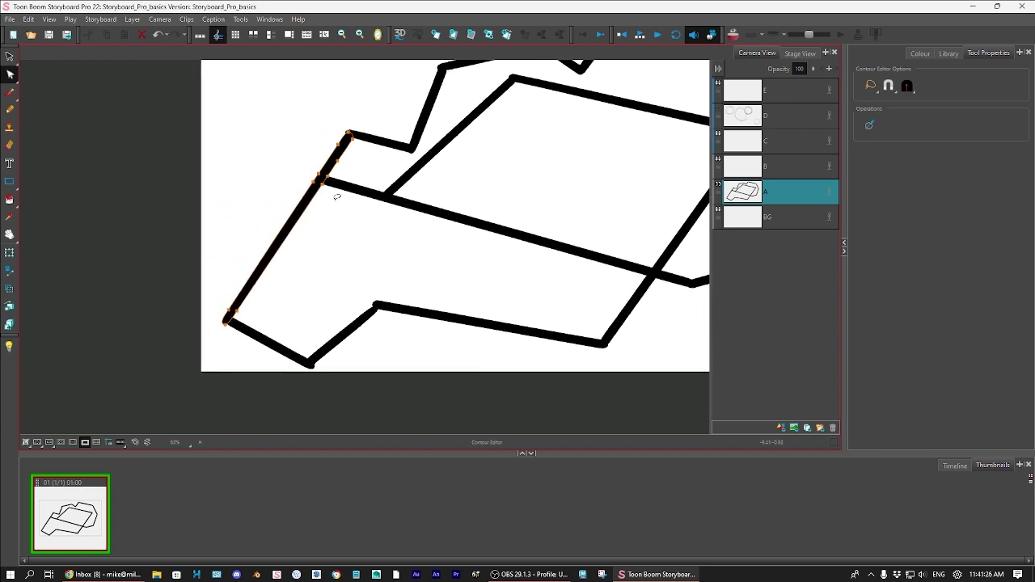
{"action": "left_click_drag", "start_coordinate": [233, 313], "coordinate": [216, 297]}
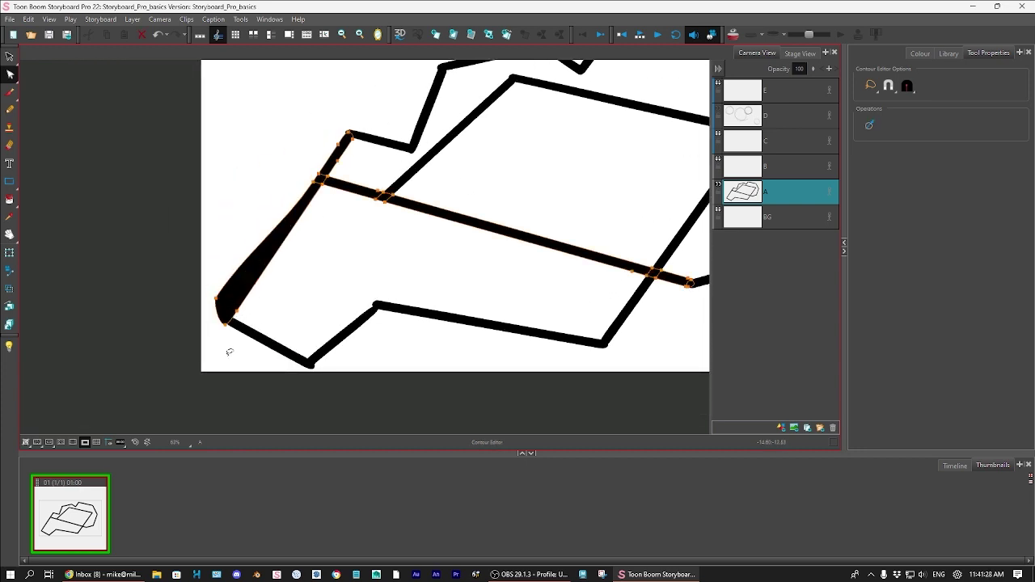
{"action": "key", "text": "ctrl+z"}
{"action": "key", "text": "ctrl+z"}
{"action": "key", "text": "ctrl+z"}
{"action": "key", "text": "ctrl+z"}
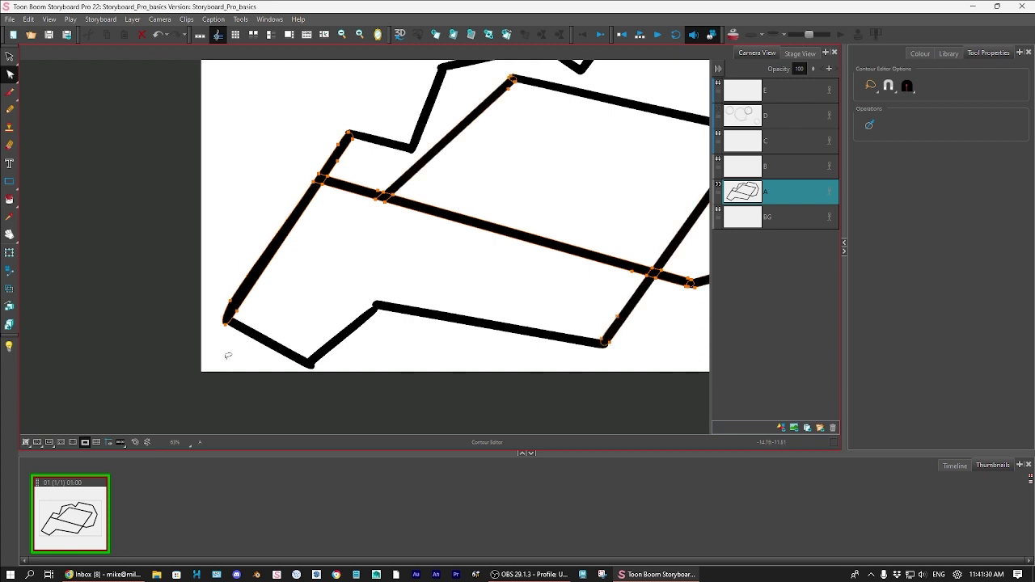
{"action": "left_click", "coordinate": [231, 305]}
{"action": "mouse_move", "coordinate": [232, 305]}
{"action": "left_mouse_down"}
{"action": "mouse_move", "coordinate": [263, 263]}
{"action": "mouse_move", "coordinate": [224, 250]}
{"action": "mouse_move", "coordinate": [251, 265]}
{"action": "left_mouse_up"}
{"action": "left_click", "coordinate": [304, 293]}
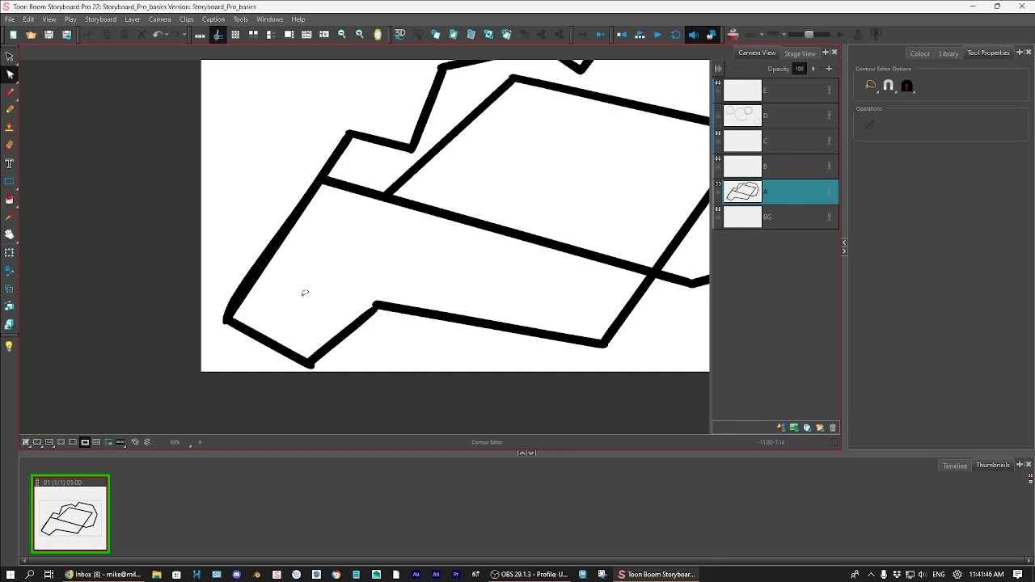
{"action": "scroll", "coordinate": [305, 293], "scroll_direction": "down", "scroll_amount": 5}
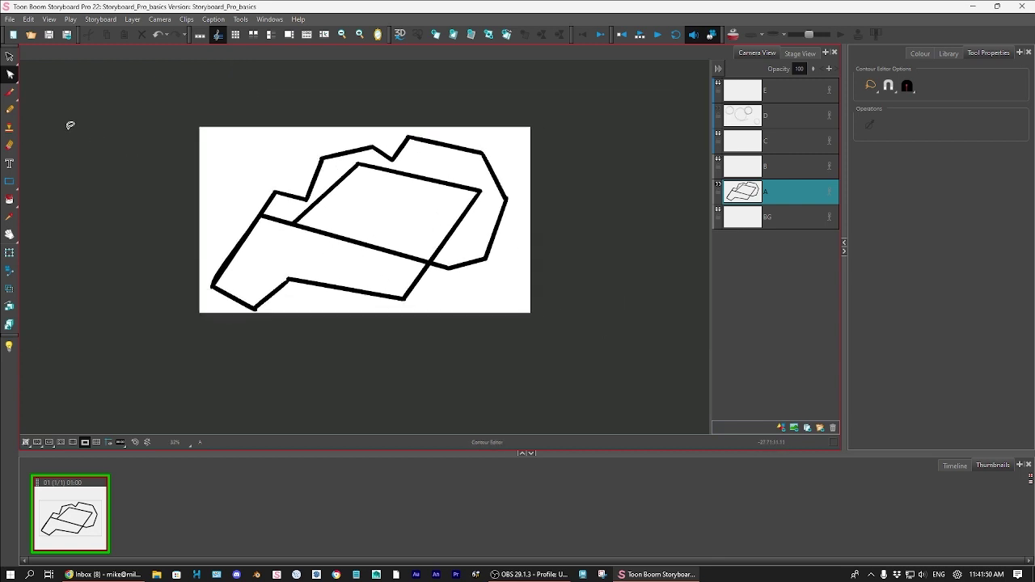
Cut away the inner shape's top, right and diagonal lines and stray dots, then make layer B current
{"action": "left_click", "coordinate": [10, 56]}
{"action": "left_click", "coordinate": [49, 73]}
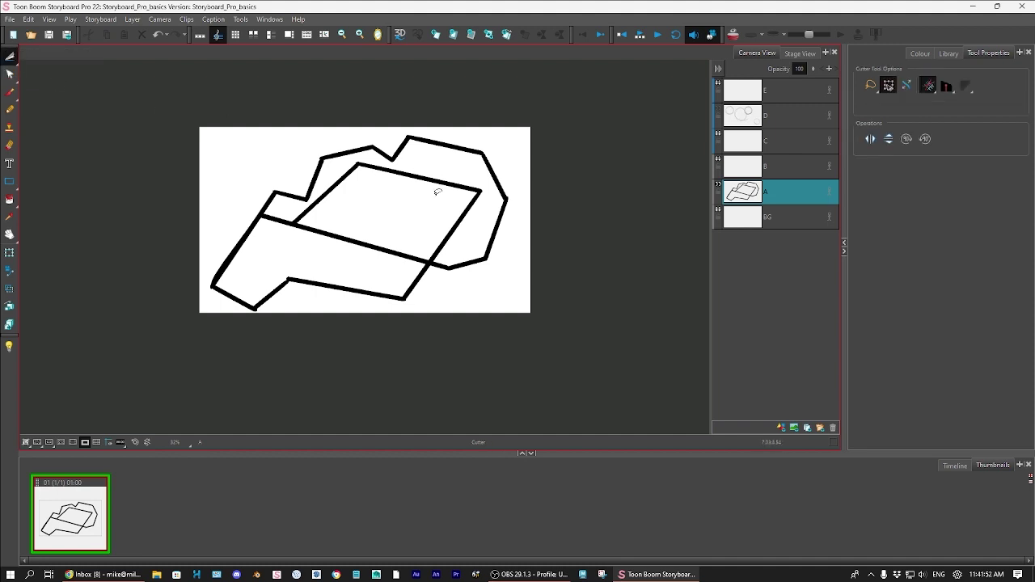
{"action": "left_click", "coordinate": [465, 186]}
{"action": "left_click", "coordinate": [466, 210]}
{"action": "left_click", "coordinate": [336, 182]}
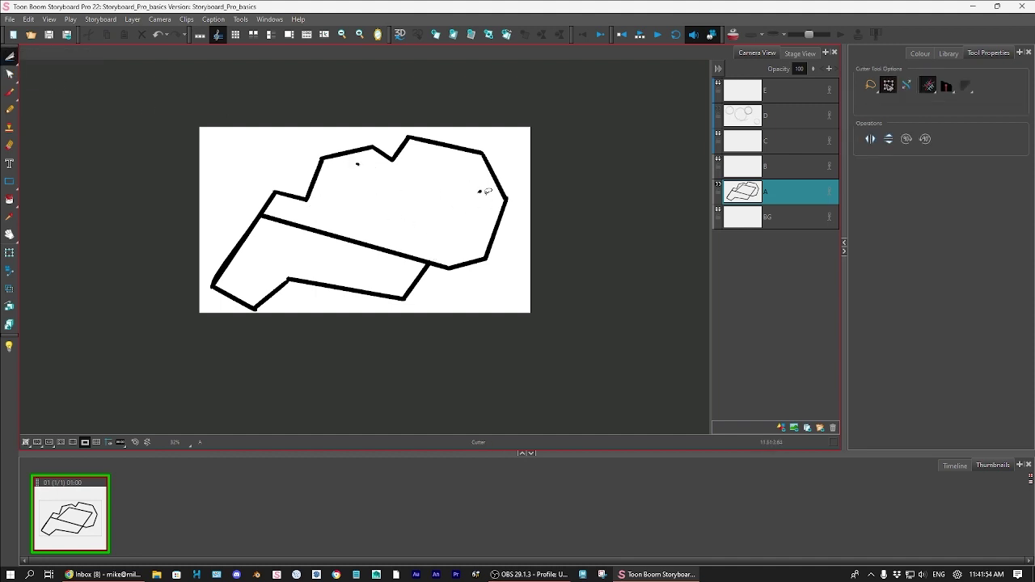
{"action": "mouse_move", "coordinate": [485, 184]}
{"action": "left_mouse_down"}
{"action": "mouse_move", "coordinate": [478, 192]}
{"action": "mouse_move", "coordinate": [486, 186]}
{"action": "left_mouse_up"}
{"action": "key", "text": "Delete"}
{"action": "left_click", "coordinate": [358, 164]}
{"action": "left_click", "coordinate": [774, 173]}
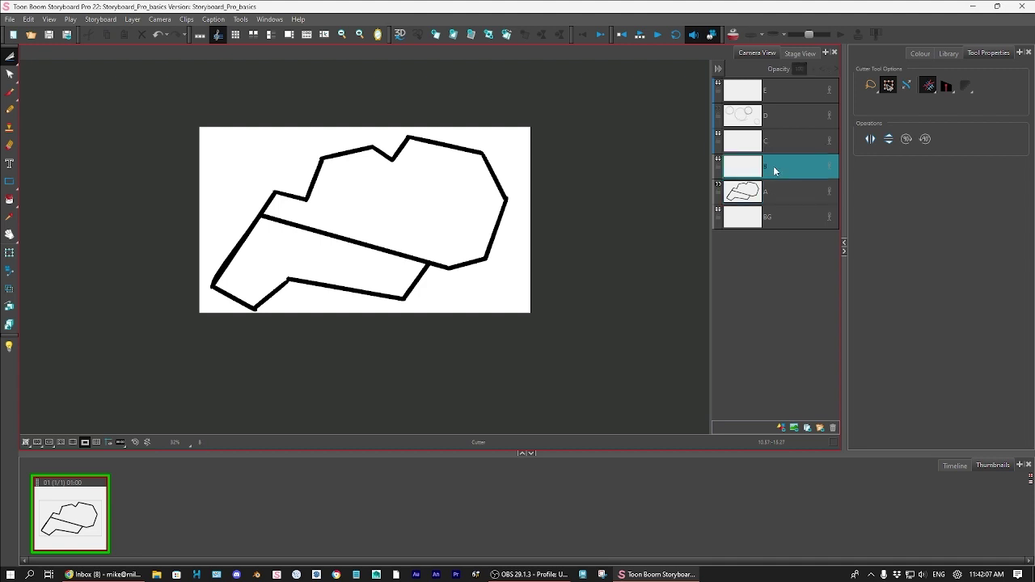
Lasso and delete all strokes of the cityscape drawing on layer A
{"action": "left_click", "coordinate": [11, 109]}
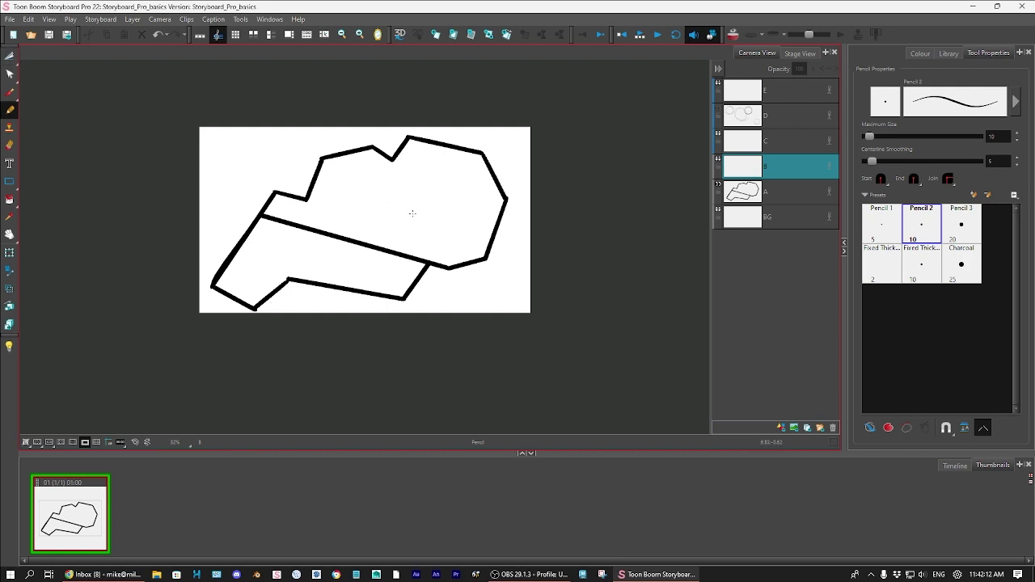
{"action": "left_click", "coordinate": [10, 55]}
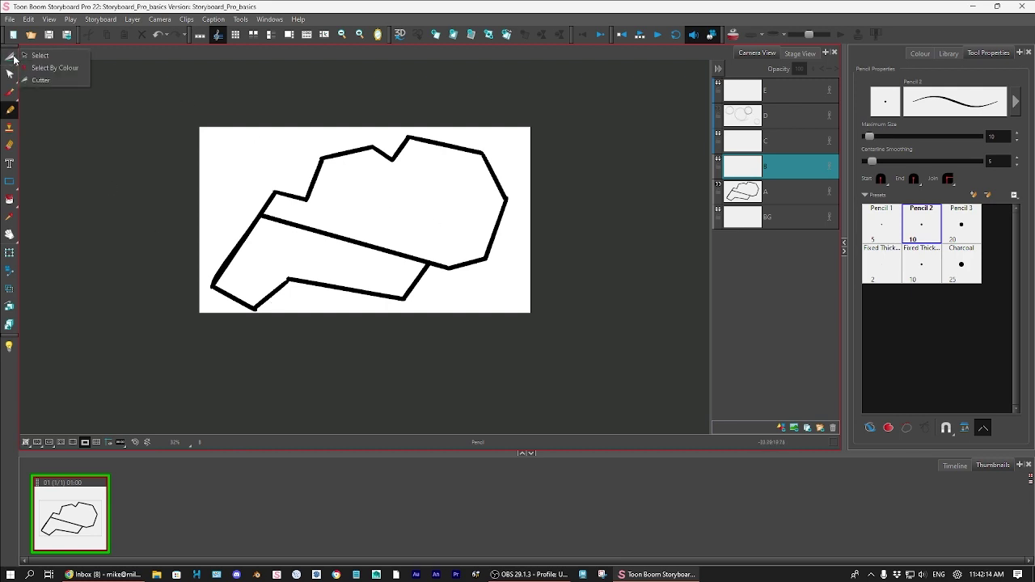
{"action": "left_click", "coordinate": [55, 57]}
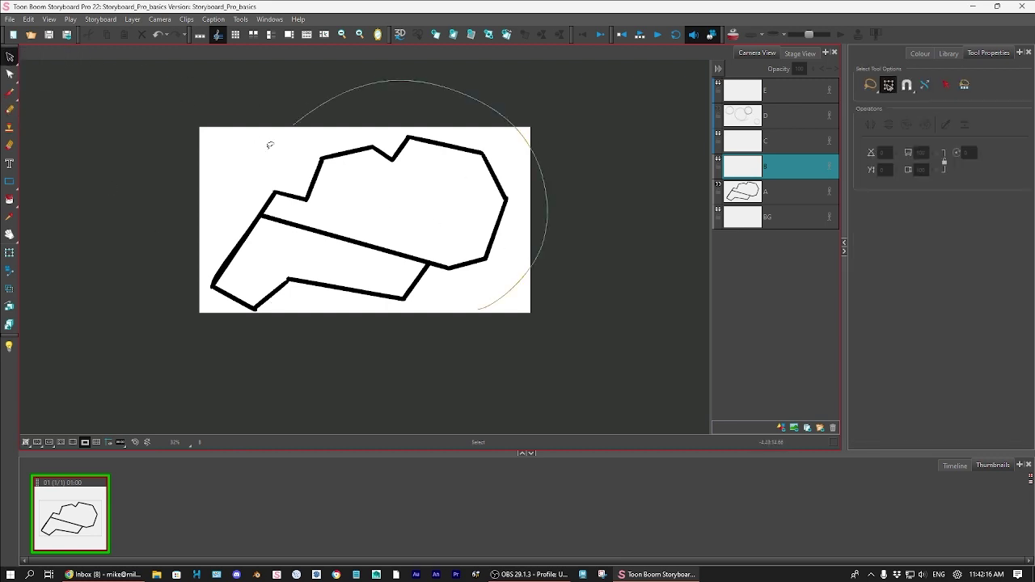
{"action": "left_click", "coordinate": [780, 120]}
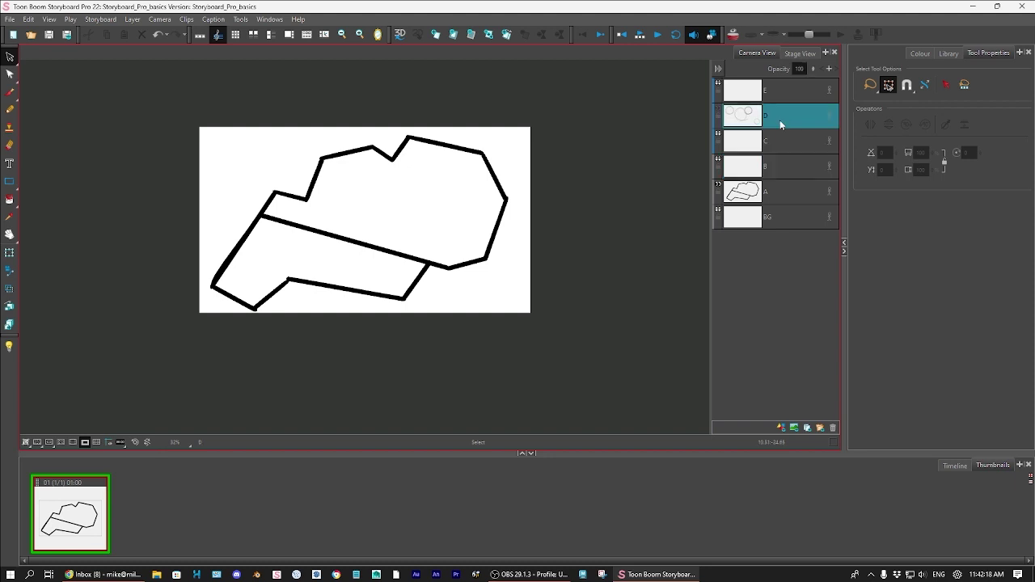
{"action": "left_click", "coordinate": [779, 184]}
{"action": "mouse_move", "coordinate": [576, 310]}
{"action": "left_mouse_down"}
{"action": "mouse_move", "coordinate": [335, 76]}
{"action": "mouse_move", "coordinate": [555, 415]}
{"action": "left_mouse_up"}
{"action": "key", "text": "Delete"}
Delete layers E, D and C, leaving only B, A and BG
{"action": "left_click", "coordinate": [781, 93]}
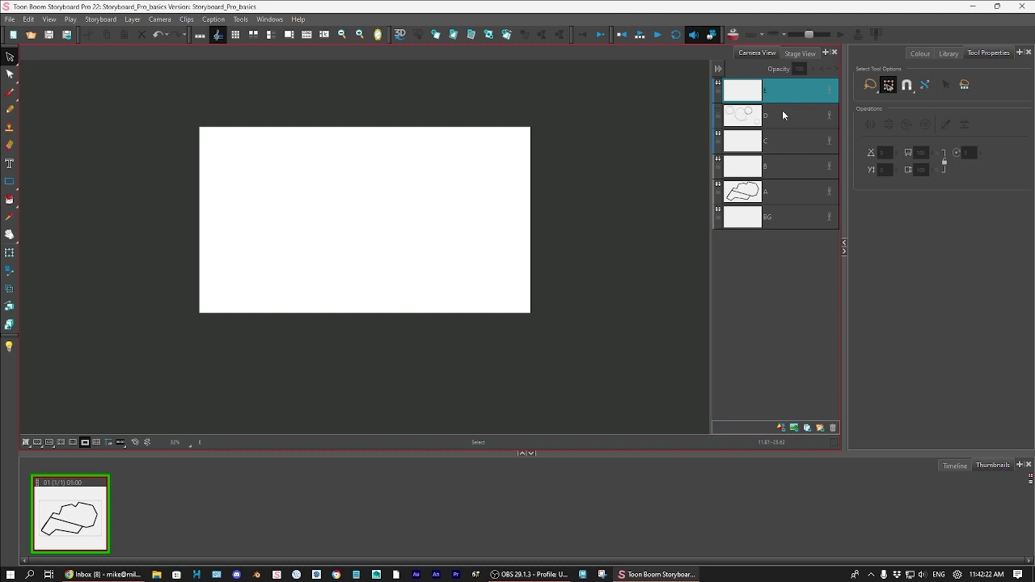
{"action": "left_click", "coordinate": [784, 142], "text": "shift"}
{"action": "left_click", "coordinate": [832, 427]}
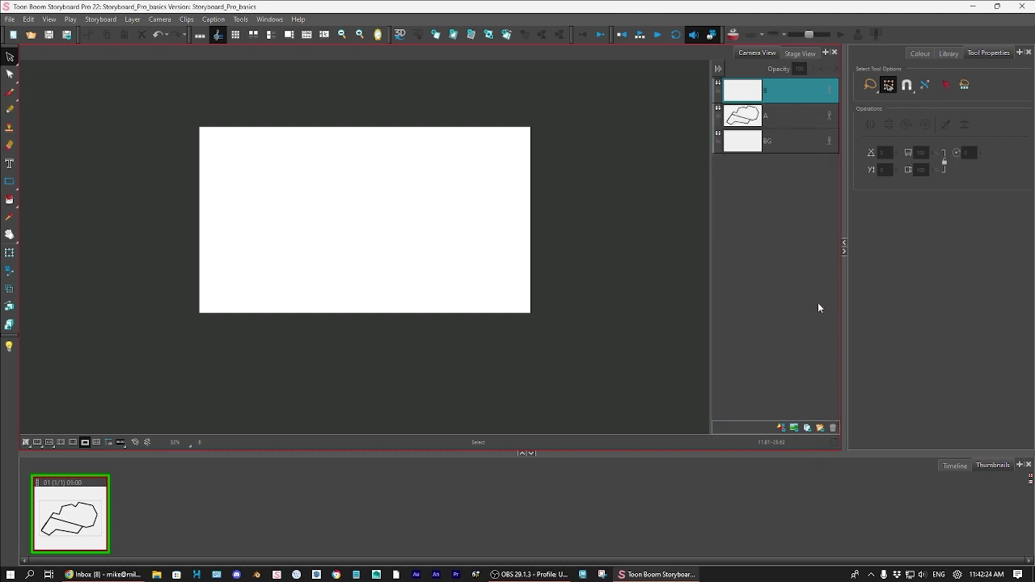
{"action": "key", "text": "ctrl+z"}
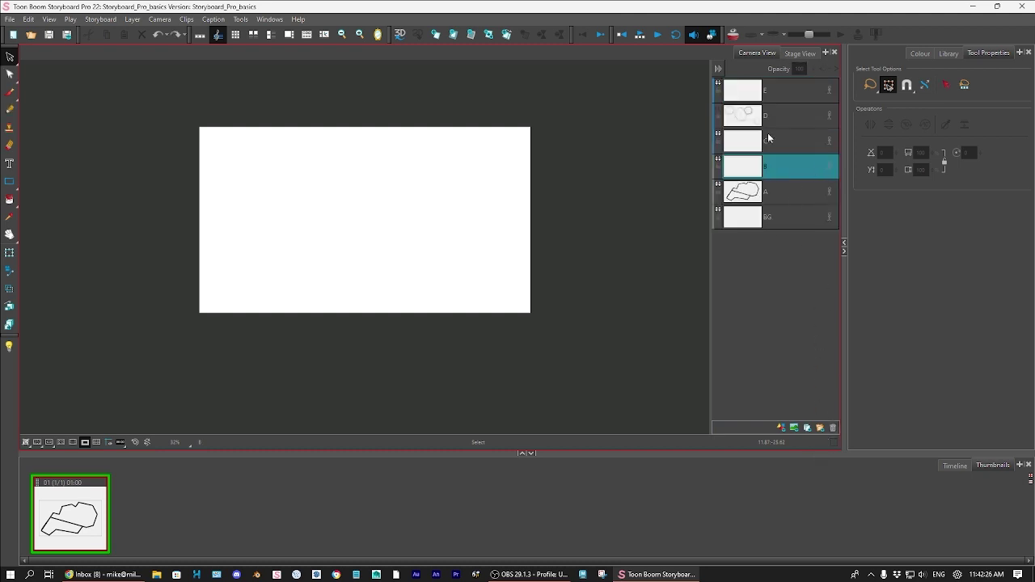
{"action": "left_click", "coordinate": [781, 91]}
{"action": "left_click", "coordinate": [792, 143], "text": "shift"}
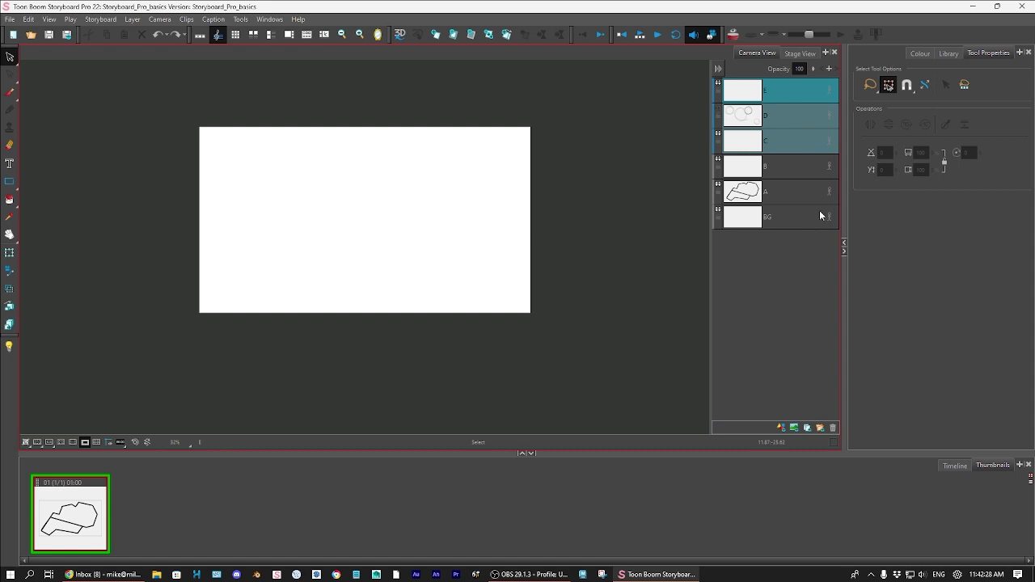
{"action": "left_click", "coordinate": [832, 428]}
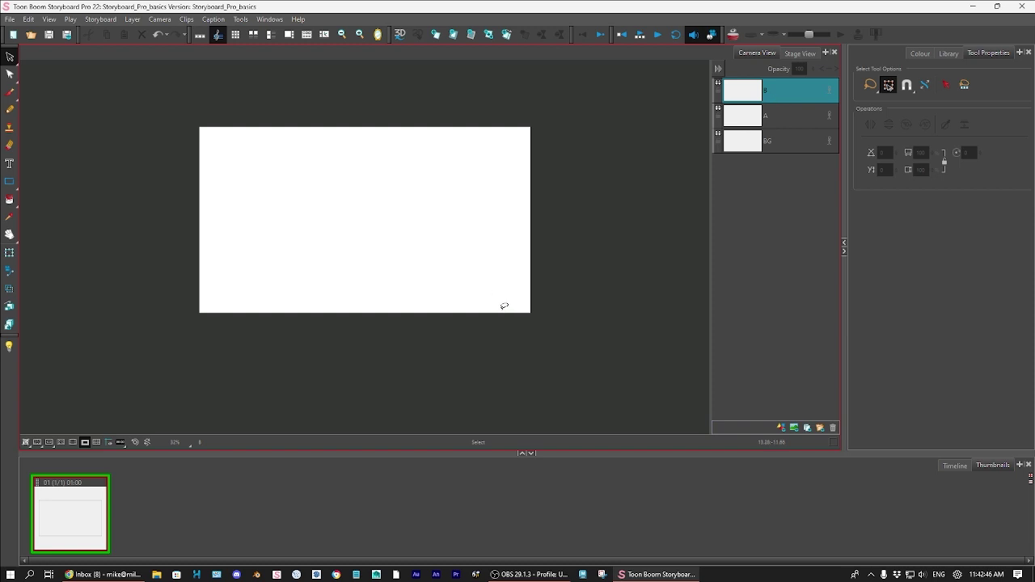
Draw a curved pencil line across the frame and increase its line thickness
{"action": "left_click", "coordinate": [10, 109]}
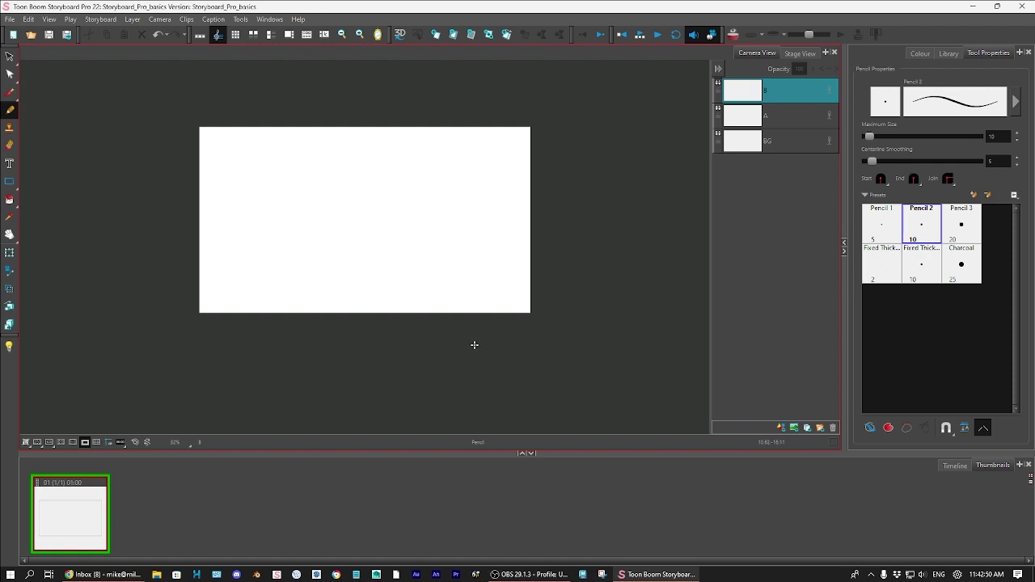
{"action": "left_click_drag", "start_coordinate": [280, 259], "coordinate": [403, 236]}
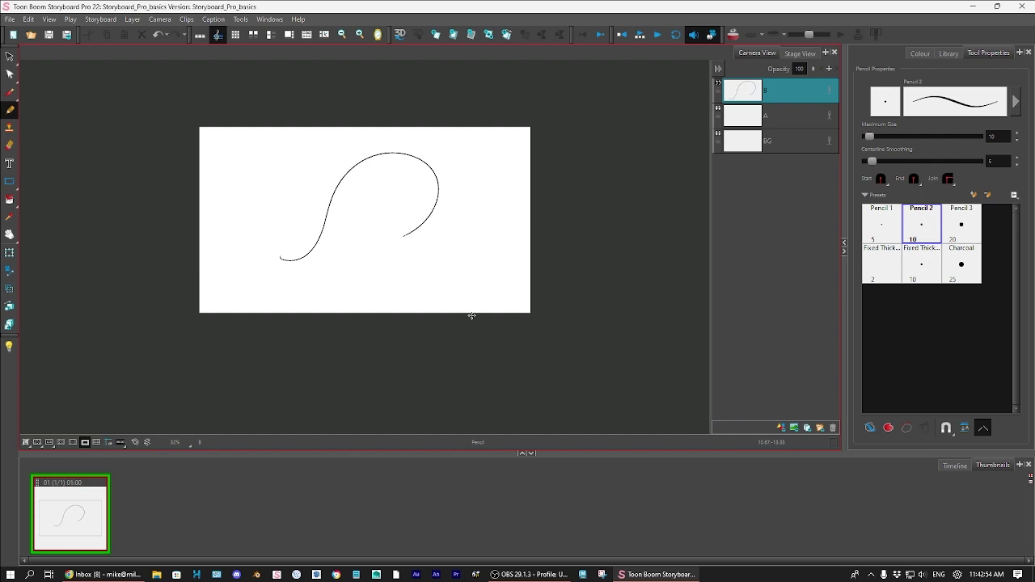
{"action": "scroll", "coordinate": [446, 287], "scroll_direction": "up", "scroll_amount": 4}
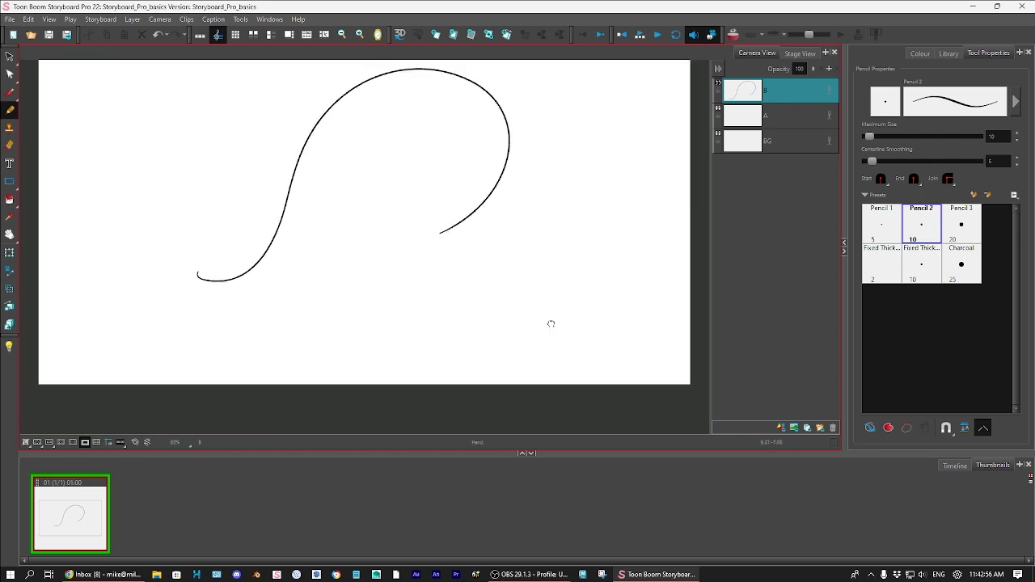
{"action": "left_click_drag", "start_coordinate": [551, 323], "coordinate": [521, 376]}
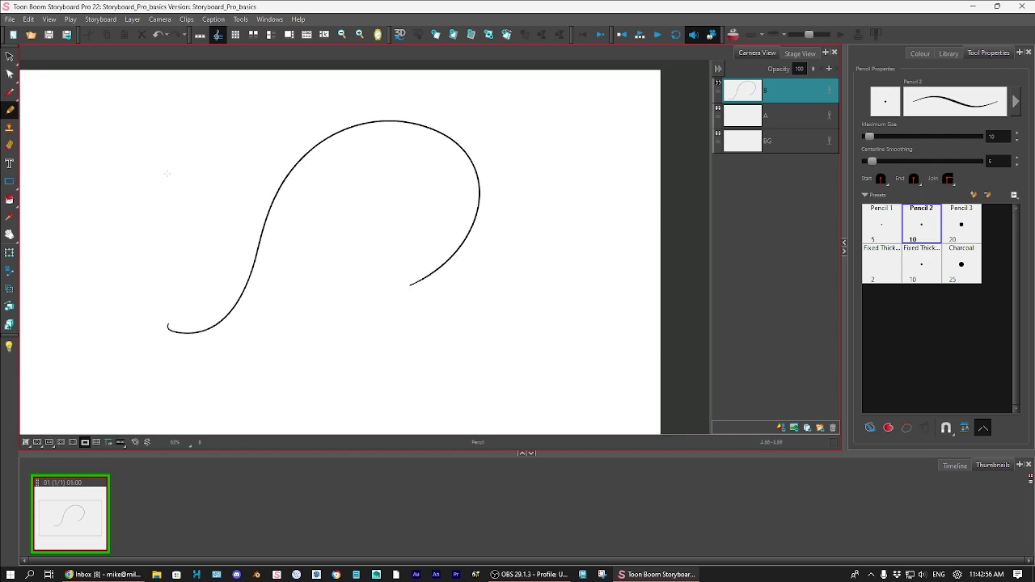
{"action": "key", "text": "alt+s"}
{"action": "left_click", "coordinate": [477, 164]}
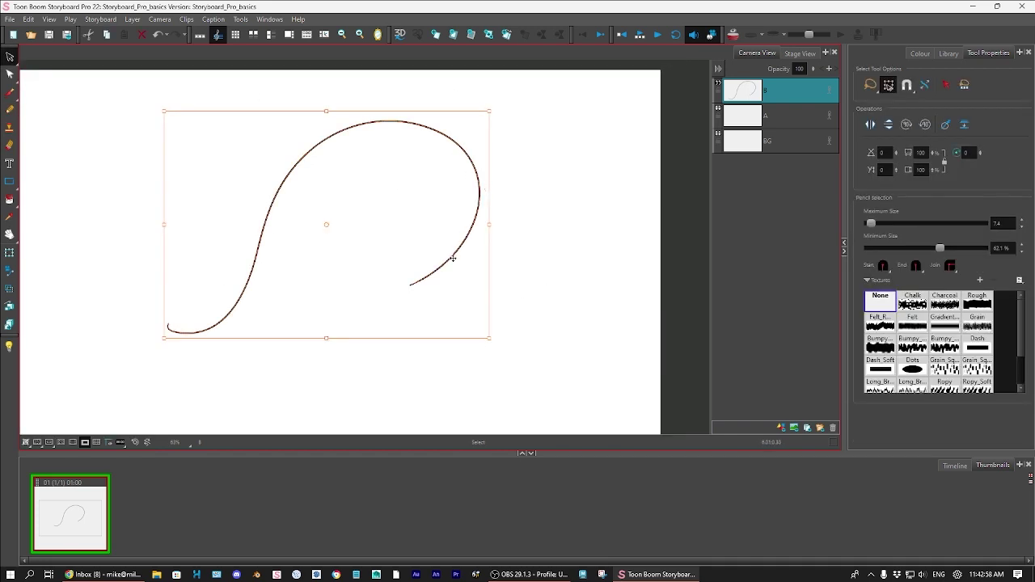
{"action": "left_click_drag", "start_coordinate": [875, 226], "coordinate": [897, 228]}
{"action": "left_click", "coordinate": [619, 346]}
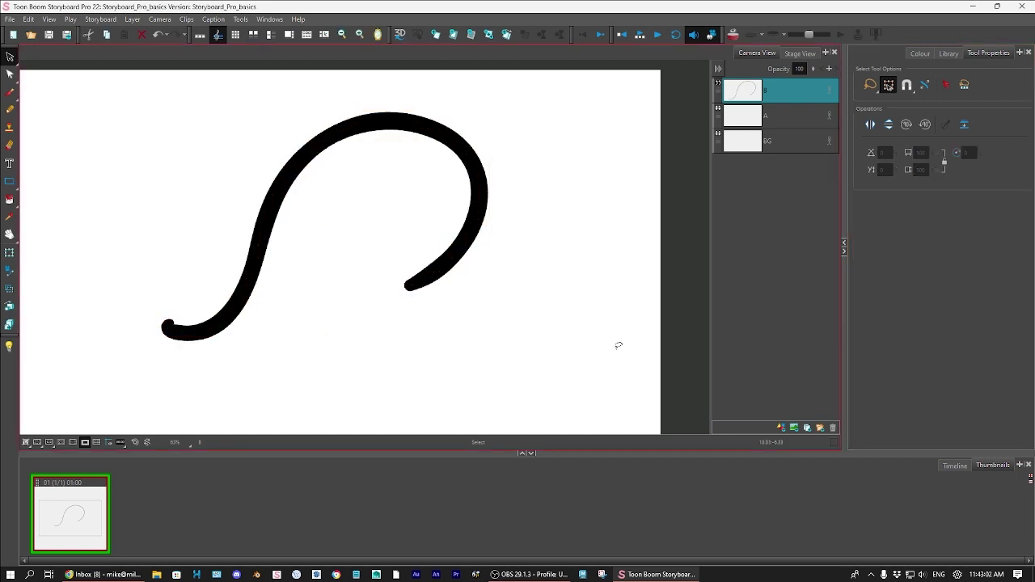
{"action": "left_click", "coordinate": [411, 284]}
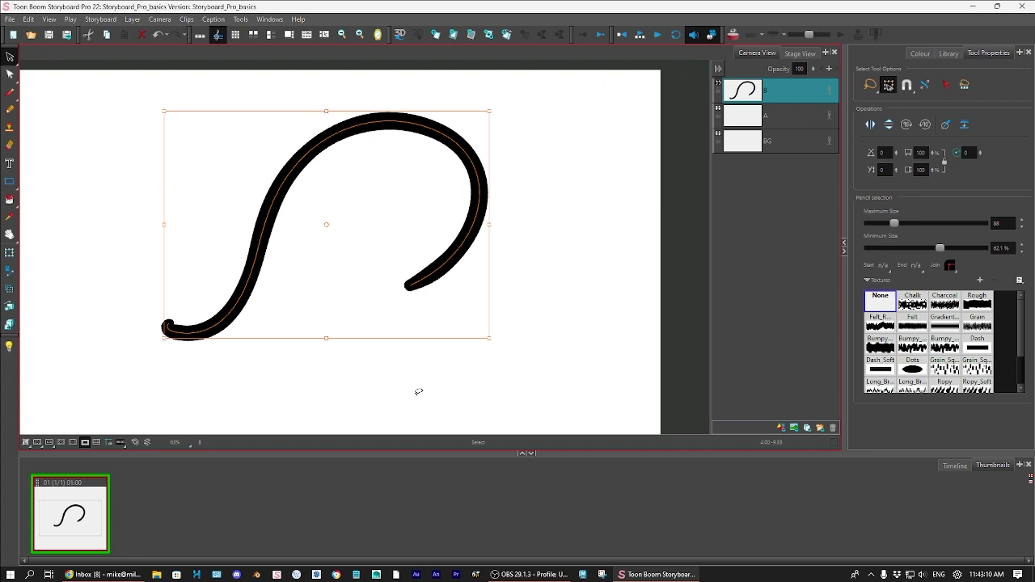
Cut the curve into two pieces, then lasso both strokes and delete them
{"action": "left_click_drag", "start_coordinate": [9, 56], "coordinate": [52, 81]}
{"action": "mouse_move", "coordinate": [242, 129]}
{"action": "left_mouse_down"}
{"action": "mouse_move", "coordinate": [331, 262]}
{"action": "mouse_move", "coordinate": [119, 337]}
{"action": "mouse_move", "coordinate": [246, 129]}
{"action": "left_mouse_up"}
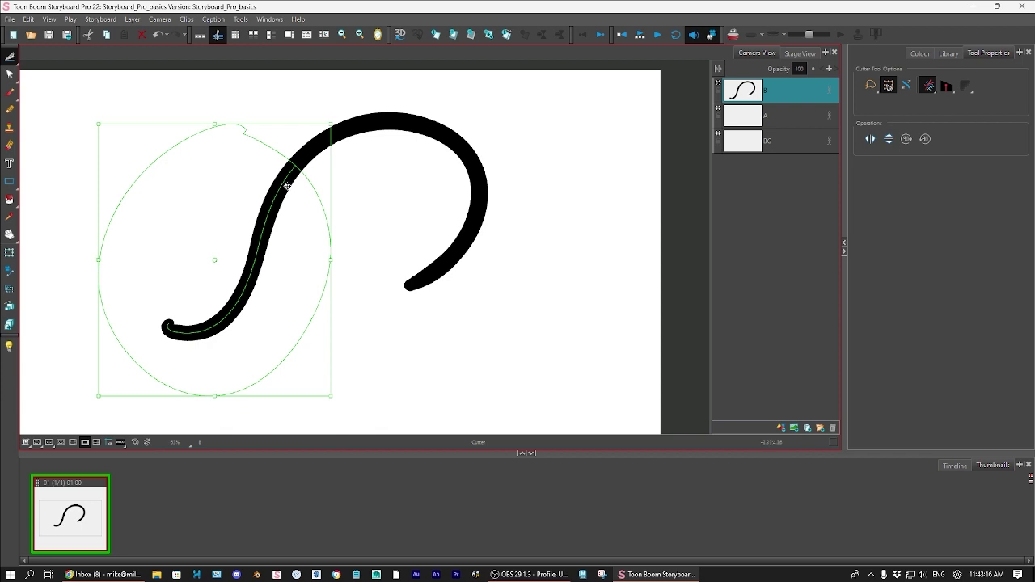
{"action": "left_click_drag", "start_coordinate": [288, 186], "coordinate": [225, 194]}
{"action": "left_click", "coordinate": [338, 313]}
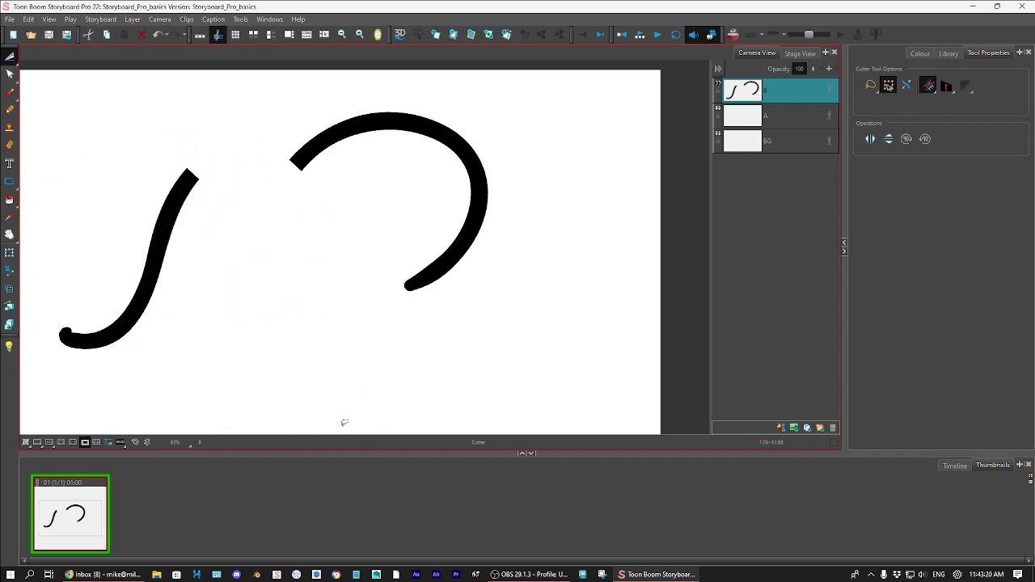
{"action": "mouse_move", "coordinate": [505, 301]}
{"action": "left_mouse_down"}
{"action": "mouse_move", "coordinate": [269, 55]}
{"action": "mouse_move", "coordinate": [579, 322]}
{"action": "left_mouse_up"}
{"action": "key", "text": "Delete"}
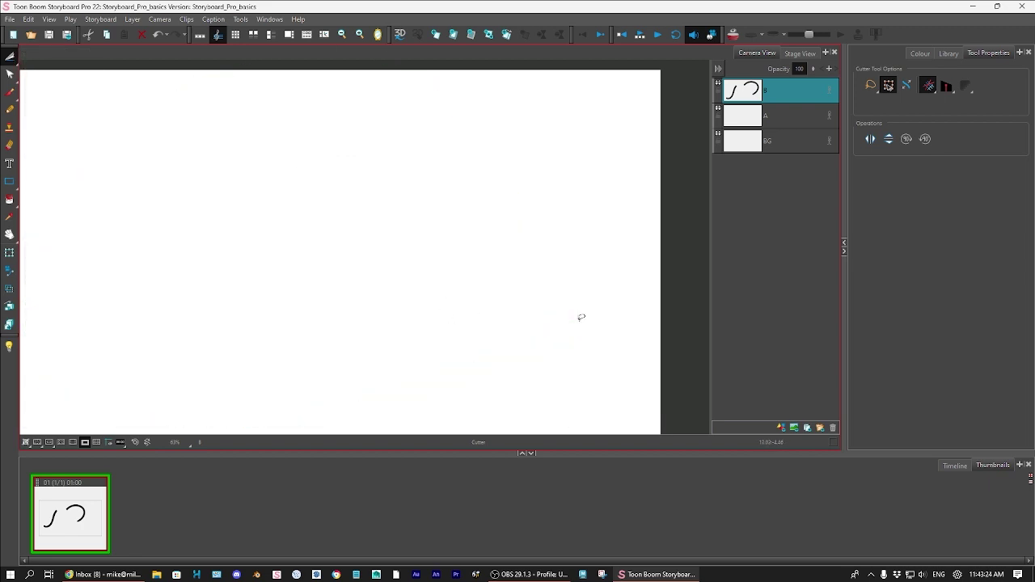
Brush the arched top of the head and dot a pupil into the left eye
{"action": "scroll", "coordinate": [376, 257], "scroll_direction": "down", "scroll_amount": 2}
{"action": "scroll", "coordinate": [376, 256], "scroll_direction": "down", "scroll_amount": 2}
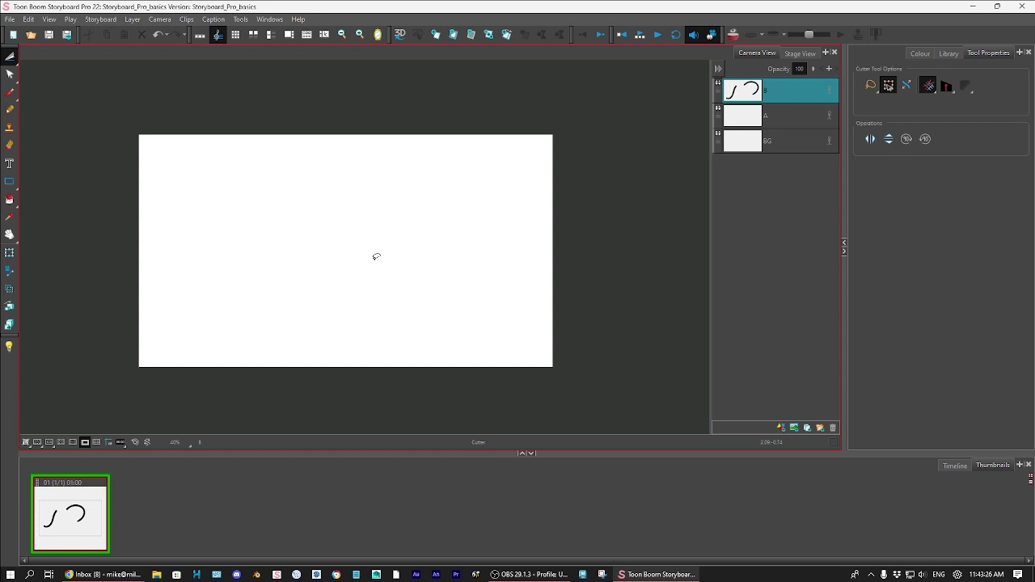
{"action": "left_click_drag", "start_coordinate": [424, 298], "coordinate": [448, 291]}
{"action": "left_click", "coordinate": [10, 164]}
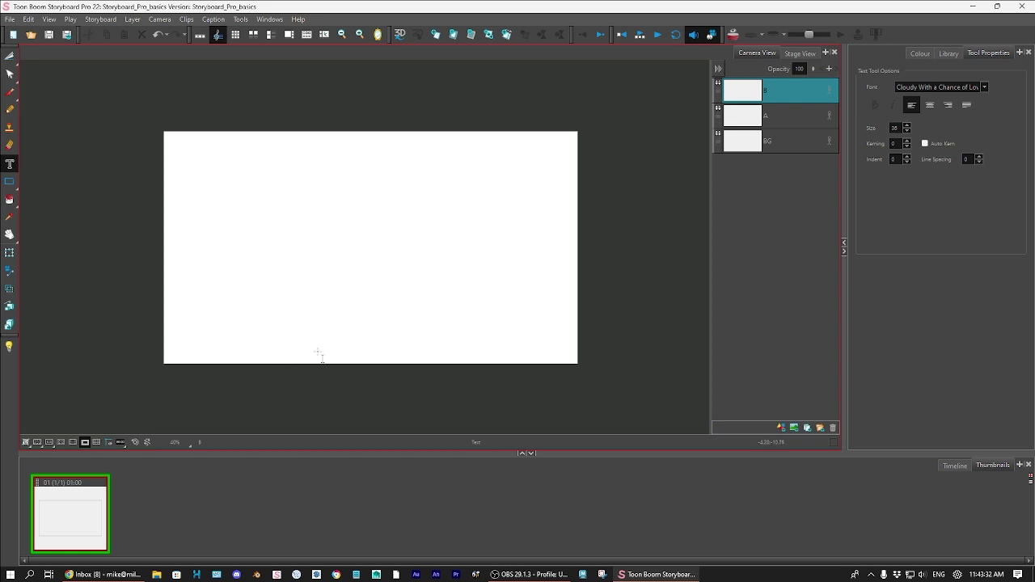
{"action": "key", "text": "alt+b"}
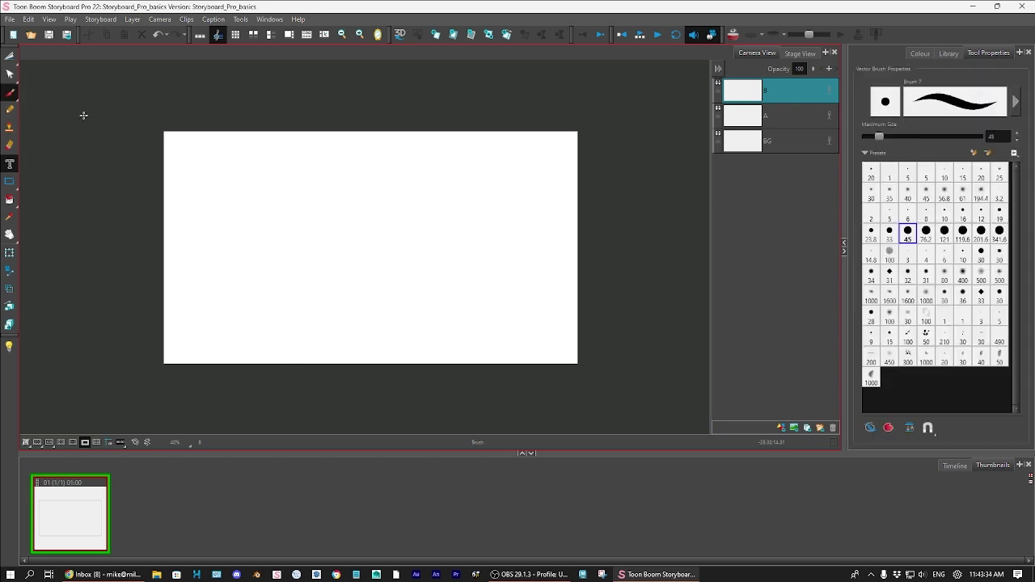
{"action": "mouse_move", "coordinate": [286, 229]}
{"action": "left_mouse_down"}
{"action": "mouse_move", "coordinate": [384, 169]}
{"action": "mouse_move", "coordinate": [473, 287]}
{"action": "left_mouse_up"}
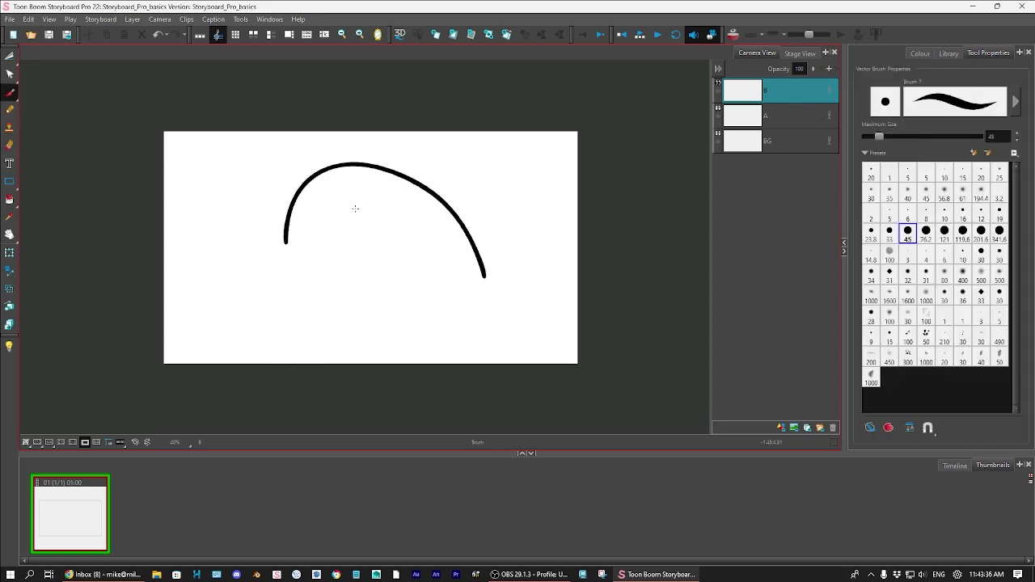
{"action": "mouse_move", "coordinate": [374, 196]}
{"action": "left_mouse_down"}
{"action": "mouse_move", "coordinate": [361, 209]}
{"action": "mouse_move", "coordinate": [378, 194]}
{"action": "mouse_move", "coordinate": [369, 217]}
{"action": "mouse_move", "coordinate": [380, 194]}
{"action": "mouse_move", "coordinate": [400, 206]}
{"action": "mouse_move", "coordinate": [381, 215]}
{"action": "mouse_move", "coordinate": [404, 191]}
{"action": "mouse_move", "coordinate": [398, 240]}
{"action": "mouse_move", "coordinate": [346, 217]}
{"action": "left_mouse_up"}
{"action": "key", "text": "ctrl+z"}
{"action": "left_click", "coordinate": [370, 204]}
Close the head outline along the bottom and add spiky hair tufts on the upper left
{"action": "mouse_move", "coordinate": [286, 243]}
{"action": "left_mouse_down"}
{"action": "mouse_move", "coordinate": [347, 288]}
{"action": "mouse_move", "coordinate": [440, 297]}
{"action": "mouse_move", "coordinate": [486, 277]}
{"action": "left_mouse_up"}
{"action": "mouse_move", "coordinate": [345, 151]}
{"action": "left_mouse_down"}
{"action": "mouse_move", "coordinate": [333, 144]}
{"action": "mouse_move", "coordinate": [288, 170]}
{"action": "mouse_move", "coordinate": [275, 194]}
{"action": "mouse_move", "coordinate": [293, 202]}
{"action": "mouse_move", "coordinate": [293, 234]}
{"action": "mouse_move", "coordinate": [294, 225]}
{"action": "left_mouse_up"}
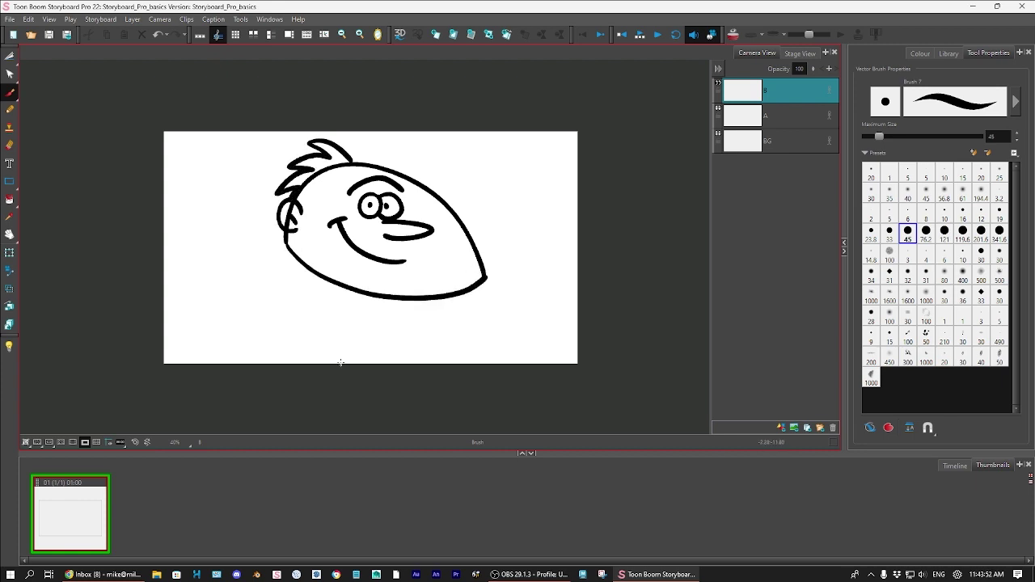
{"action": "left_click_drag", "start_coordinate": [327, 165], "coordinate": [297, 212]}
{"action": "left_click", "coordinate": [10, 163]}
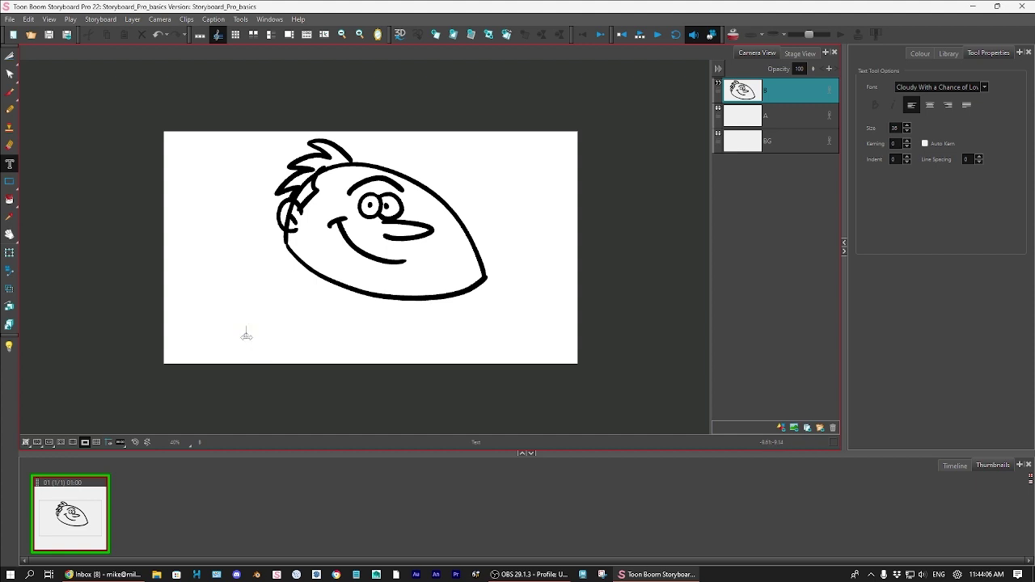
Type the caption 'Super cool guy' in a text box below the head and commit it
{"action": "left_click", "coordinate": [247, 336]}
{"action": "type", "text": "Super co"}
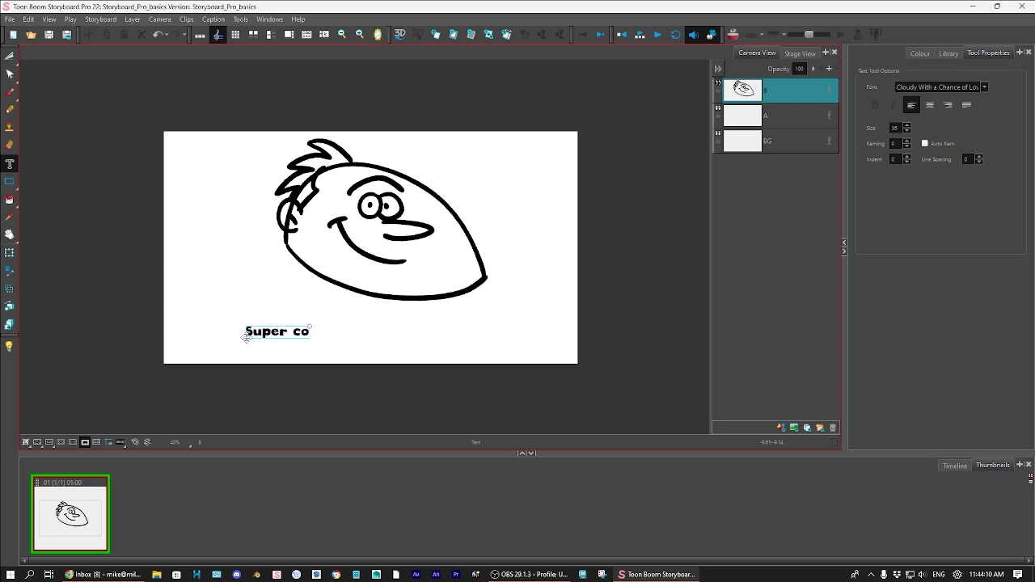
{"action": "type", "text": "ol guy"}
{"action": "key", "text": "Escape"}
{"action": "left_click", "coordinate": [15, 165]}
Add a wide text box above the caption filled with random letters
{"action": "left_click_drag", "start_coordinate": [293, 308], "coordinate": [511, 308]}
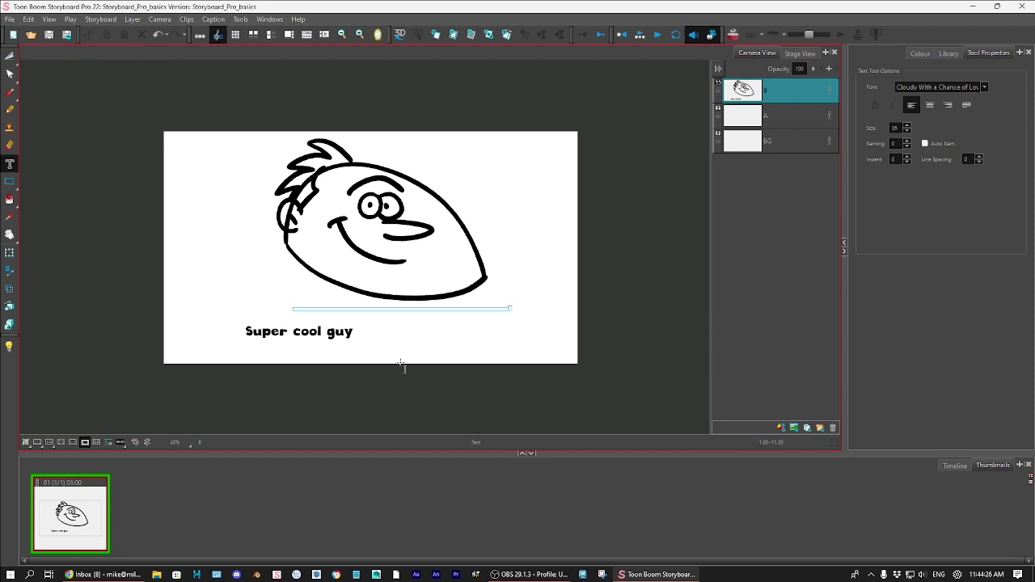
{"action": "type", "text": "dmcmpfrpkf"}
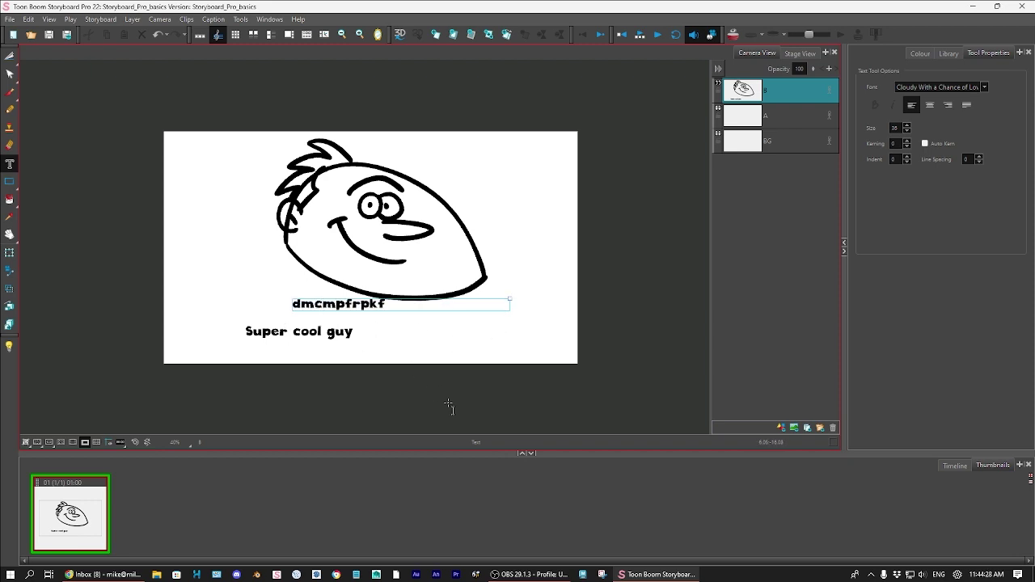
{"action": "type", "text": "proekprevporpvopoppvdfppvf"}
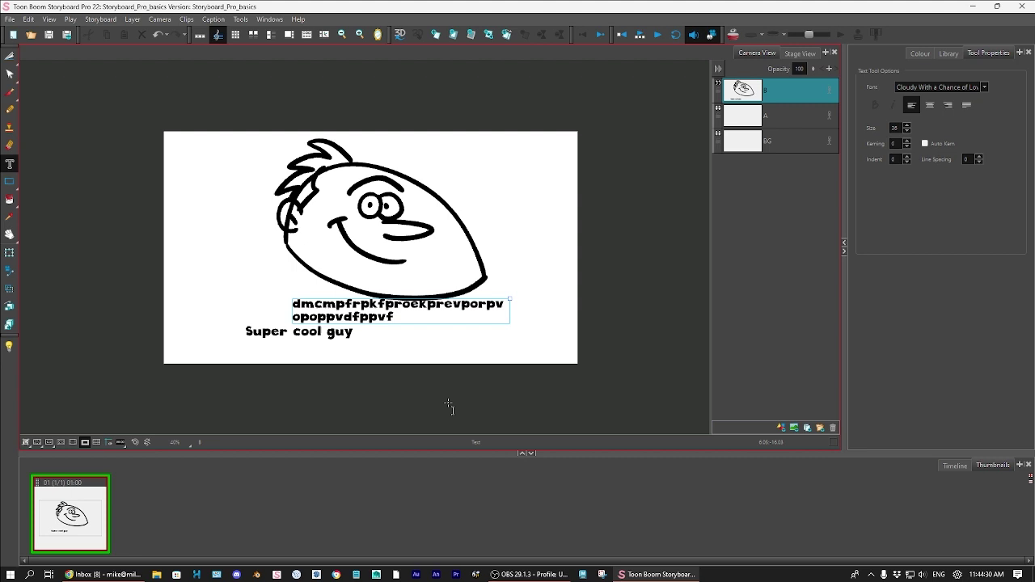
{"action": "key", "text": "Escape"}
Insert 'fdfdkodfv' into the caption's last word and widen its box to one line
{"action": "left_click", "coordinate": [349, 333]}
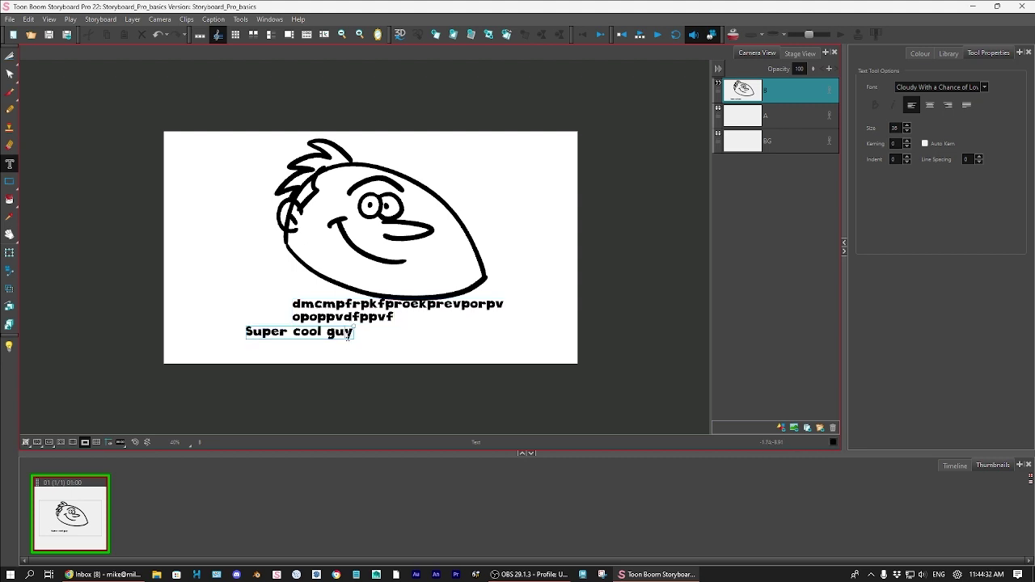
{"action": "type", "text": "fdfdkodfv"}
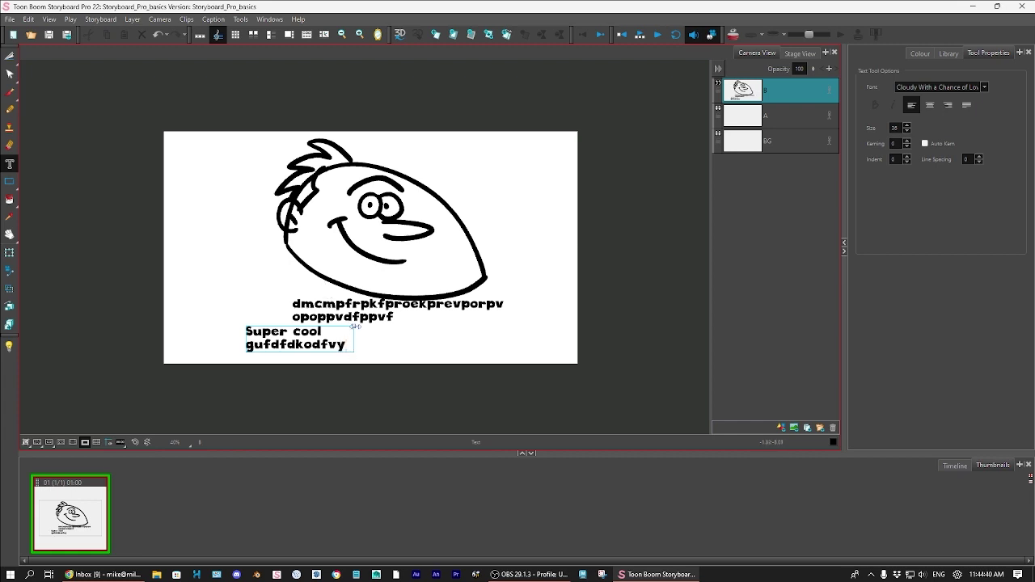
{"action": "left_click_drag", "start_coordinate": [356, 327], "coordinate": [569, 305]}
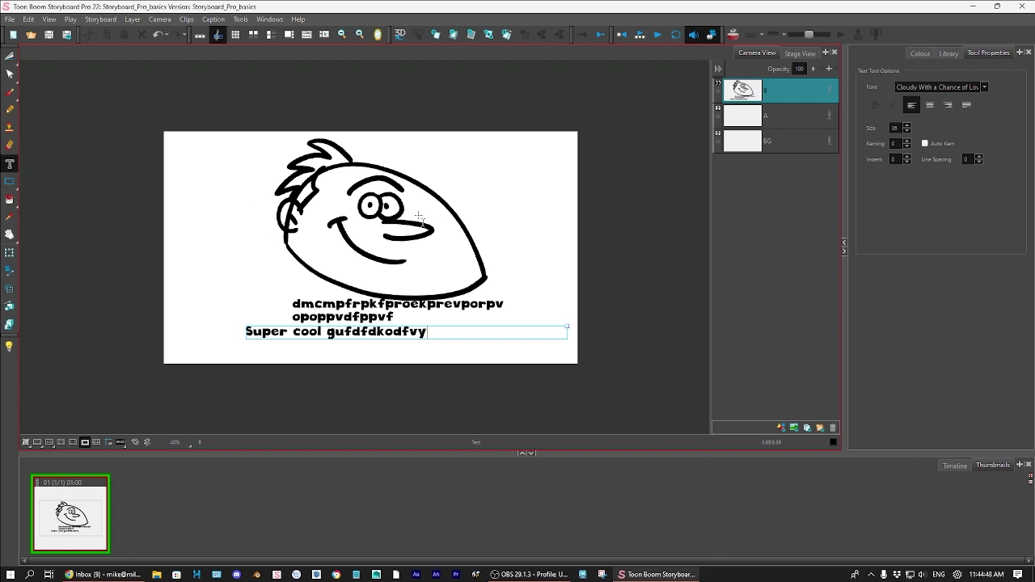
{"action": "left_click", "coordinate": [10, 92]}
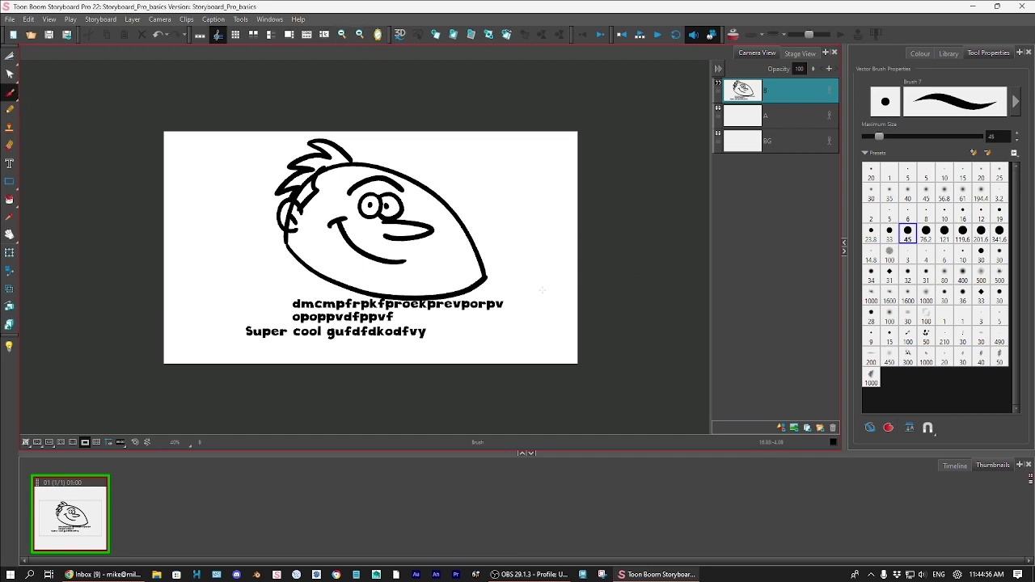
{"action": "mouse_move", "coordinate": [513, 282]}
{"action": "left_mouse_down"}
{"action": "mouse_move", "coordinate": [578, 282]}
{"action": "mouse_move", "coordinate": [583, 246]}
{"action": "mouse_move", "coordinate": [574, 282]}
{"action": "mouse_move", "coordinate": [429, 296]}
{"action": "mouse_move", "coordinate": [584, 303]}
{"action": "mouse_move", "coordinate": [510, 301]}
{"action": "mouse_move", "coordinate": [504, 254]}
{"action": "mouse_move", "coordinate": [513, 254]}
{"action": "left_mouse_up"}
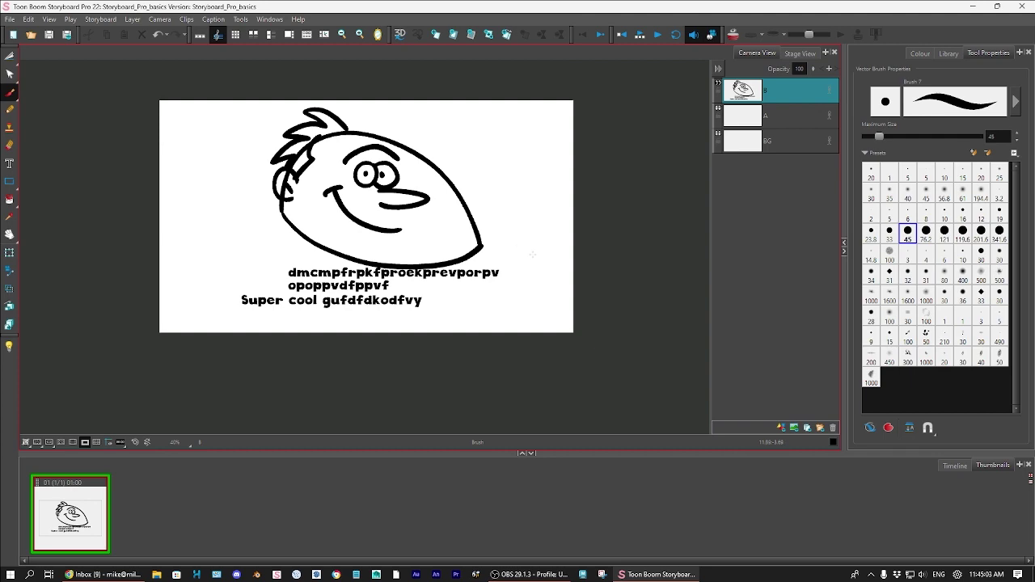
{"action": "key", "text": "c"}
{"action": "key", "text": "c"}
{"action": "key", "text": "c"}
{"action": "key", "text": "c"}
{"action": "key", "text": "c"}
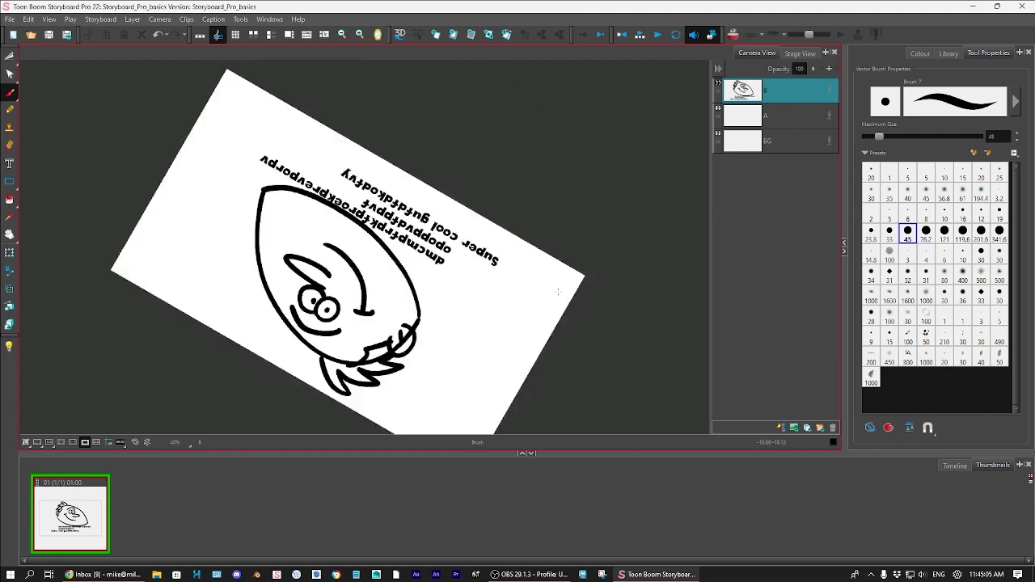
{"action": "key", "text": "c"}
{"action": "key", "text": "c"}
{"action": "key", "text": "c"}
{"action": "key", "text": "c"}
{"action": "key", "text": "c"}
{"action": "key", "text": "c"}
{"action": "key", "text": "c"}
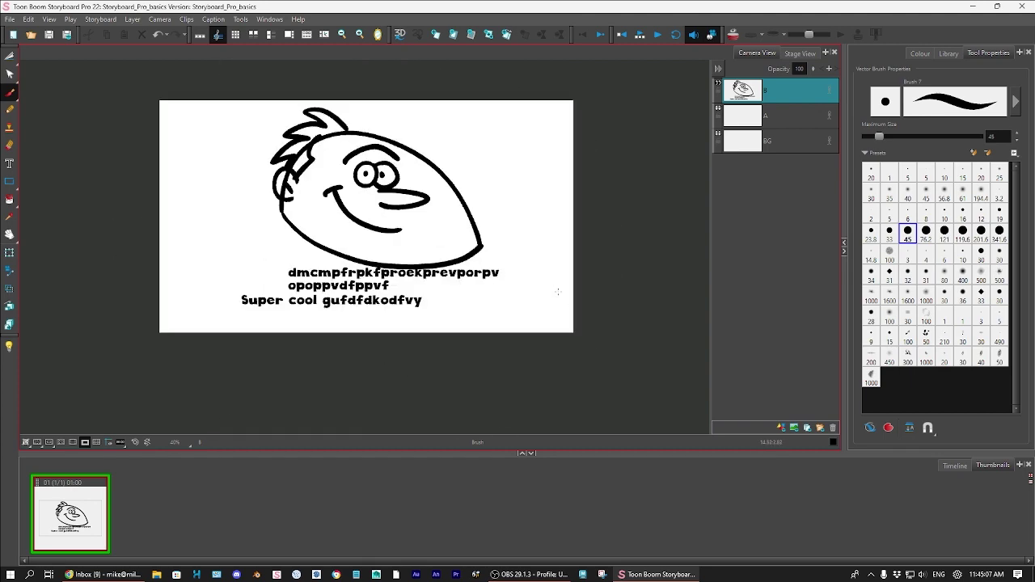
{"action": "key", "text": "c"}
{"action": "key", "text": "c"}
{"action": "key", "text": "c"}
{"action": "key", "text": "c"}
{"action": "key", "text": "c"}
{"action": "key", "text": "c"}
{"action": "key", "text": "c"}
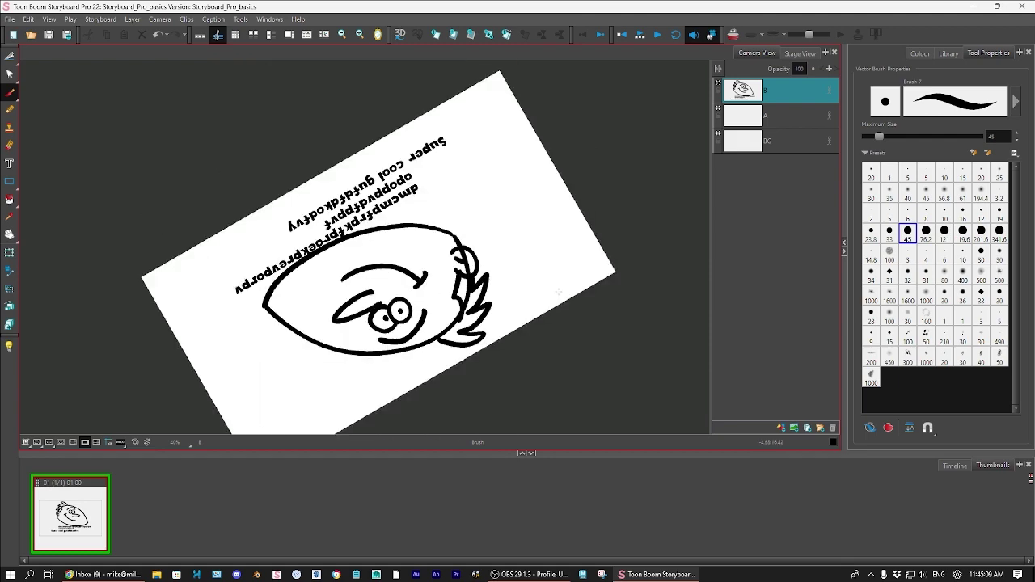
{"action": "key", "text": "c"}
{"action": "key", "text": "c"}
{"action": "key", "text": "c"}
{"action": "key", "text": "c"}
{"action": "key", "text": "c"}
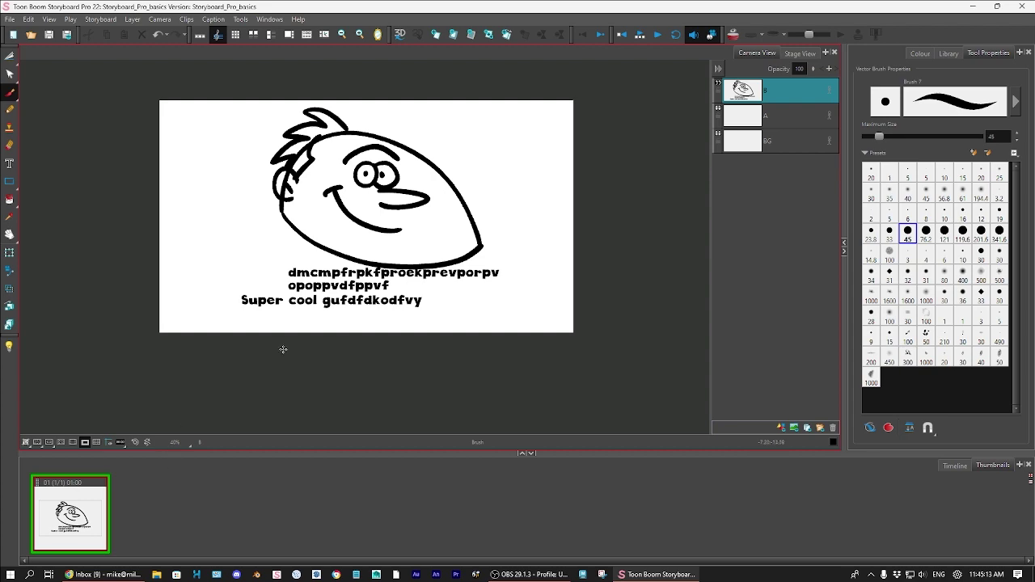
{"action": "scroll", "coordinate": [387, 309], "scroll_direction": "up", "scroll_amount": 6}
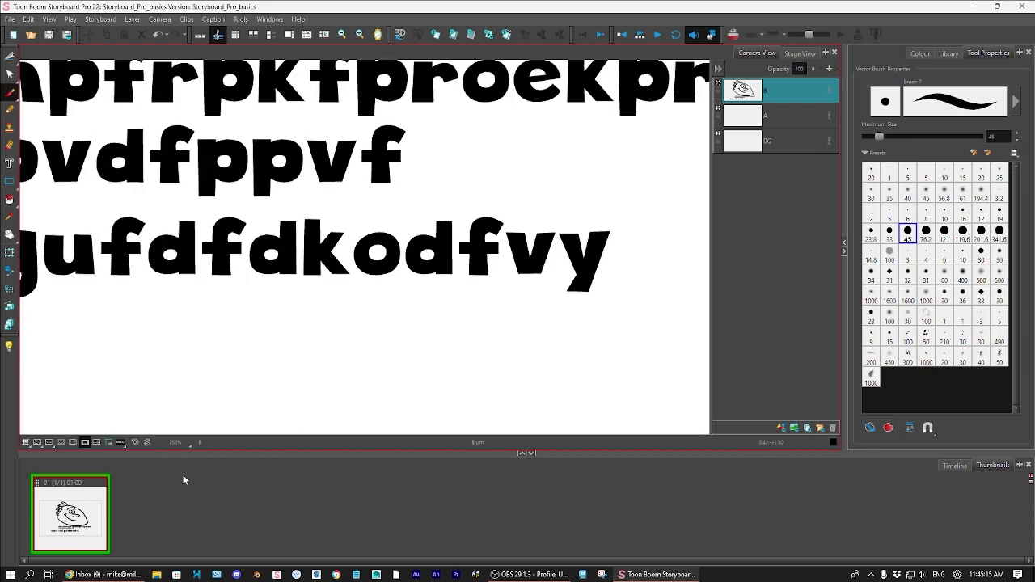
{"action": "left_click", "coordinate": [136, 443]}
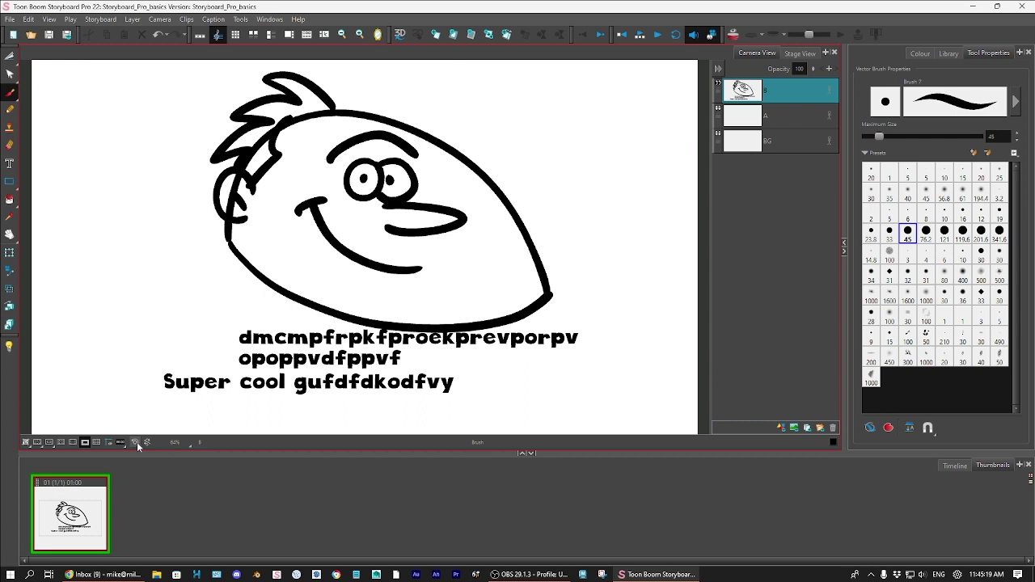
{"action": "scroll", "coordinate": [122, 376], "scroll_direction": "down", "scroll_amount": 1}
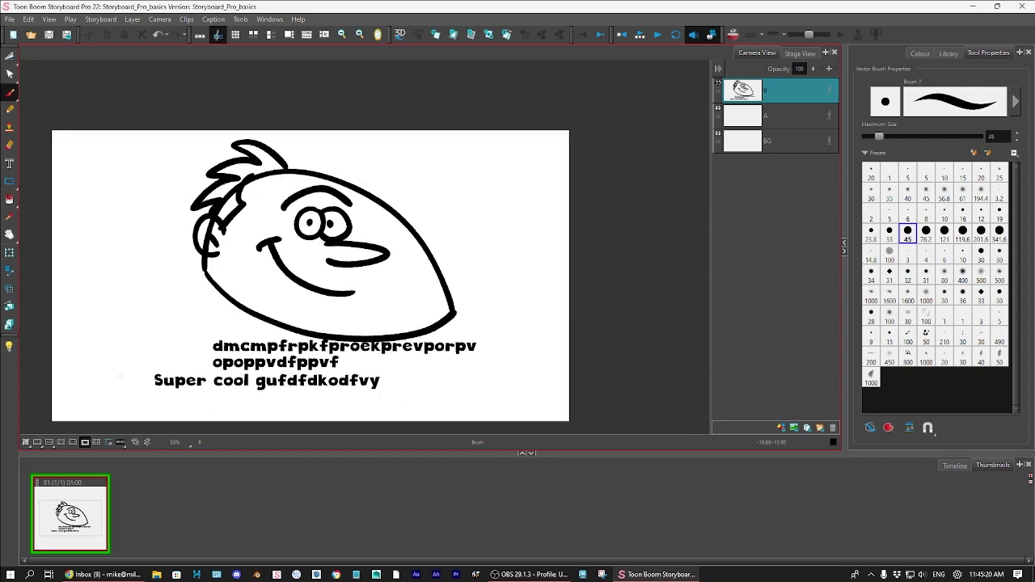
{"action": "left_click", "coordinate": [84, 443]}
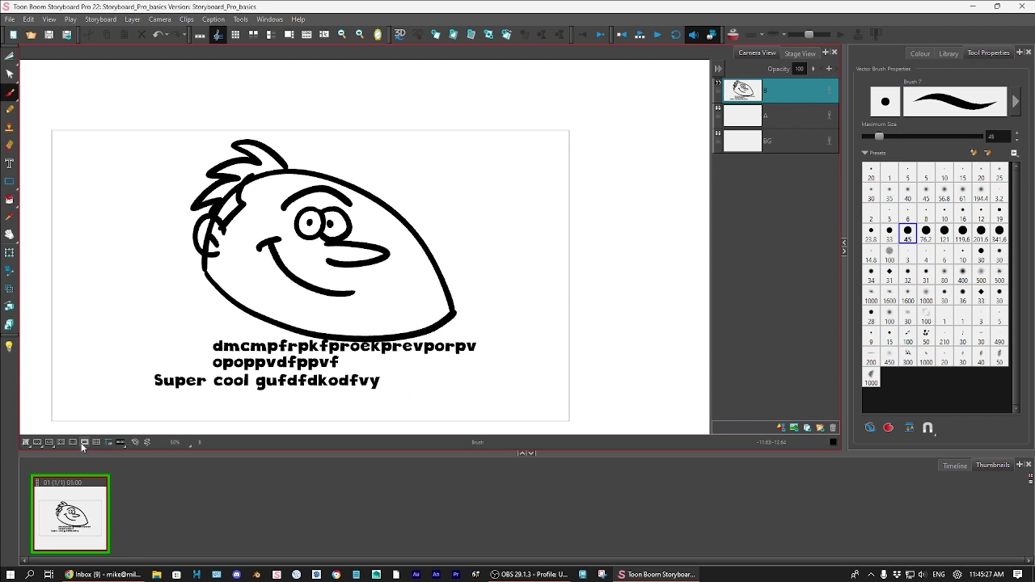
{"action": "left_click", "coordinate": [83, 446]}
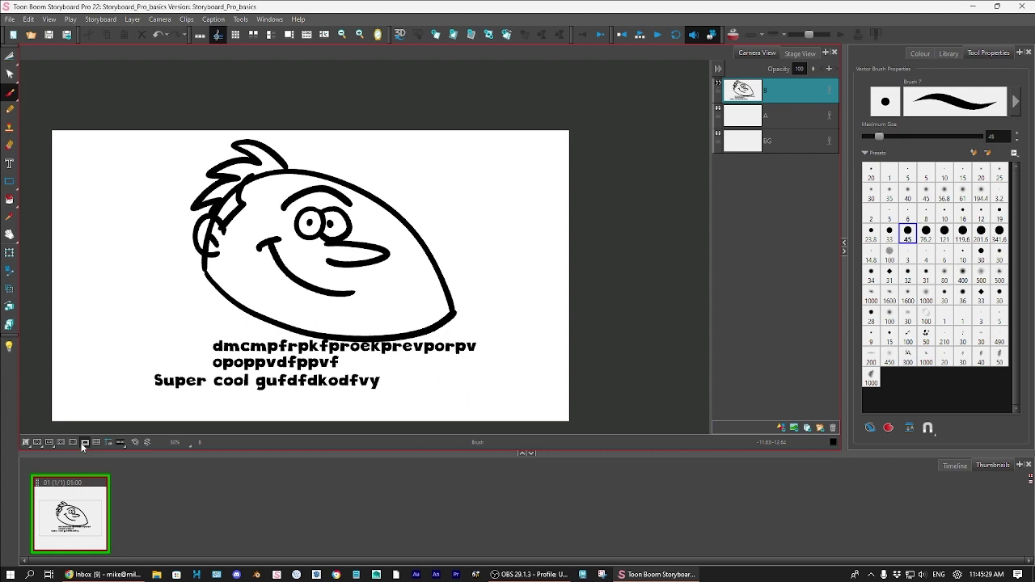
{"action": "scroll", "coordinate": [201, 230], "scroll_direction": "down", "scroll_amount": 1}
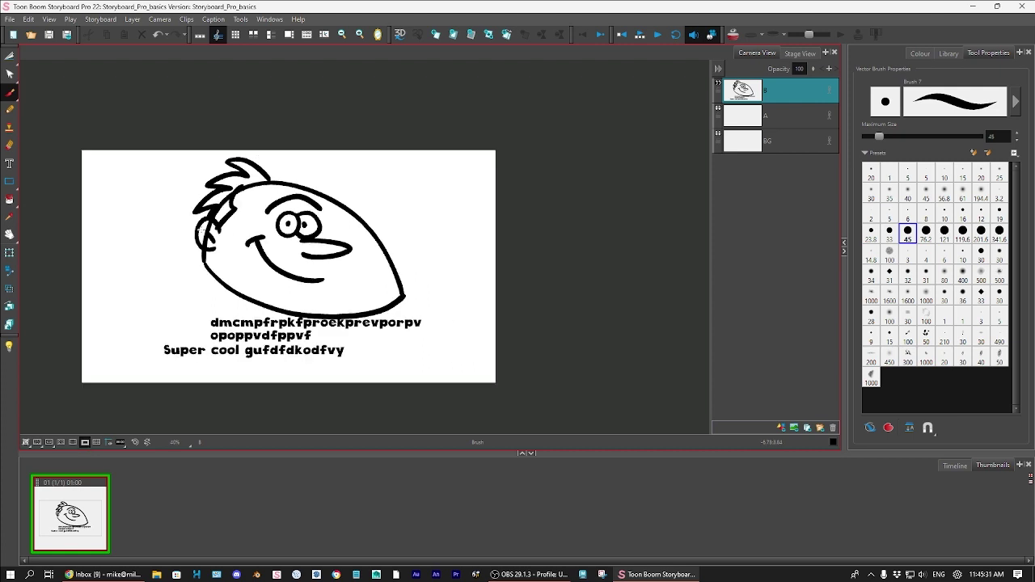
{"action": "left_click_drag", "start_coordinate": [285, 258], "coordinate": [401, 197]}
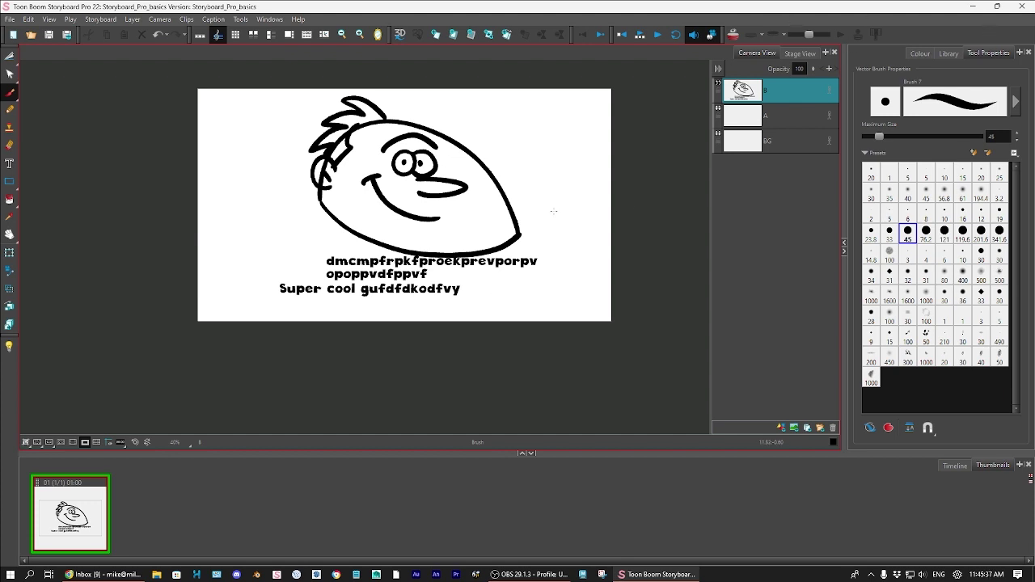
Add a blank second panel with P, then show the Storyboard menu's New submenu
{"action": "left_click", "coordinate": [70, 513]}
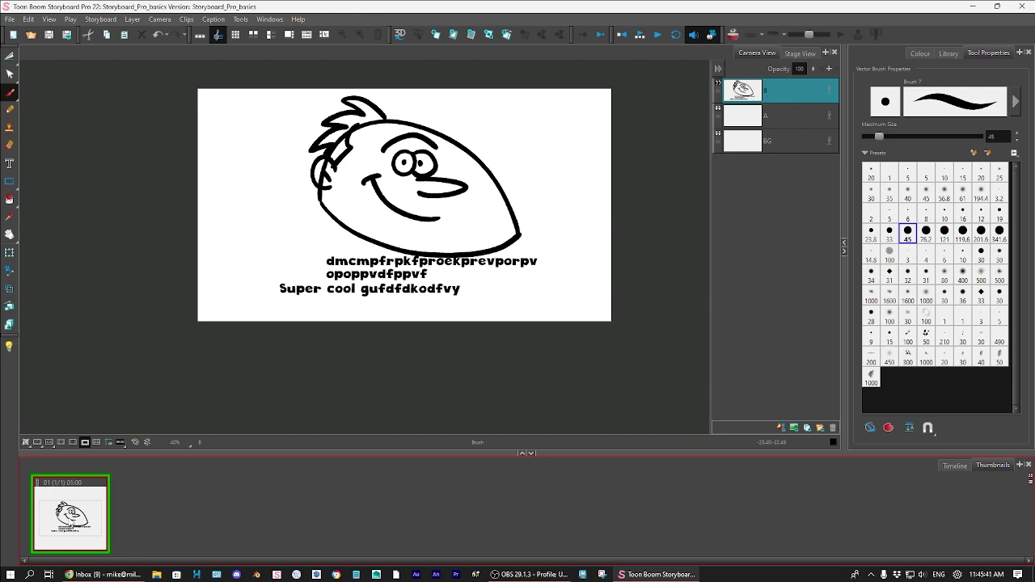
{"action": "key", "text": "p"}
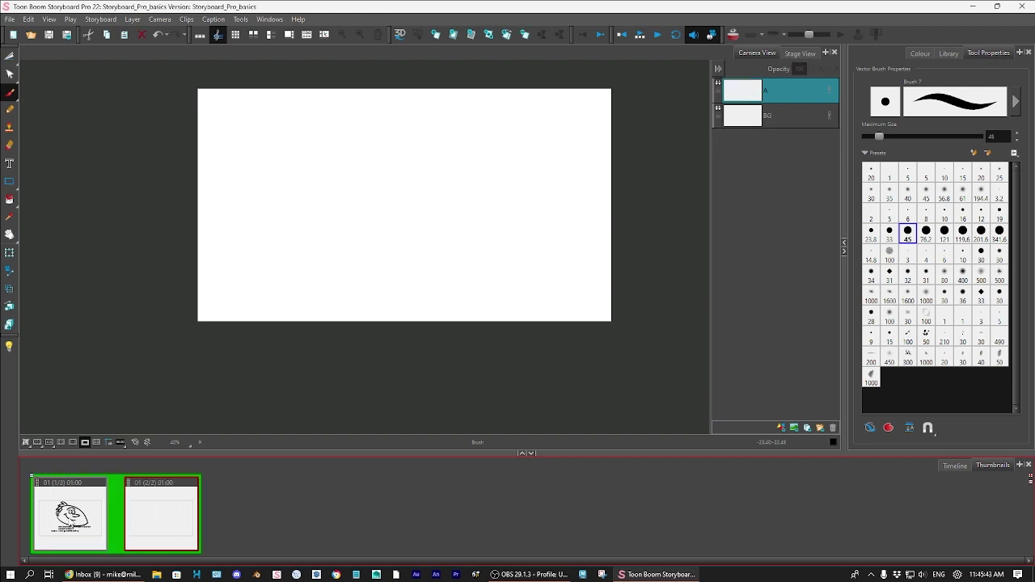
{"action": "left_click", "coordinate": [101, 20]}
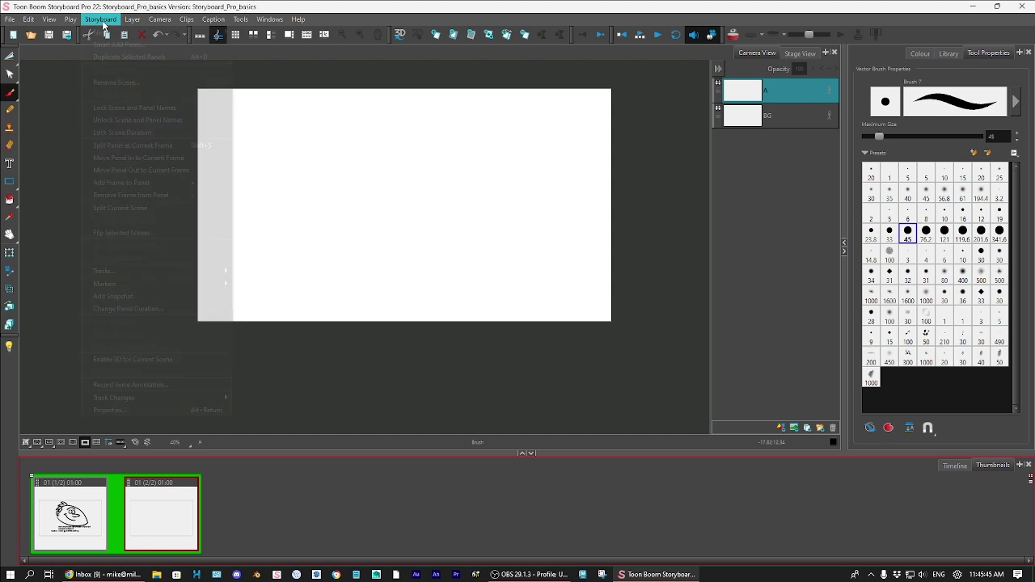
{"action": "mouse_move", "coordinate": [179, 32]}
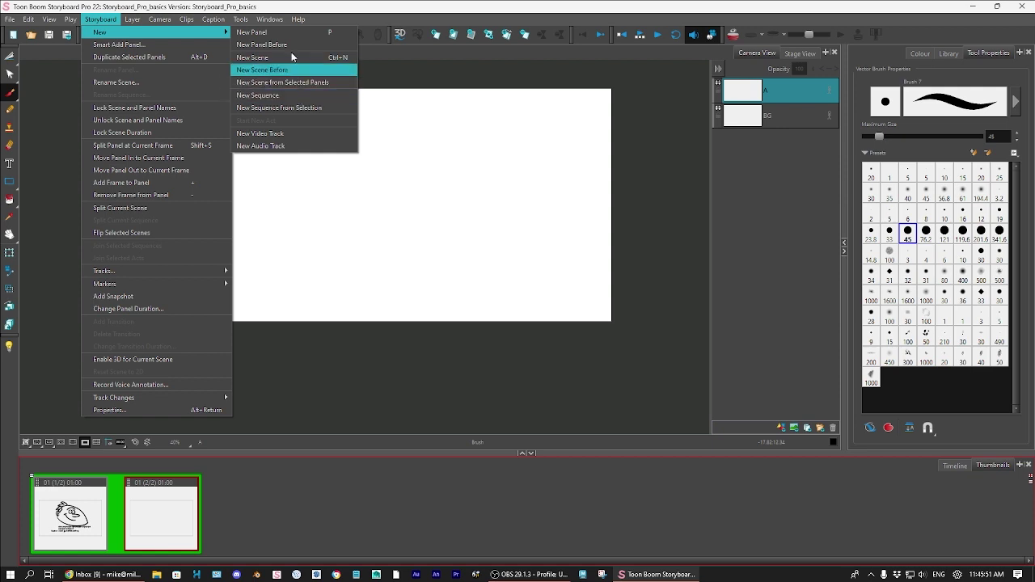
{"action": "mouse_move", "coordinate": [269, 19]}
{"action": "mouse_move", "coordinate": [101, 18]}
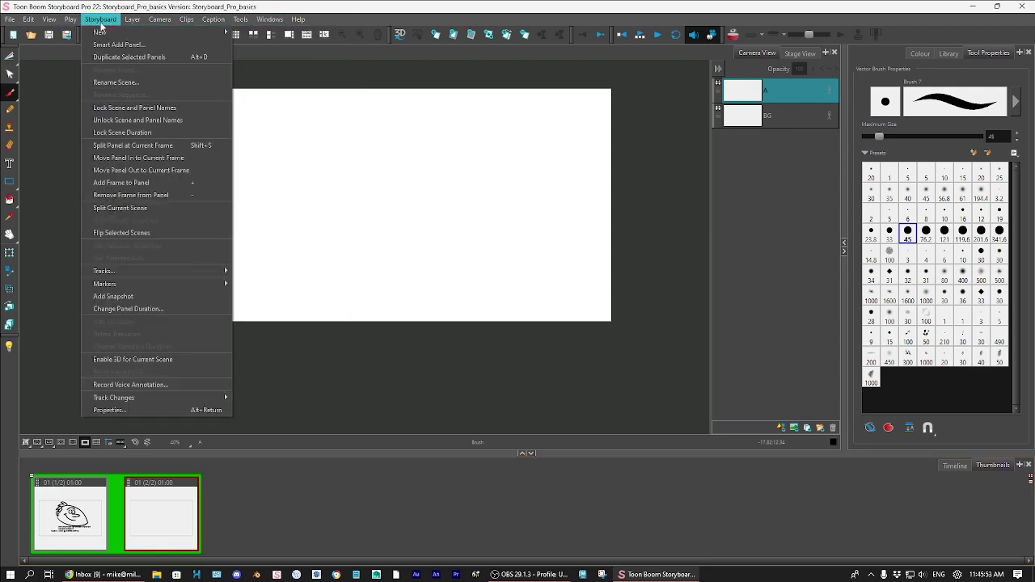
{"action": "mouse_move", "coordinate": [142, 36]}
{"action": "mouse_move", "coordinate": [110, 37]}
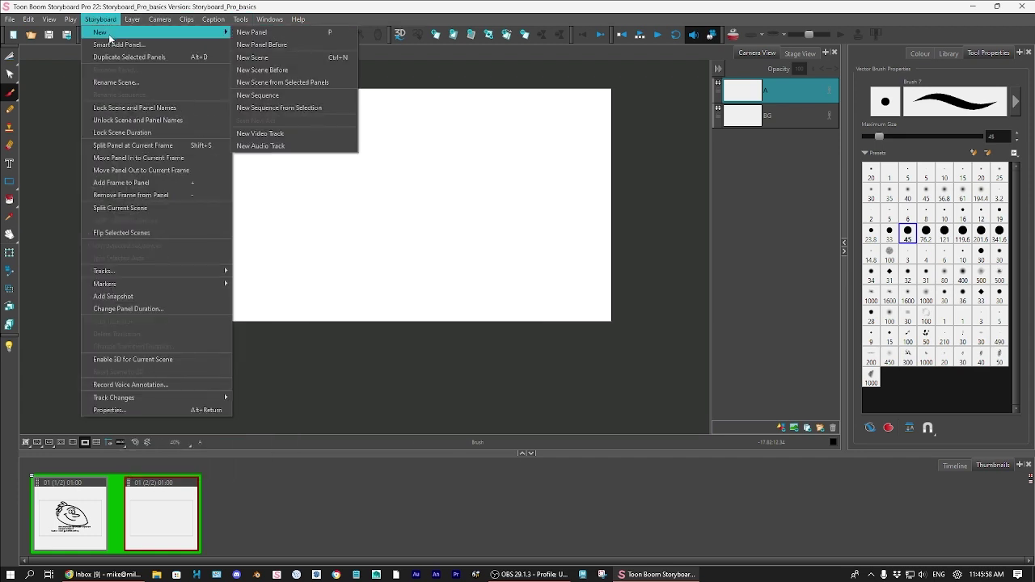
Add new panels, then delete the extras so only the head panel and one blank panel remain
{"action": "left_click", "coordinate": [330, 36]}
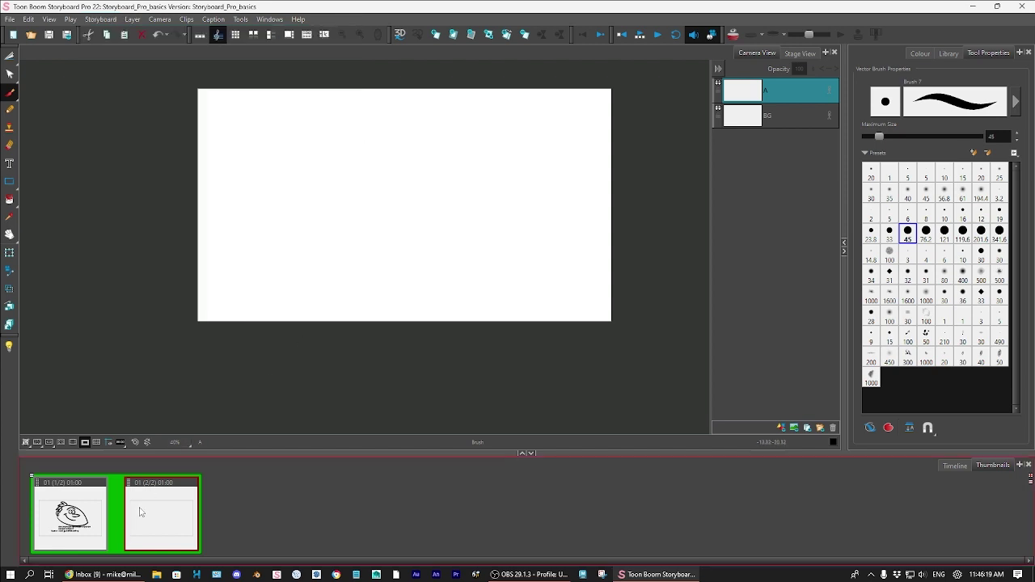
{"action": "key", "text": "p"}
{"action": "key", "text": "p"}
{"action": "key", "text": "p"}
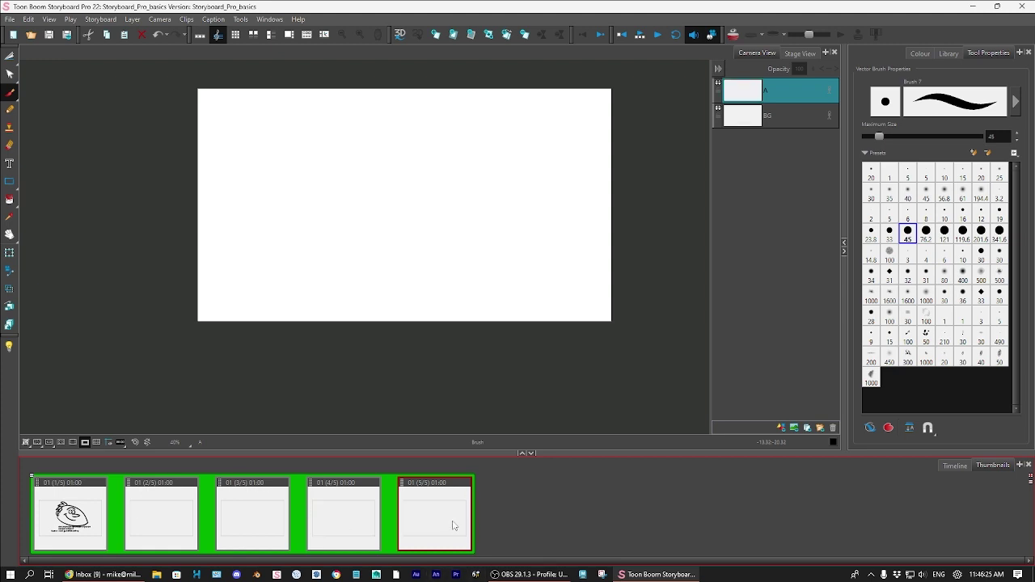
{"action": "key", "text": "Delete"}
{"action": "key", "text": "Delete"}
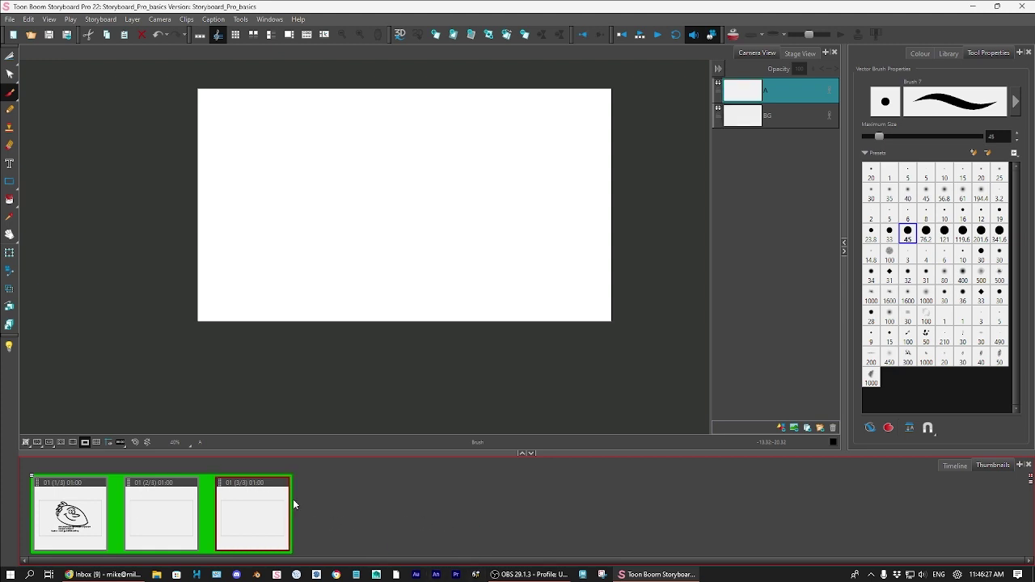
{"action": "key", "text": "Delete"}
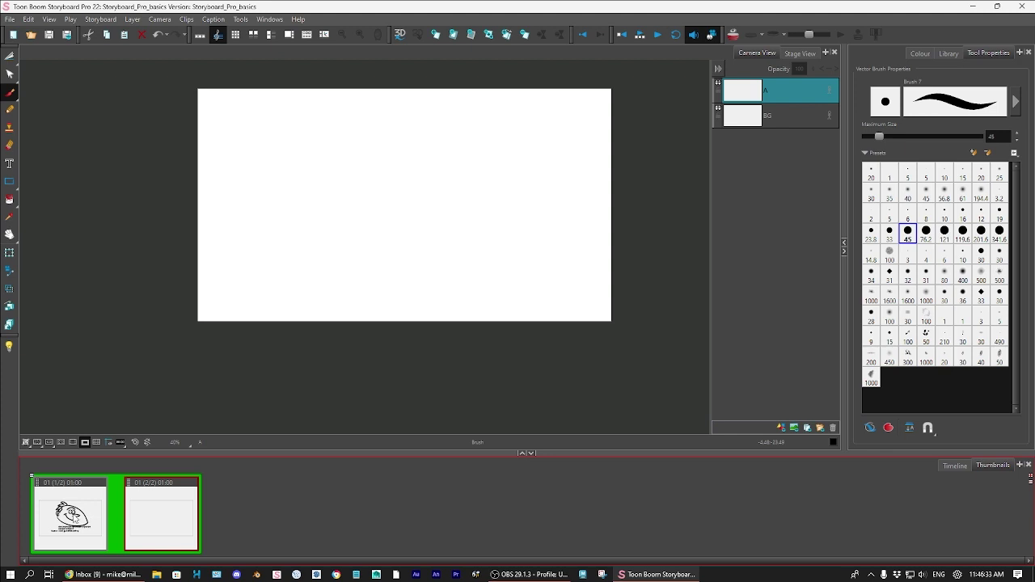
{"action": "left_click", "coordinate": [77, 520]}
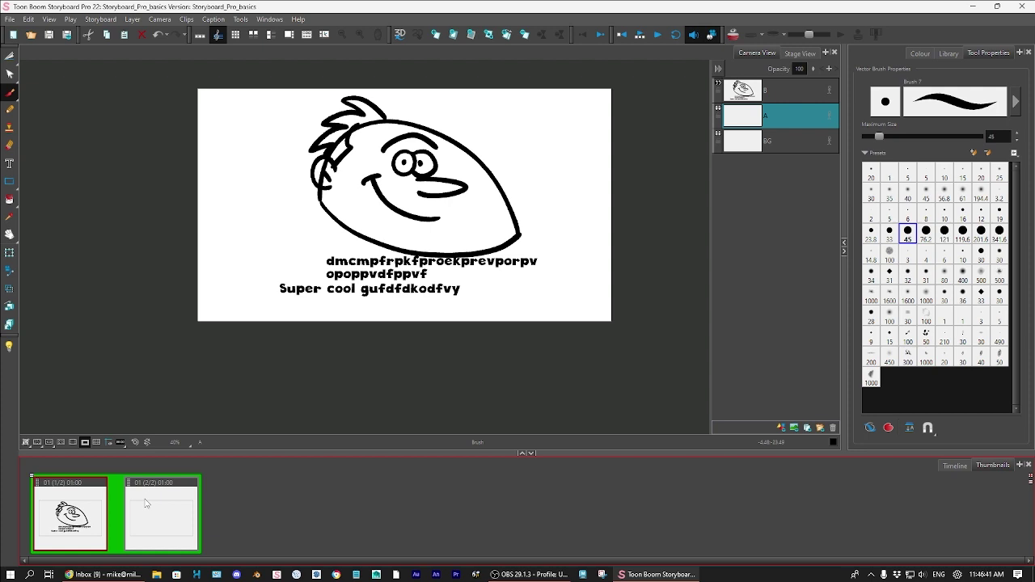
{"action": "left_click", "coordinate": [133, 509]}
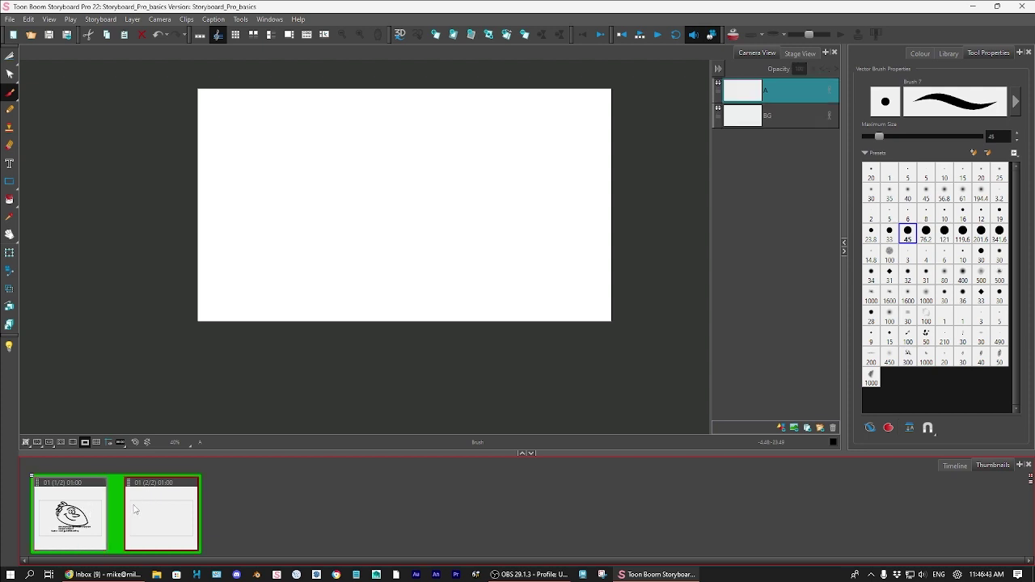
Turn on Onion Skin so panel 1's drawing shows faintly behind panel 2
{"action": "left_click", "coordinate": [732, 36]}
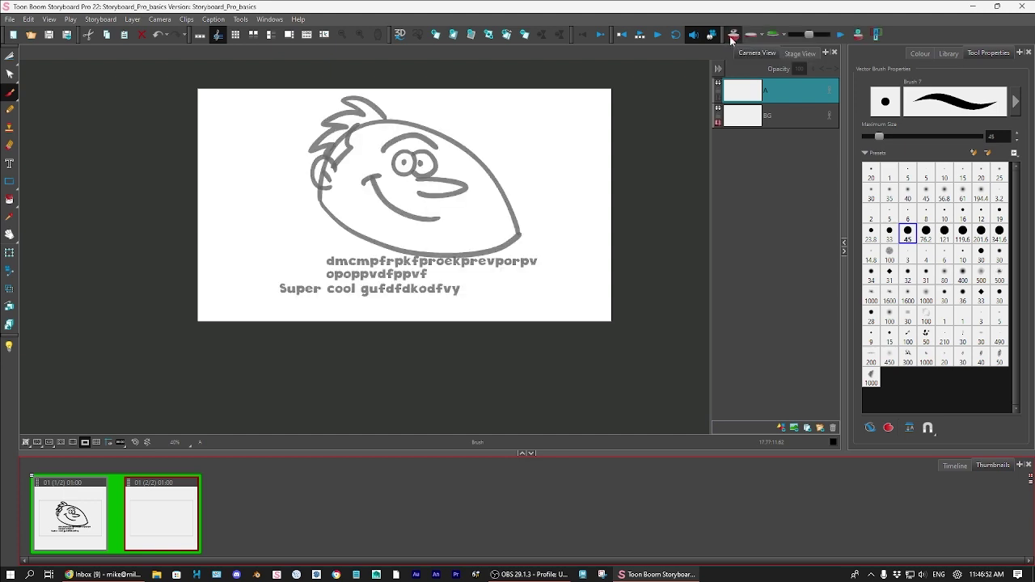
{"action": "left_click", "coordinate": [87, 531]}
{"action": "left_click", "coordinate": [160, 520]}
{"action": "left_click", "coordinate": [737, 38]}
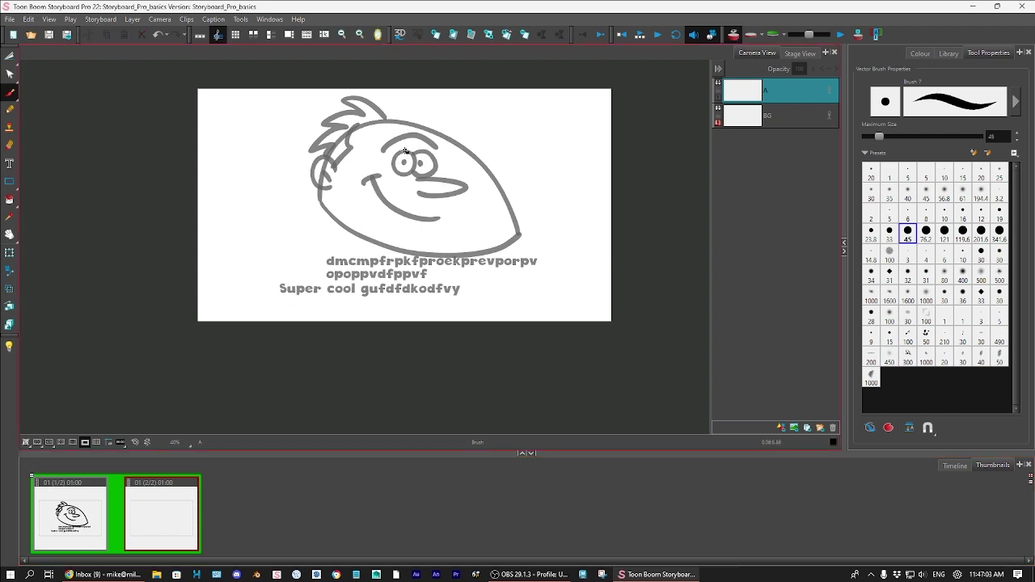
Trace the eye, nose, ear, hair and head outline in black, redoing the bad hair stroke
{"action": "mouse_move", "coordinate": [407, 151]}
{"action": "left_mouse_down"}
{"action": "mouse_move", "coordinate": [386, 161]}
{"action": "mouse_move", "coordinate": [408, 173]}
{"action": "mouse_move", "coordinate": [430, 154]}
{"action": "mouse_move", "coordinate": [423, 177]}
{"action": "mouse_move", "coordinate": [410, 170]}
{"action": "mouse_move", "coordinate": [405, 115]}
{"action": "mouse_move", "coordinate": [443, 139]}
{"action": "left_mouse_up"}
{"action": "mouse_move", "coordinate": [417, 178]}
{"action": "left_mouse_down"}
{"action": "mouse_move", "coordinate": [462, 186]}
{"action": "mouse_move", "coordinate": [422, 196]}
{"action": "mouse_move", "coordinate": [425, 224]}
{"action": "left_mouse_up"}
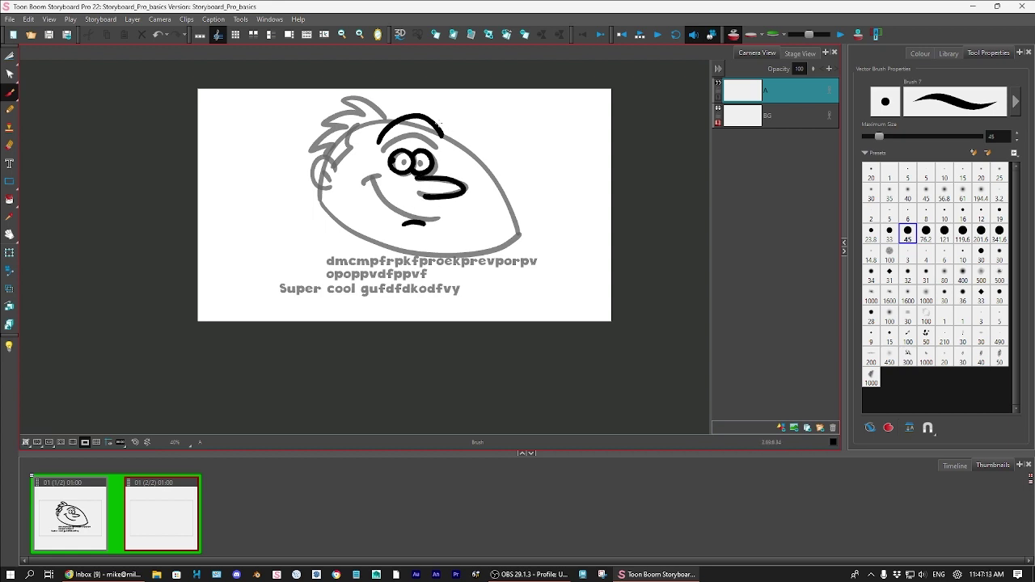
{"action": "mouse_move", "coordinate": [333, 159]}
{"action": "left_mouse_down"}
{"action": "mouse_move", "coordinate": [326, 187]}
{"action": "mouse_move", "coordinate": [351, 127]}
{"action": "mouse_move", "coordinate": [386, 119]}
{"action": "mouse_move", "coordinate": [360, 98]}
{"action": "mouse_move", "coordinate": [332, 101]}
{"action": "mouse_move", "coordinate": [353, 107]}
{"action": "mouse_move", "coordinate": [323, 123]}
{"action": "mouse_move", "coordinate": [339, 127]}
{"action": "mouse_move", "coordinate": [320, 155]}
{"action": "left_mouse_up"}
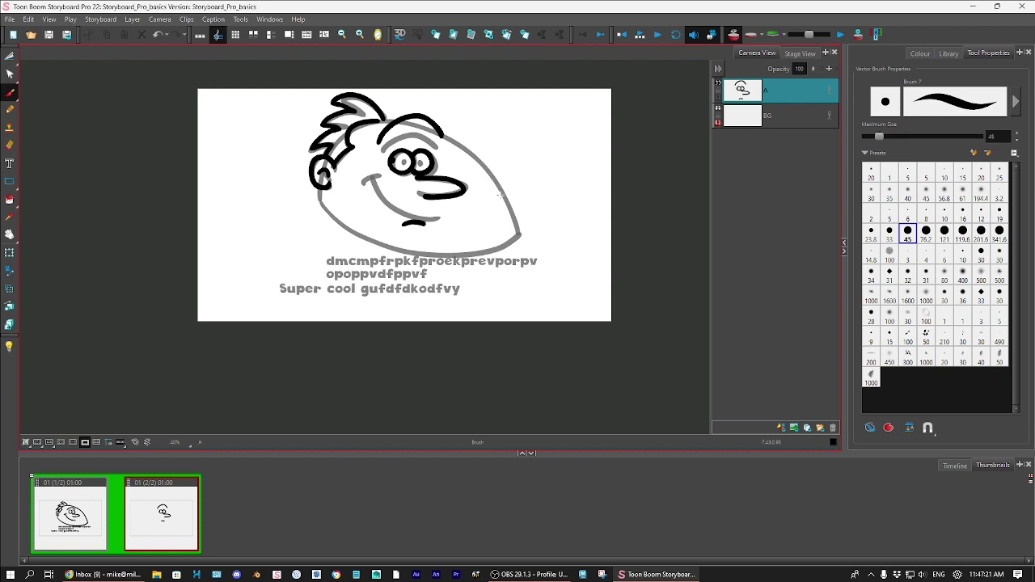
{"action": "key", "text": "ctrl+z"}
{"action": "mouse_move", "coordinate": [383, 120]}
{"action": "left_mouse_down"}
{"action": "mouse_move", "coordinate": [369, 101]}
{"action": "mouse_move", "coordinate": [343, 98]}
{"action": "mouse_move", "coordinate": [346, 116]}
{"action": "mouse_move", "coordinate": [321, 126]}
{"action": "mouse_move", "coordinate": [333, 129]}
{"action": "mouse_move", "coordinate": [312, 148]}
{"action": "mouse_move", "coordinate": [326, 160]}
{"action": "mouse_move", "coordinate": [318, 204]}
{"action": "left_mouse_up"}
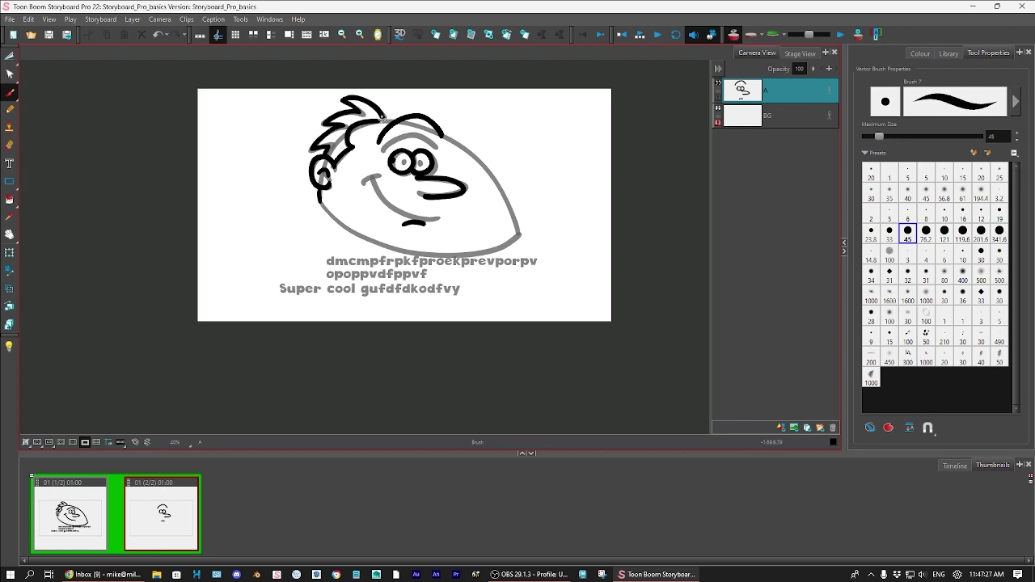
{"action": "mouse_move", "coordinate": [382, 118]}
{"action": "left_mouse_down"}
{"action": "mouse_move", "coordinate": [483, 168]}
{"action": "mouse_move", "coordinate": [517, 236]}
{"action": "mouse_move", "coordinate": [482, 255]}
{"action": "mouse_move", "coordinate": [430, 254]}
{"action": "mouse_move", "coordinate": [388, 244]}
{"action": "mouse_move", "coordinate": [315, 197]}
{"action": "left_mouse_up"}
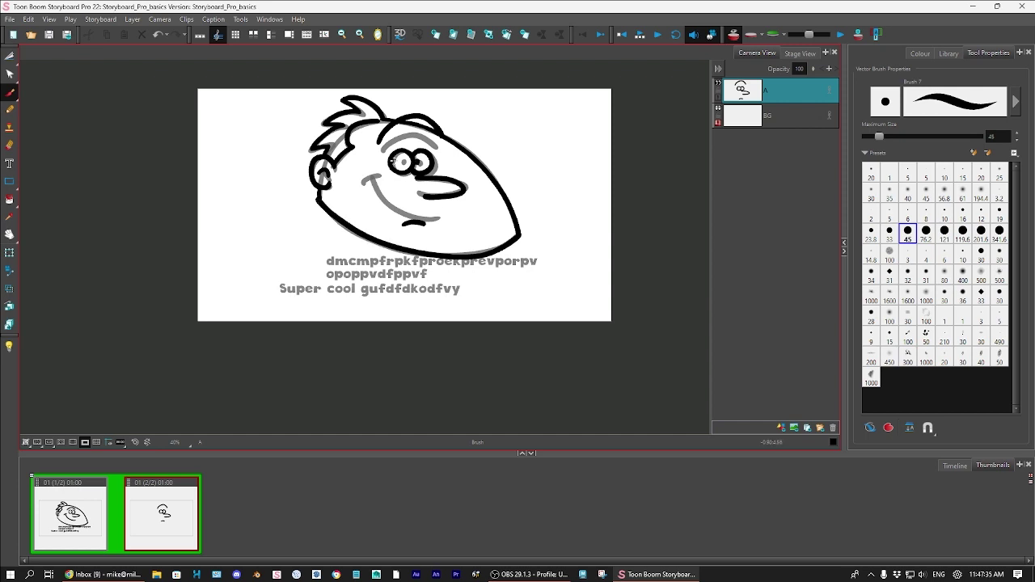
Turn Onion Skin off and toggle undo/redo several times on the last change
{"action": "left_click", "coordinate": [733, 36]}
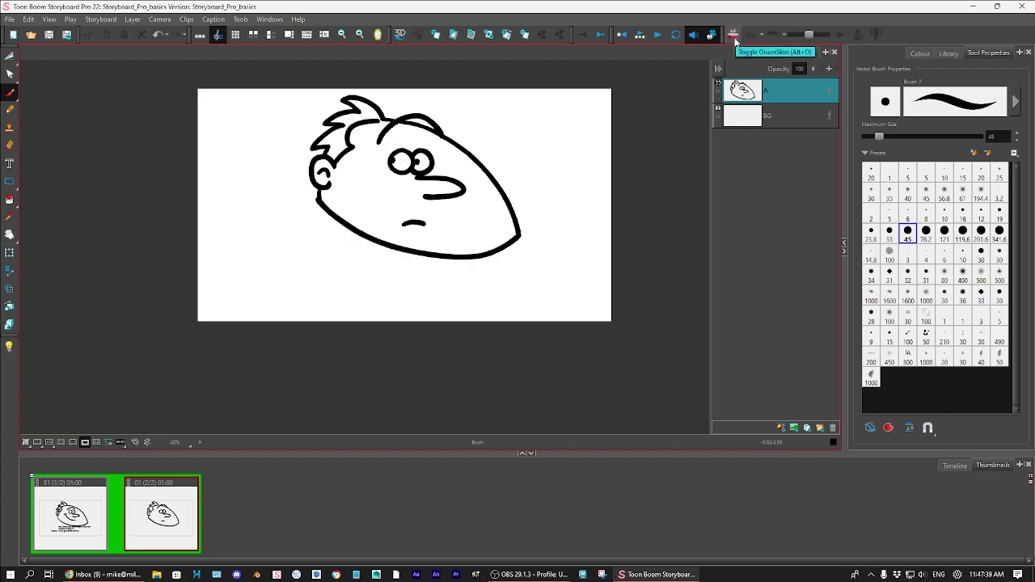
{"action": "key", "text": "ctrl+z"}
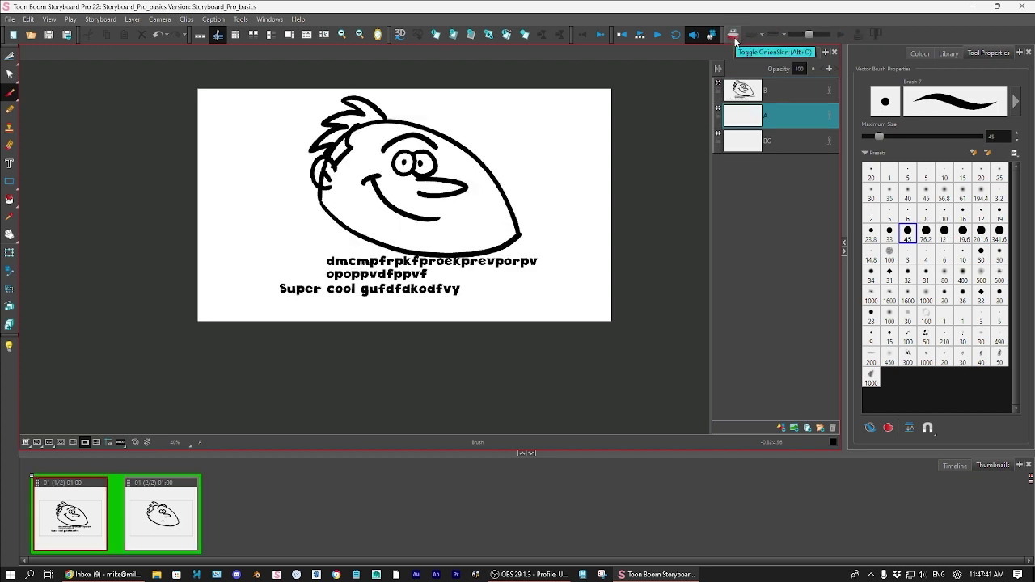
{"action": "key", "text": "ctrl+shift+z"}
{"action": "key", "text": "ctrl+z"}
{"action": "key", "text": "ctrl+shift+z"}
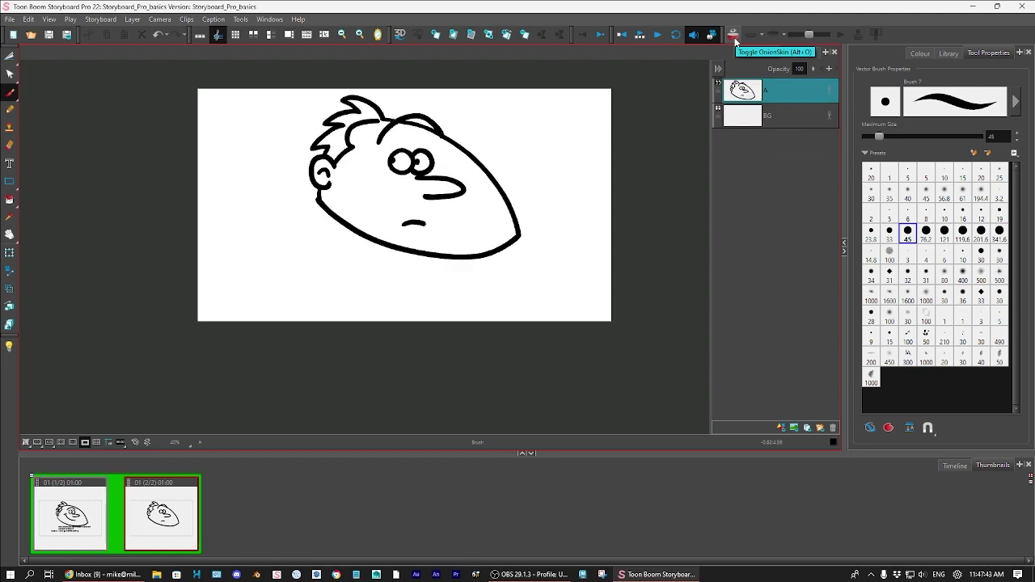
{"action": "key", "text": "ctrl+z"}
{"action": "key", "text": "ctrl+shift+z"}
{"action": "key", "text": "ctrl+z"}
{"action": "key", "text": "ctrl+shift+z"}
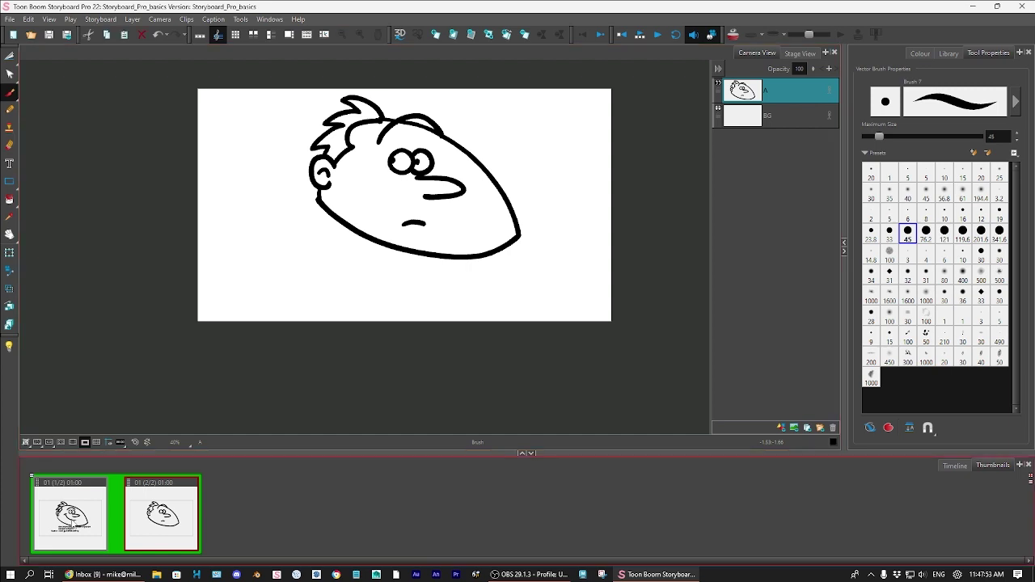
Compare with panel 1's drawing, then return to panel 2's drawing area
{"action": "left_click", "coordinate": [77, 521]}
{"action": "left_click", "coordinate": [189, 531]}
{"action": "left_click", "coordinate": [404, 160]}
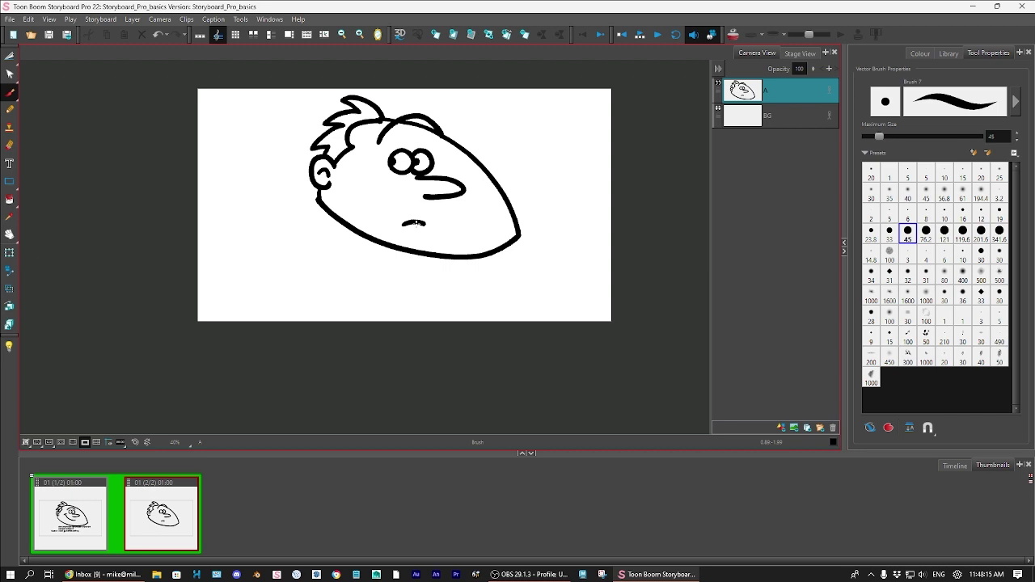
Brush a black oval right of the head, then erase gaps into the nose, mouth, ear, hair and outline
{"action": "left_click_drag", "start_coordinate": [566, 129], "coordinate": [570, 131]}
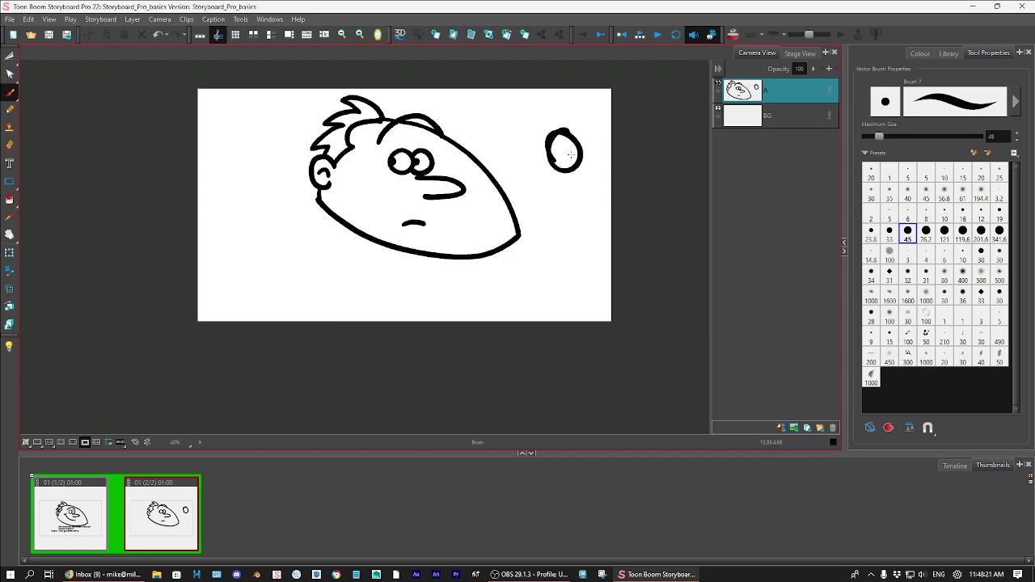
{"action": "mouse_move", "coordinate": [568, 123]}
{"action": "left_mouse_down"}
{"action": "mouse_move", "coordinate": [552, 155]}
{"action": "mouse_move", "coordinate": [572, 166]}
{"action": "mouse_move", "coordinate": [580, 197]}
{"action": "left_mouse_up"}
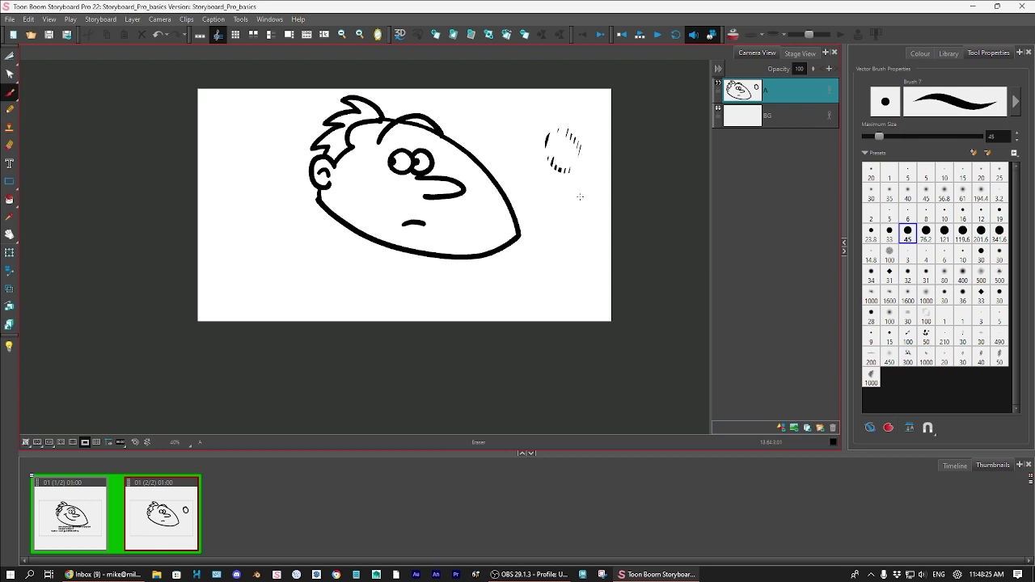
{"action": "key", "text": "alt+z"}
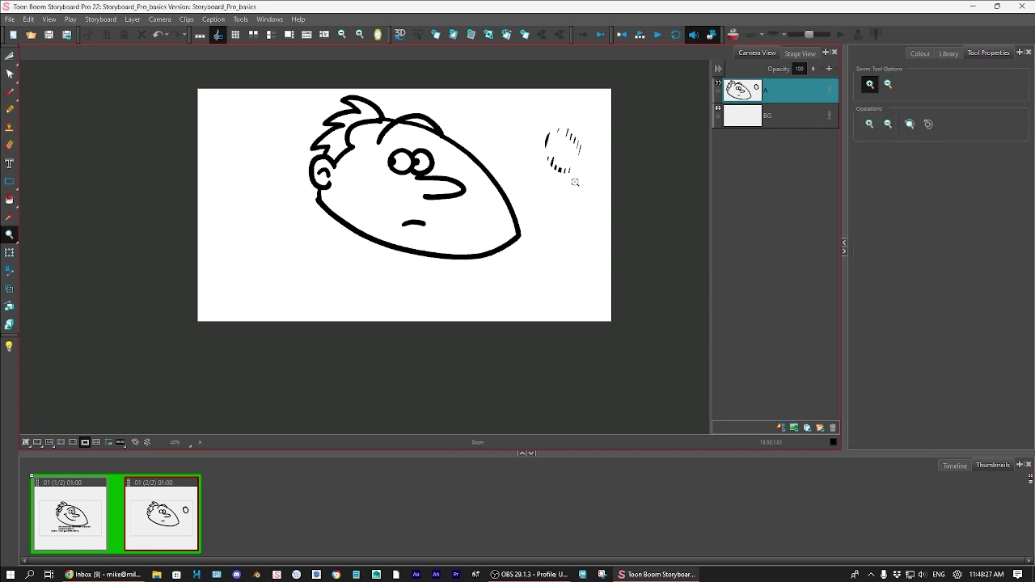
{"action": "key", "text": "ctrl+z"}
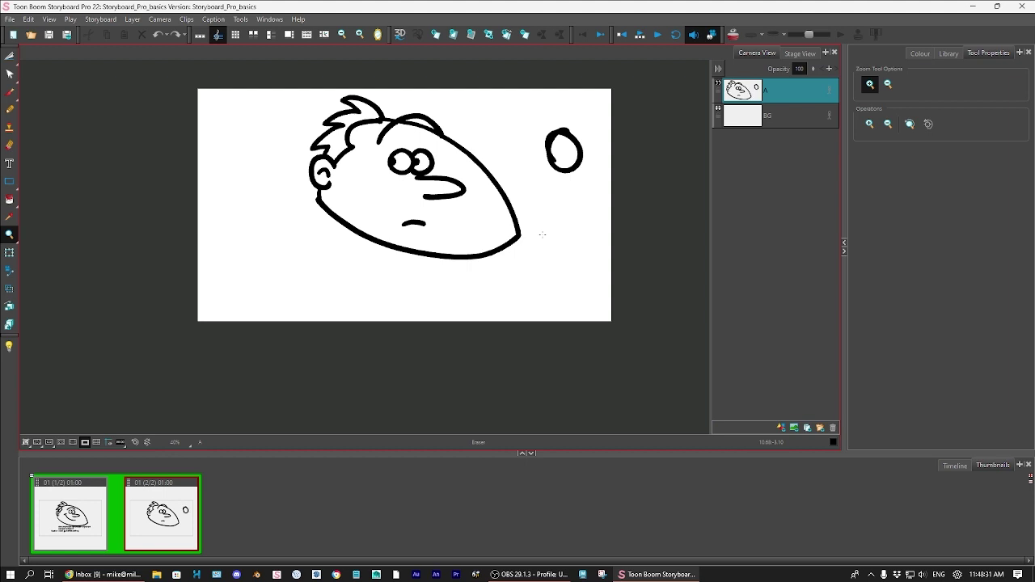
{"action": "mouse_move", "coordinate": [421, 178]}
{"action": "left_mouse_down"}
{"action": "mouse_move", "coordinate": [470, 155]}
{"action": "mouse_move", "coordinate": [437, 179]}
{"action": "mouse_move", "coordinate": [409, 223]}
{"action": "mouse_move", "coordinate": [547, 150]}
{"action": "left_mouse_up"}
{"action": "mouse_move", "coordinate": [306, 202]}
{"action": "left_mouse_down"}
{"action": "mouse_move", "coordinate": [426, 118]}
{"action": "mouse_move", "coordinate": [330, 154]}
{"action": "mouse_move", "coordinate": [396, 115]}
{"action": "mouse_move", "coordinate": [314, 147]}
{"action": "mouse_move", "coordinate": [401, 95]}
{"action": "mouse_move", "coordinate": [300, 127]}
{"action": "left_mouse_up"}
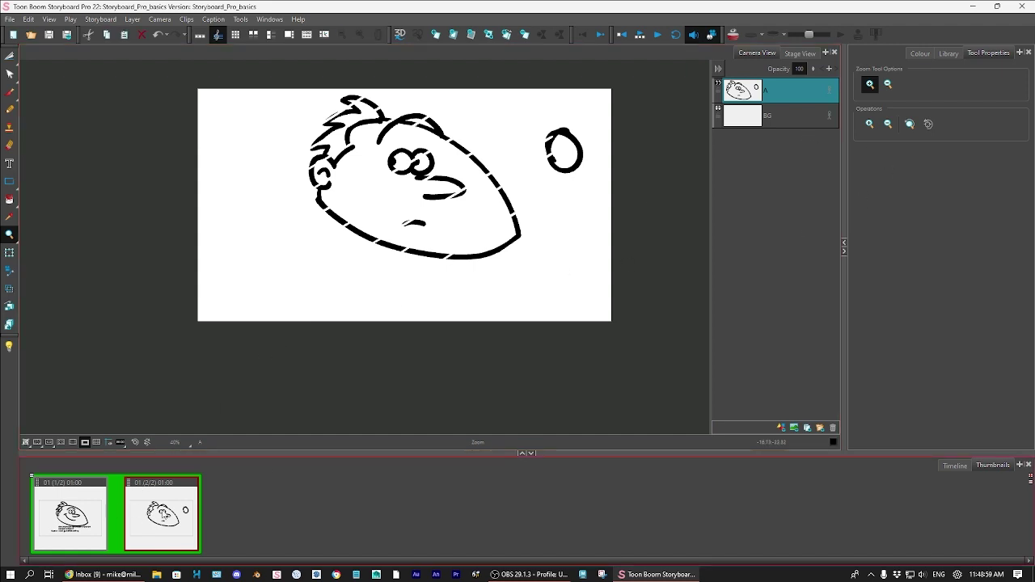
Add a third panel and set the Brush colour to red
{"action": "left_click", "coordinate": [163, 513]}
{"action": "key", "text": "p"}
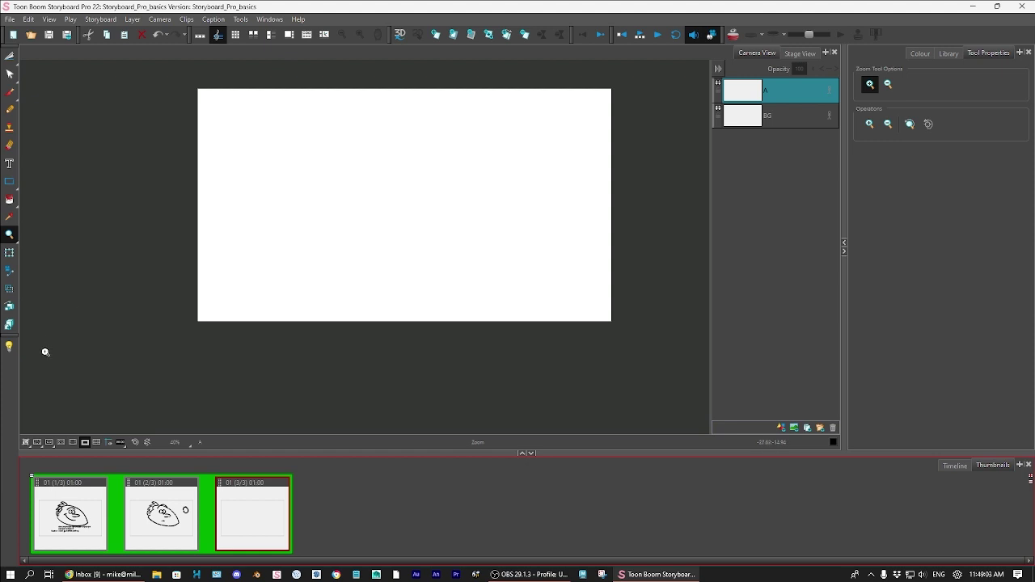
{"action": "left_click", "coordinate": [820, 90]}
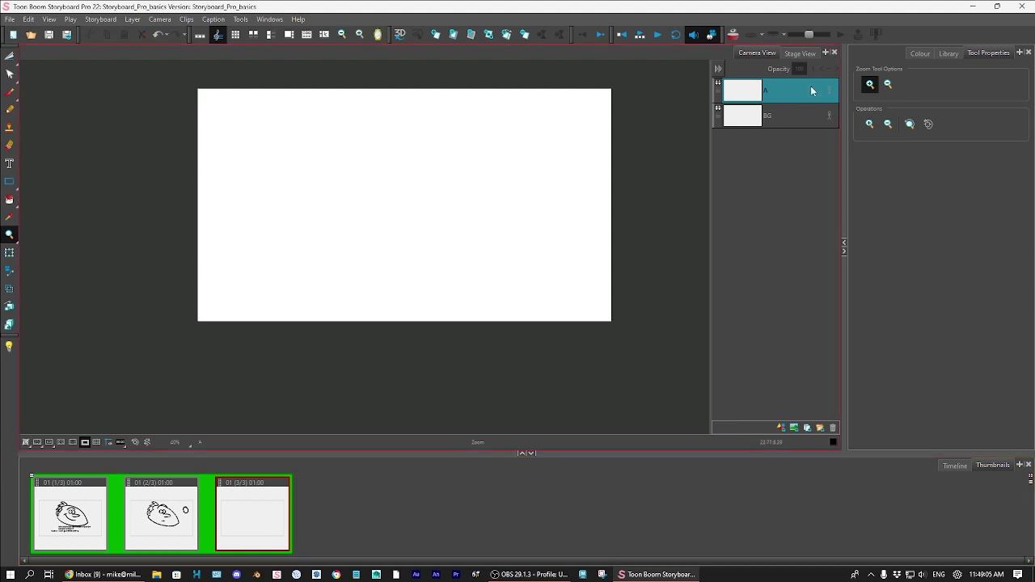
{"action": "left_click", "coordinate": [11, 93]}
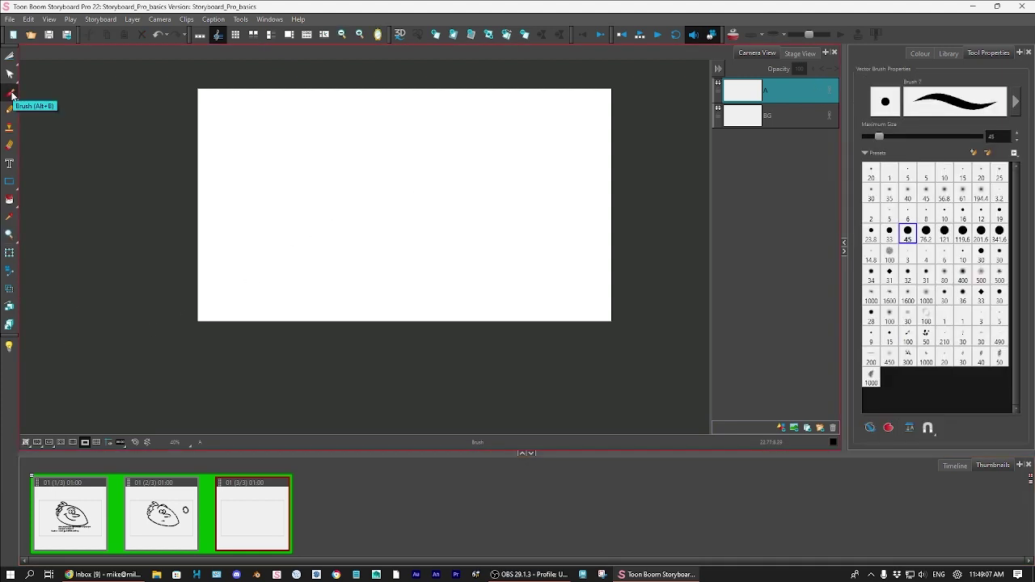
{"action": "left_click", "coordinate": [951, 53]}
{"action": "left_click", "coordinate": [920, 53]}
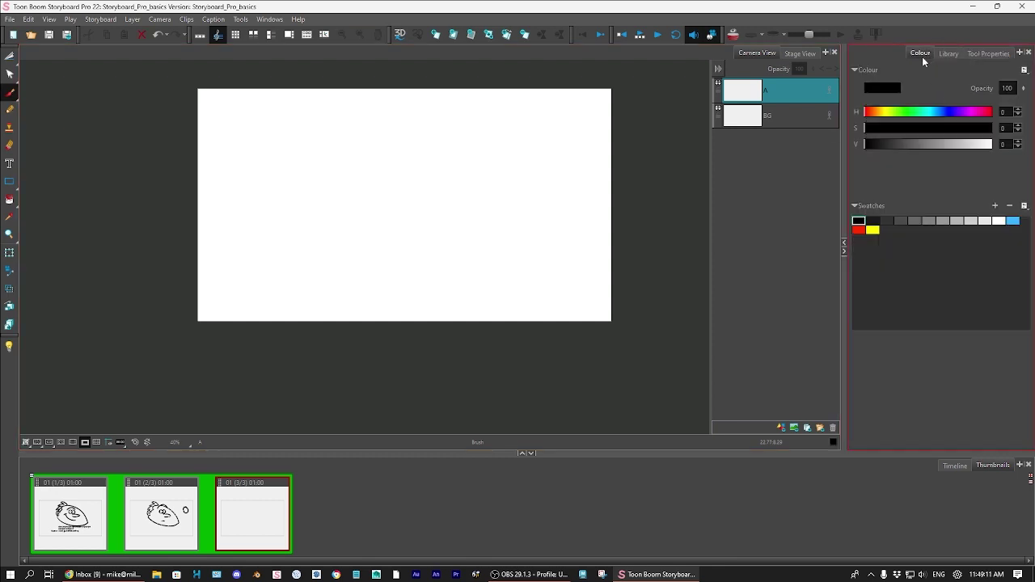
{"action": "left_click", "coordinate": [860, 229]}
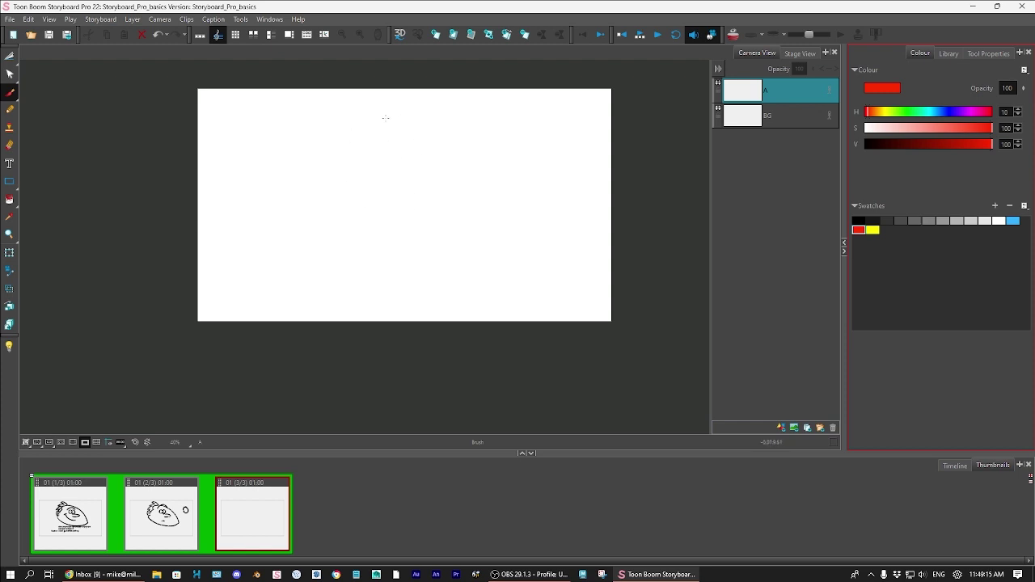
Sketch the red rough head with hair, eyes, a hat-like top and right-side curve
{"action": "mouse_move", "coordinate": [386, 117]}
{"action": "left_mouse_down"}
{"action": "mouse_move", "coordinate": [428, 201]}
{"action": "mouse_move", "coordinate": [364, 121]}
{"action": "mouse_move", "coordinate": [442, 181]}
{"action": "mouse_move", "coordinate": [351, 124]}
{"action": "mouse_move", "coordinate": [445, 181]}
{"action": "mouse_move", "coordinate": [351, 132]}
{"action": "mouse_move", "coordinate": [449, 161]}
{"action": "left_mouse_up"}
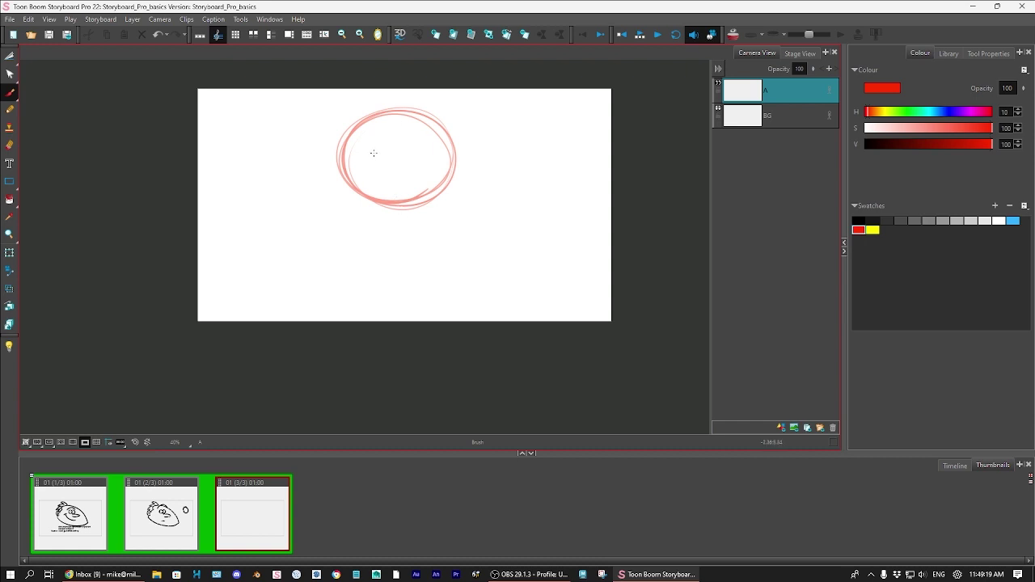
{"action": "mouse_move", "coordinate": [373, 153]}
{"action": "left_mouse_down"}
{"action": "mouse_move", "coordinate": [382, 123]}
{"action": "mouse_move", "coordinate": [373, 168]}
{"action": "mouse_move", "coordinate": [372, 121]}
{"action": "mouse_move", "coordinate": [361, 164]}
{"action": "mouse_move", "coordinate": [373, 153]}
{"action": "mouse_move", "coordinate": [322, 161]}
{"action": "mouse_move", "coordinate": [299, 186]}
{"action": "mouse_move", "coordinate": [333, 168]}
{"action": "mouse_move", "coordinate": [304, 207]}
{"action": "mouse_move", "coordinate": [383, 213]}
{"action": "mouse_move", "coordinate": [417, 170]}
{"action": "mouse_move", "coordinate": [435, 172]}
{"action": "mouse_move", "coordinate": [402, 156]}
{"action": "left_mouse_up"}
{"action": "mouse_move", "coordinate": [388, 114]}
{"action": "left_mouse_down"}
{"action": "mouse_move", "coordinate": [406, 123]}
{"action": "mouse_move", "coordinate": [355, 120]}
{"action": "left_mouse_up"}
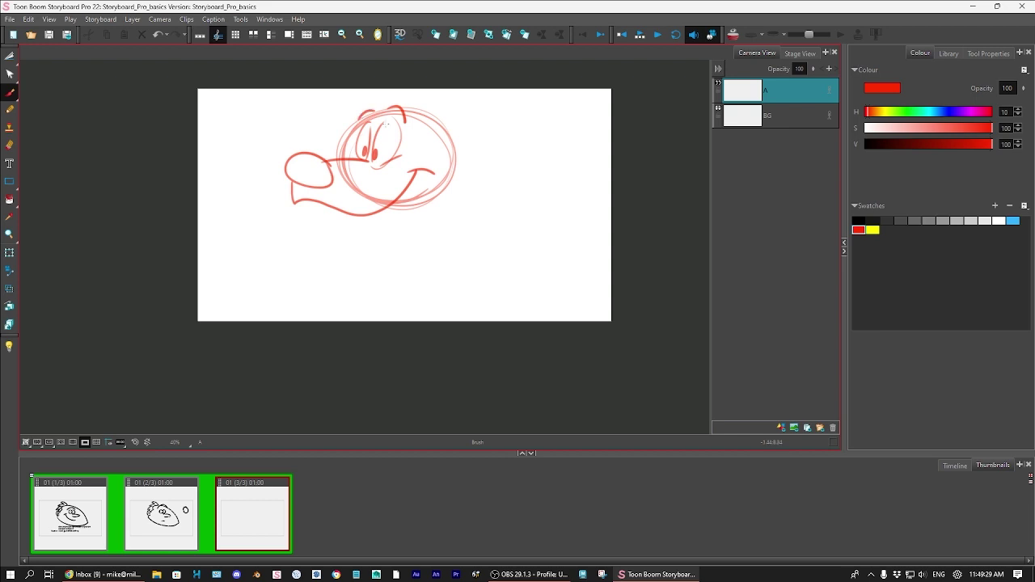
{"action": "left_click_drag", "start_coordinate": [341, 157], "coordinate": [355, 118]}
{"action": "mouse_move", "coordinate": [430, 112]}
{"action": "left_mouse_down"}
{"action": "mouse_move", "coordinate": [456, 102]}
{"action": "mouse_move", "coordinate": [462, 189]}
{"action": "left_mouse_up"}
{"action": "mouse_move", "coordinate": [437, 137]}
{"action": "left_mouse_down"}
{"action": "mouse_move", "coordinate": [460, 186]}
{"action": "mouse_move", "coordinate": [453, 169]}
{"action": "mouse_move", "coordinate": [446, 199]}
{"action": "mouse_move", "coordinate": [386, 270]}
{"action": "left_mouse_up"}
Draw the neck lines and fur marks, redoing the bad neck strokes, and add the left ear
{"action": "left_click_drag", "start_coordinate": [362, 218], "coordinate": [353, 254]}
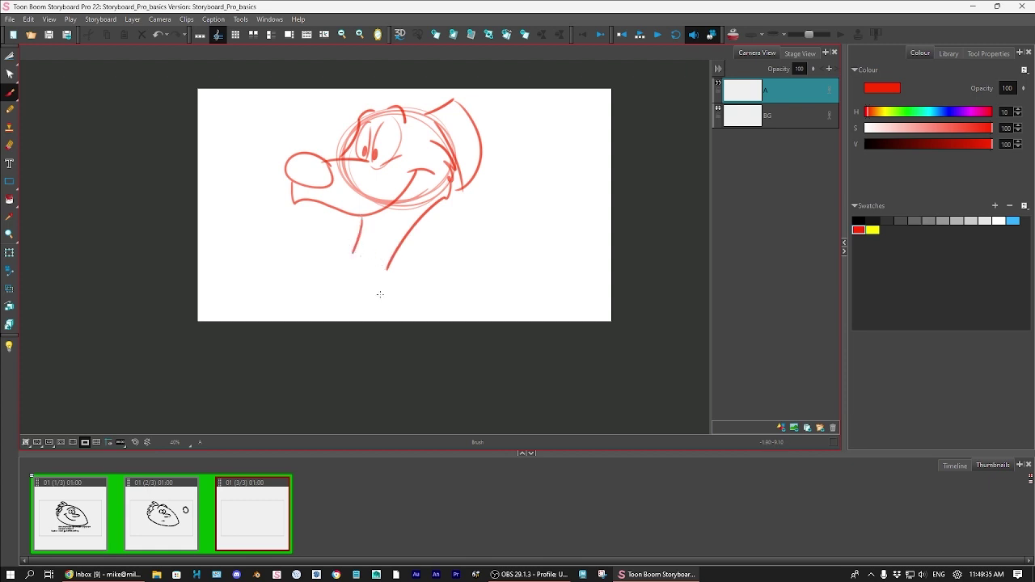
{"action": "key", "text": "ctrl+z"}
{"action": "key", "text": "ctrl+z"}
{"action": "mouse_move", "coordinate": [324, 215]}
{"action": "left_mouse_down"}
{"action": "mouse_move", "coordinate": [392, 236]}
{"action": "mouse_move", "coordinate": [387, 272]}
{"action": "left_mouse_up"}
{"action": "mouse_move", "coordinate": [441, 199]}
{"action": "left_mouse_down"}
{"action": "mouse_move", "coordinate": [429, 272]}
{"action": "mouse_move", "coordinate": [390, 274]}
{"action": "mouse_move", "coordinate": [438, 273]}
{"action": "left_mouse_up"}
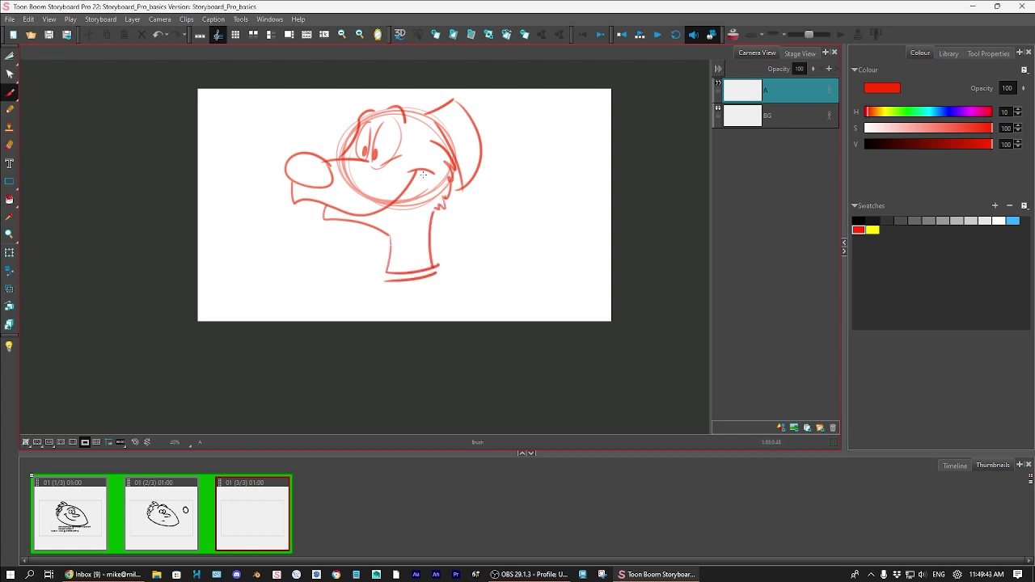
{"action": "mouse_move", "coordinate": [360, 112]}
{"action": "left_mouse_down"}
{"action": "mouse_move", "coordinate": [336, 100]}
{"action": "mouse_move", "coordinate": [338, 155]}
{"action": "left_mouse_up"}
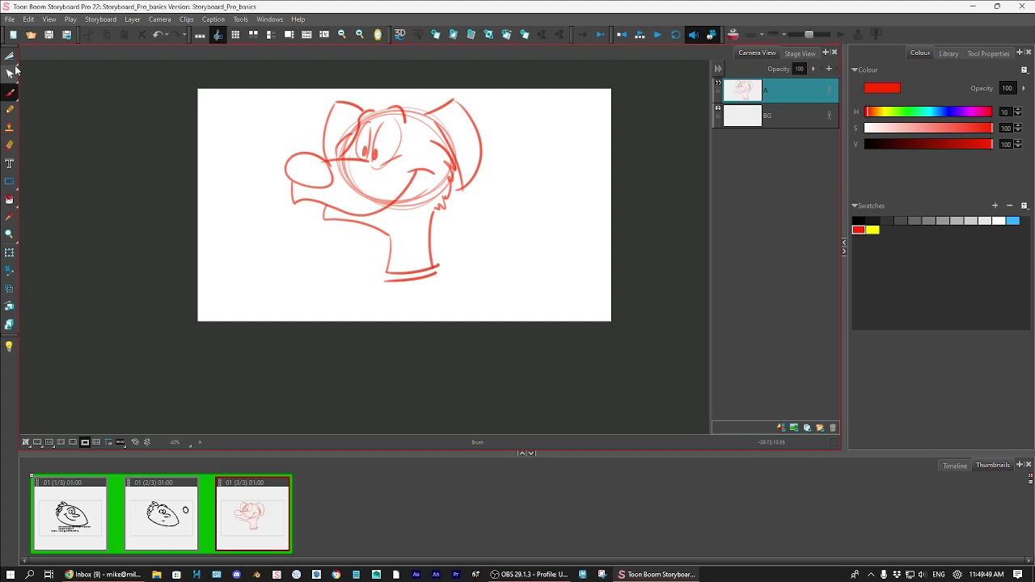
Select the scribbled construction circle on the red head and check the selection options
{"action": "left_click_drag", "start_coordinate": [9, 56], "coordinate": [78, 59]}
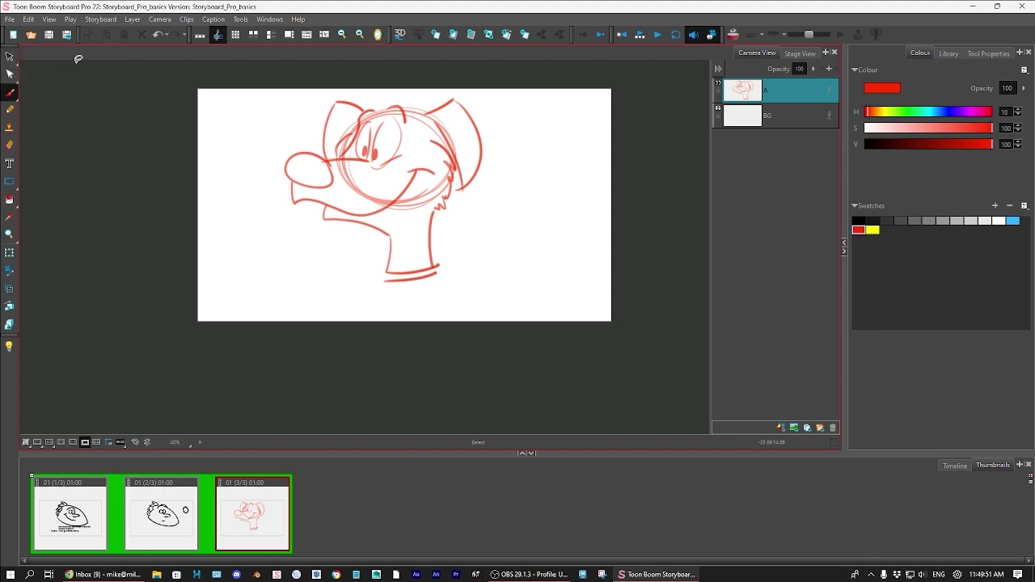
{"action": "left_click", "coordinate": [430, 205]}
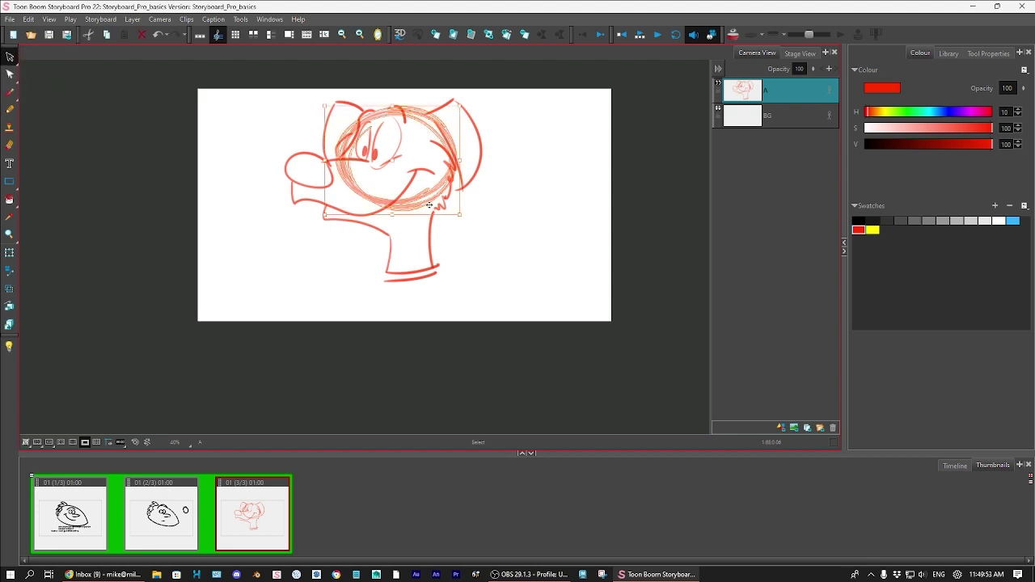
{"action": "left_click", "coordinate": [989, 52]}
{"action": "left_click", "coordinate": [926, 56]}
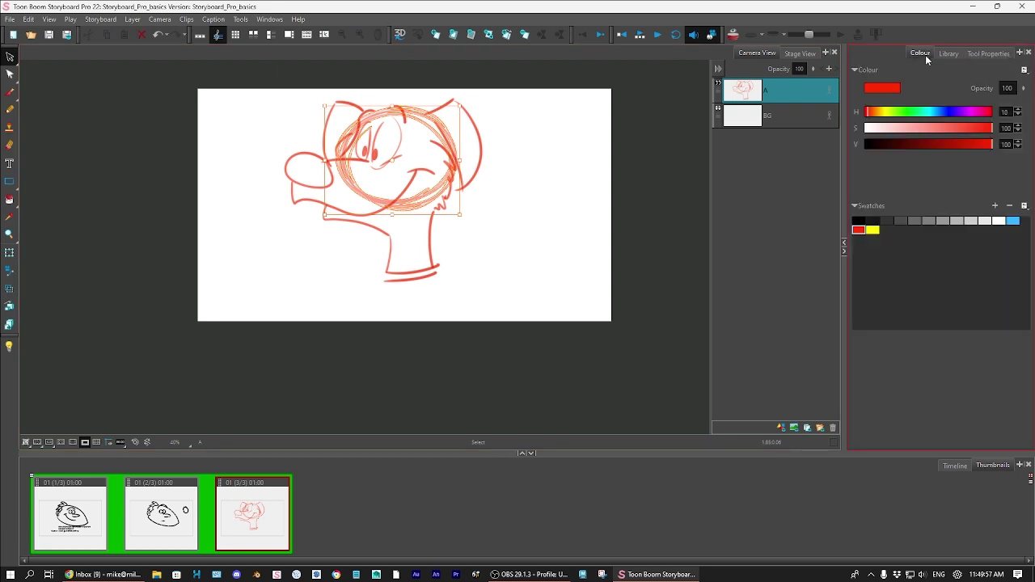
Browse the asset library and brush presets, then add and remove a temporary layer B
{"action": "left_click", "coordinate": [11, 93]}
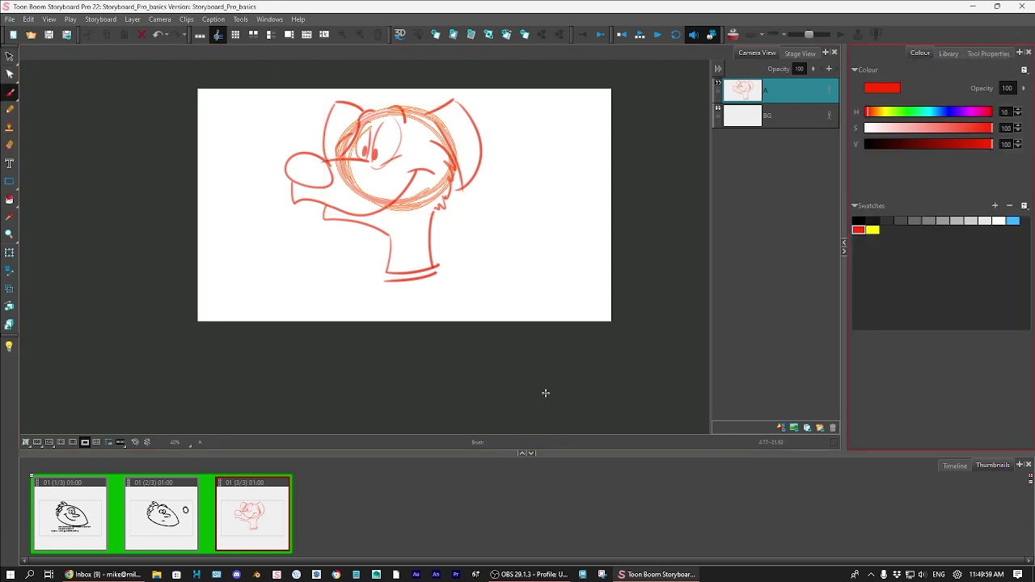
{"action": "left_click", "coordinate": [949, 53]}
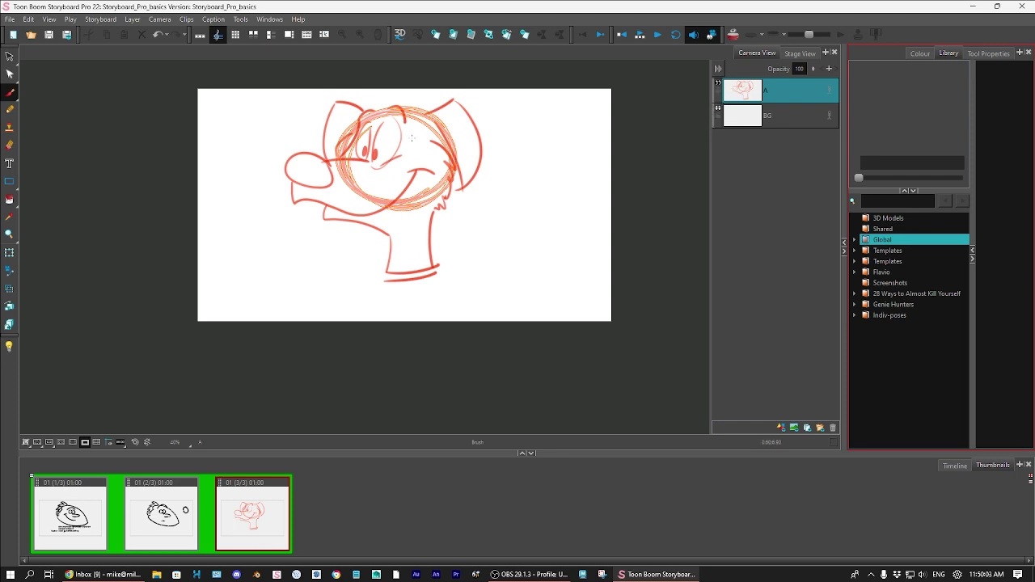
{"action": "left_click", "coordinate": [992, 54]}
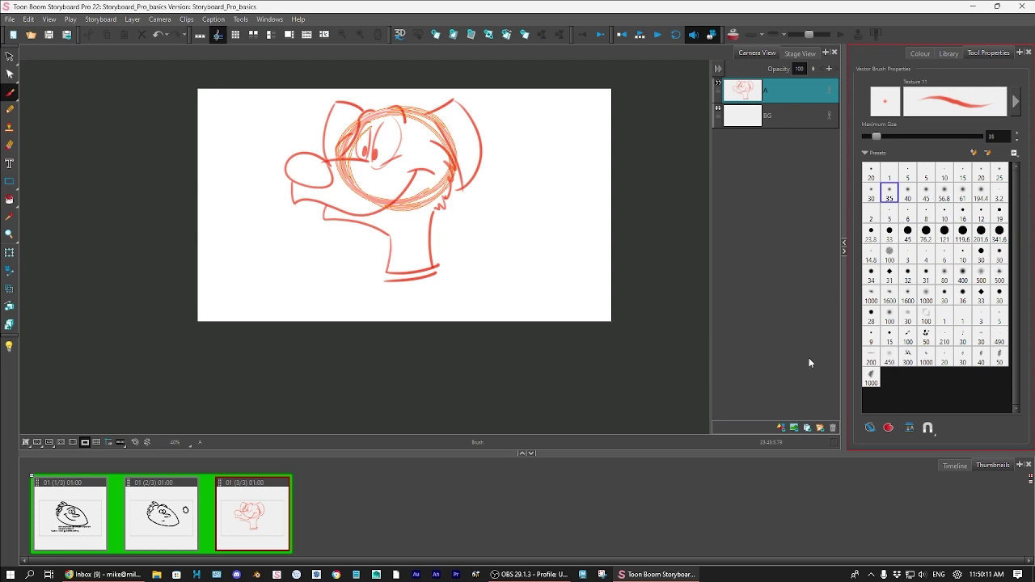
{"action": "left_click", "coordinate": [795, 429]}
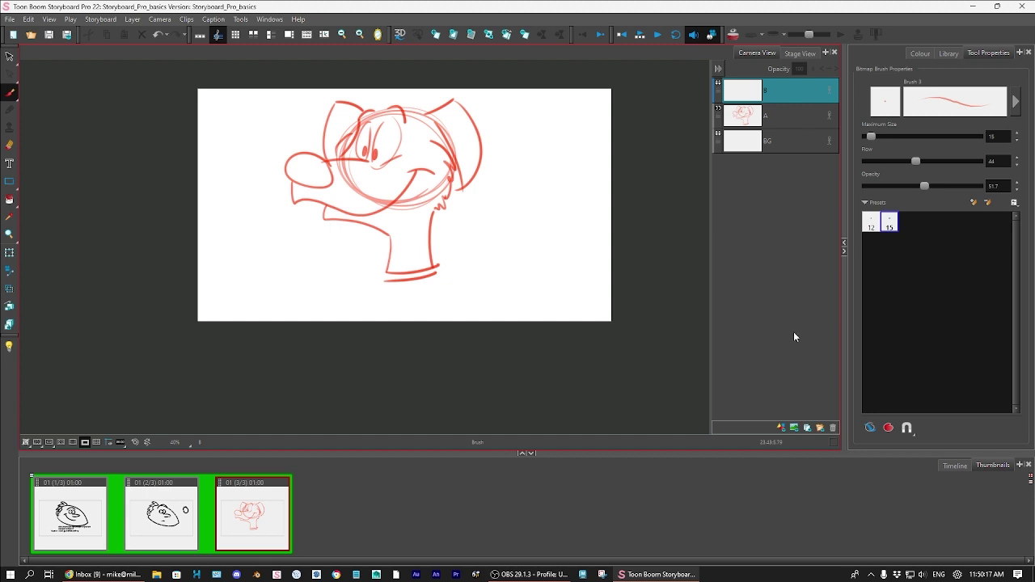
{"action": "left_click", "coordinate": [833, 429]}
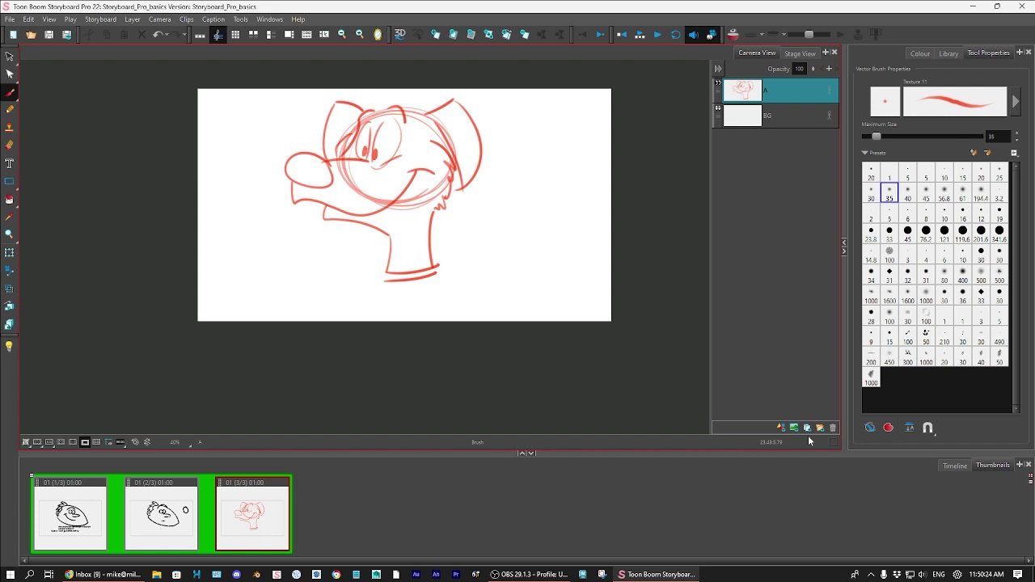
Delete the sketchy head-circle strokes and return to the brush
{"action": "left_click", "coordinate": [9, 57]}
{"action": "left_click", "coordinate": [384, 188]}
{"action": "key", "text": "Delete"}
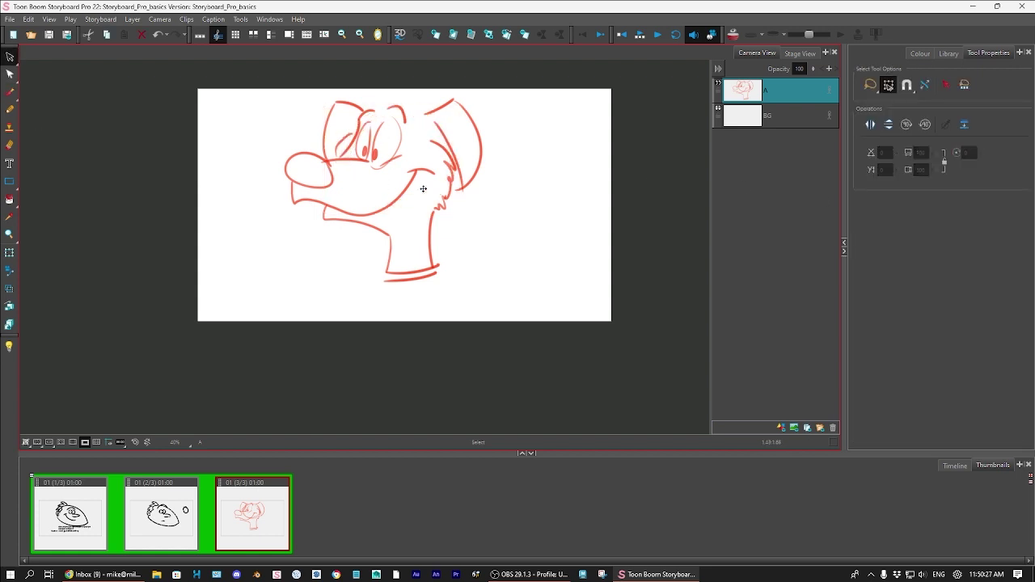
{"action": "key", "text": "alt+b"}
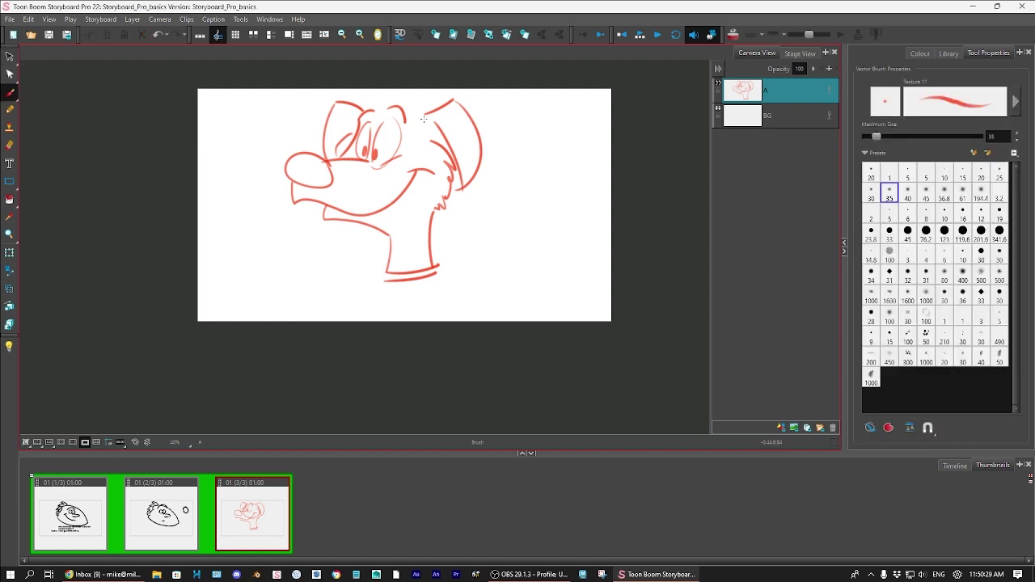
Inspect the ear, eye-arc and nose strokes, undoing the nose edit to restore the teardrop nose
{"action": "left_click", "coordinate": [9, 57]}
{"action": "left_click", "coordinate": [457, 105]}
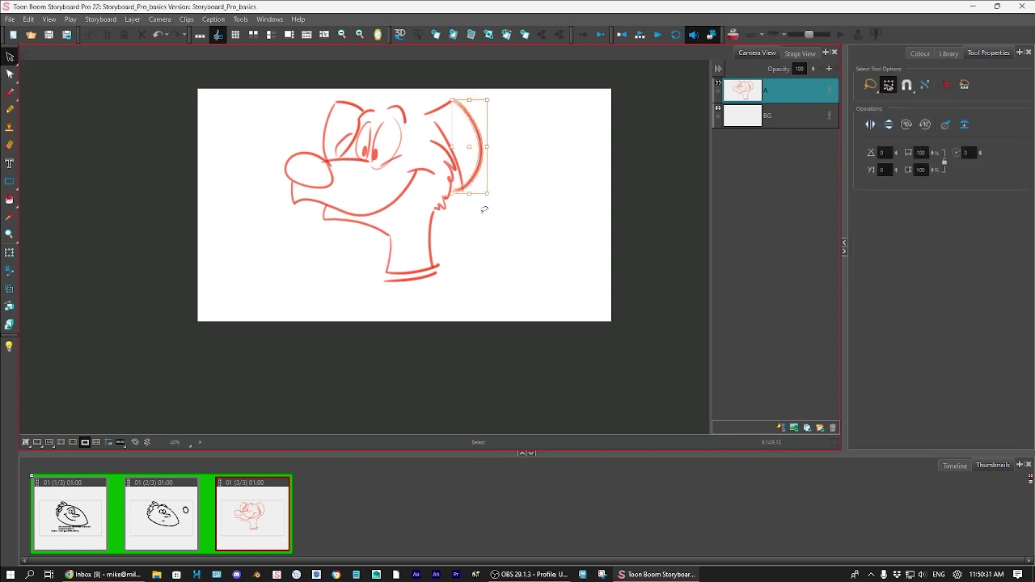
{"action": "left_click", "coordinate": [520, 205]}
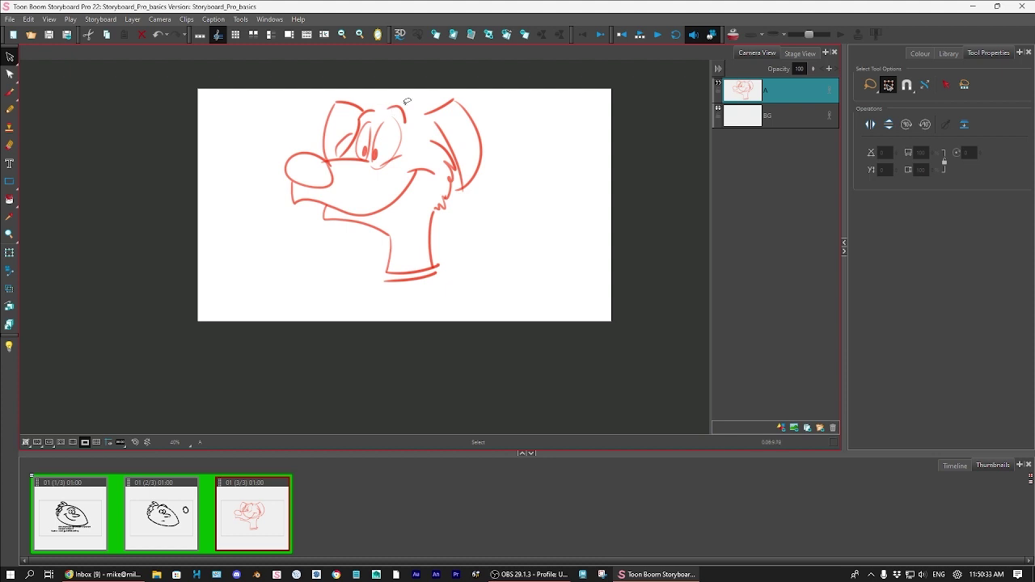
{"action": "left_click", "coordinate": [403, 114]}
{"action": "left_click", "coordinate": [442, 326]}
{"action": "left_click", "coordinate": [338, 179]}
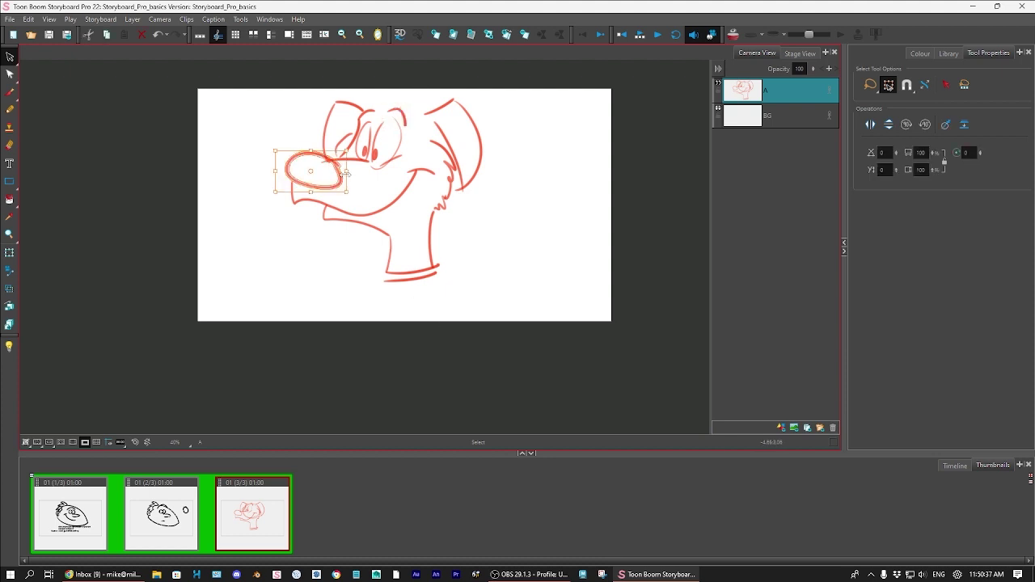
{"action": "key", "text": "ctrl+z"}
Brush spiky red hair tufts on top of the head
{"action": "left_click", "coordinate": [561, 162]}
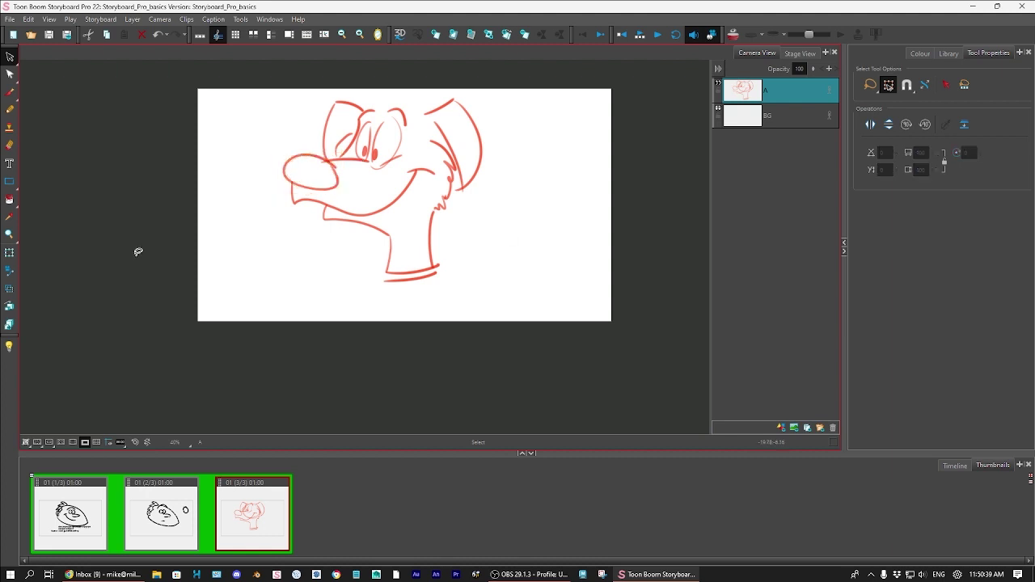
{"action": "left_click", "coordinate": [10, 94]}
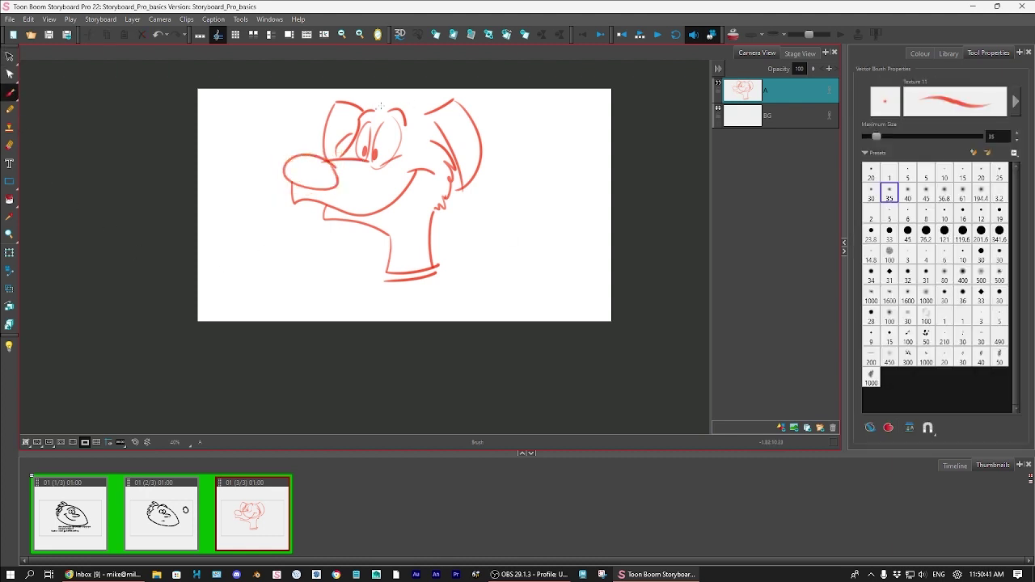
{"action": "mouse_move", "coordinate": [414, 91]}
{"action": "left_mouse_down"}
{"action": "mouse_move", "coordinate": [365, 104]}
{"action": "mouse_move", "coordinate": [366, 113]}
{"action": "left_mouse_up"}
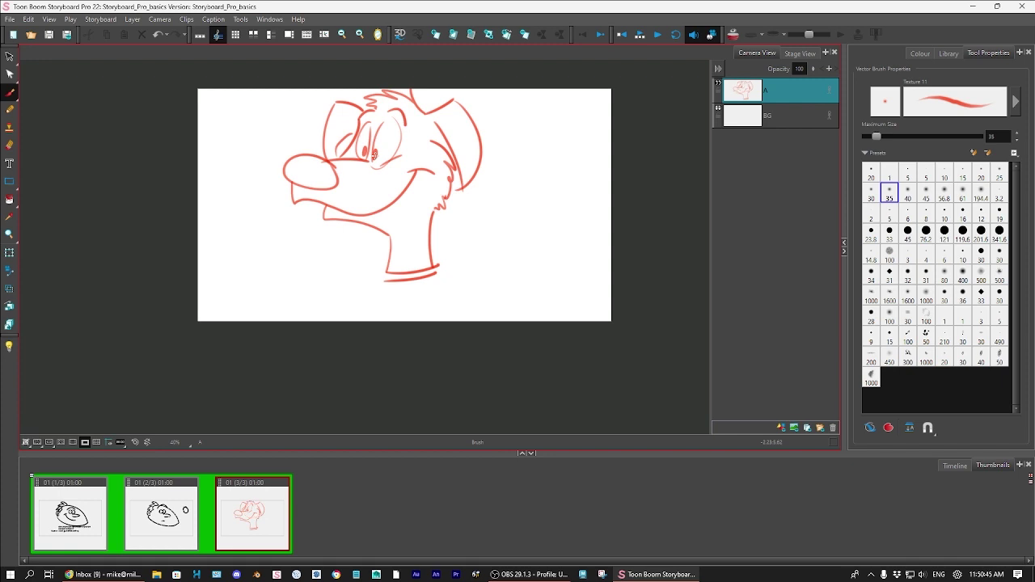
Recolour the selected drawing black, then undo it so strokes stay red with black as the current colour
{"action": "left_click", "coordinate": [10, 57]}
{"action": "mouse_move", "coordinate": [439, 313]}
{"action": "left_mouse_down"}
{"action": "mouse_move", "coordinate": [270, 296]}
{"action": "mouse_move", "coordinate": [441, 319]}
{"action": "left_mouse_up"}
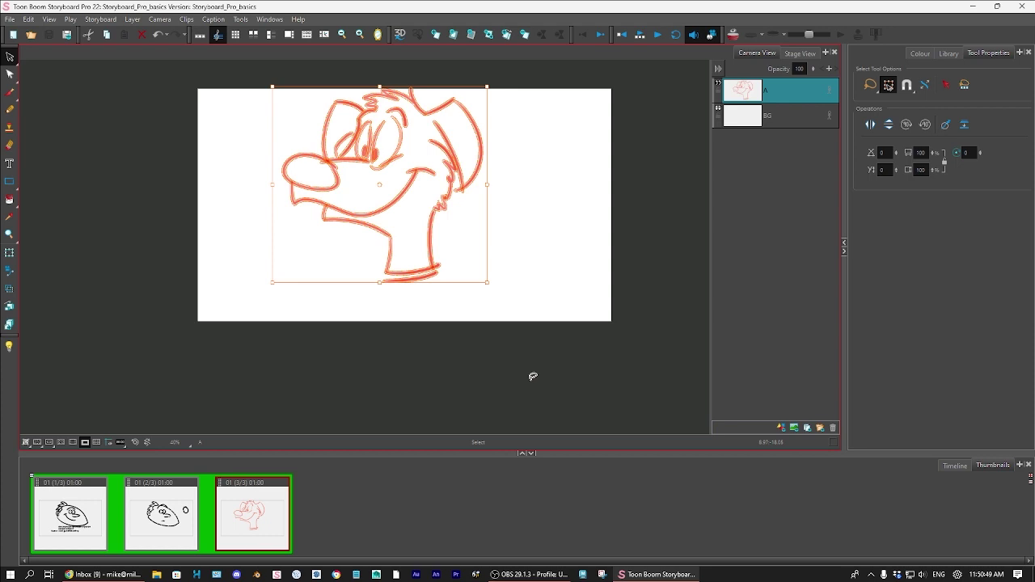
{"action": "left_click", "coordinate": [920, 53]}
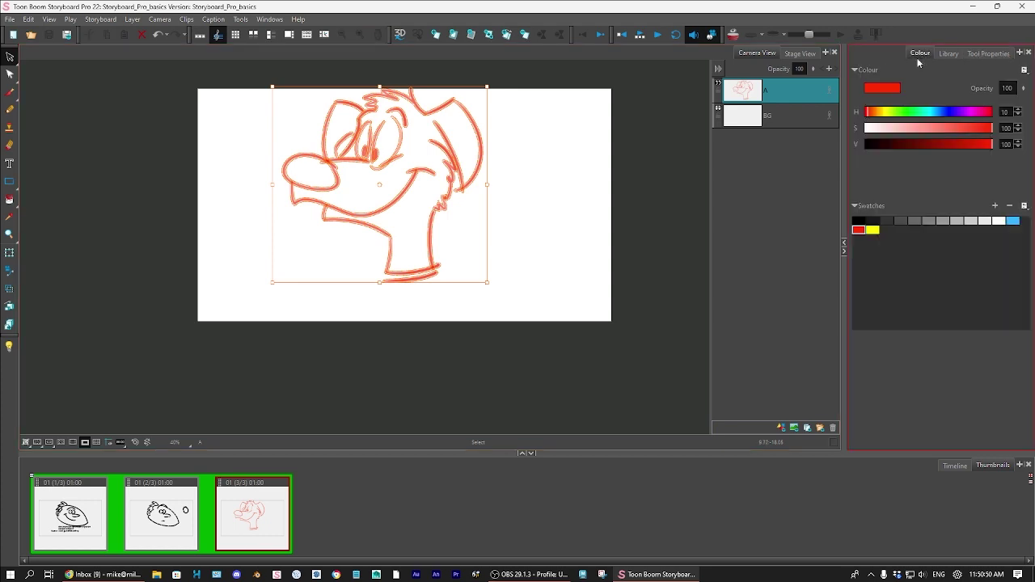
{"action": "left_click", "coordinate": [860, 221]}
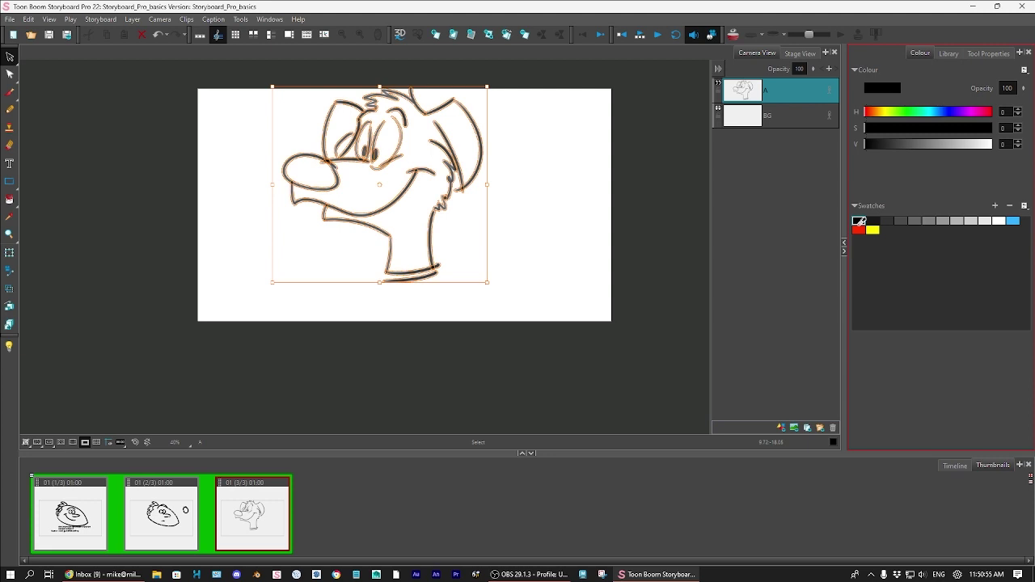
{"action": "key", "text": "ctrl+z"}
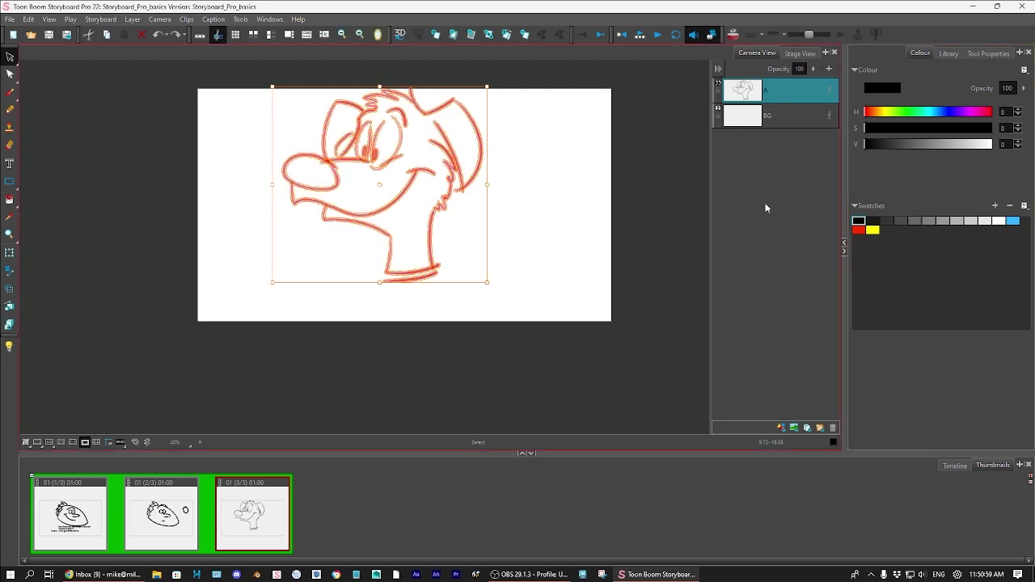
Add layer B, turn on Auto Light Table, and nudge layer A's red sketch slightly lower
{"action": "left_click", "coordinate": [781, 431]}
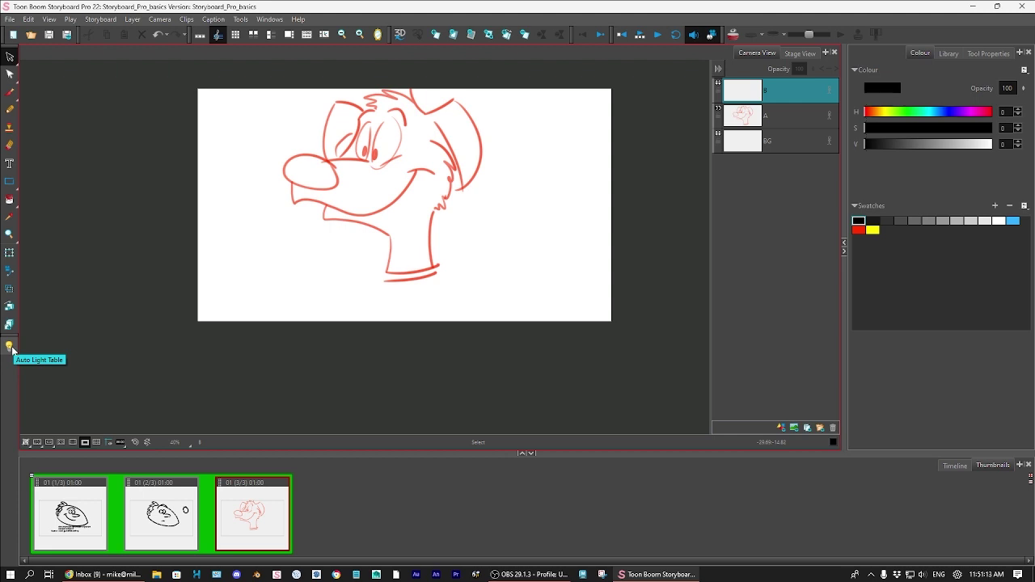
{"action": "left_click", "coordinate": [9, 347]}
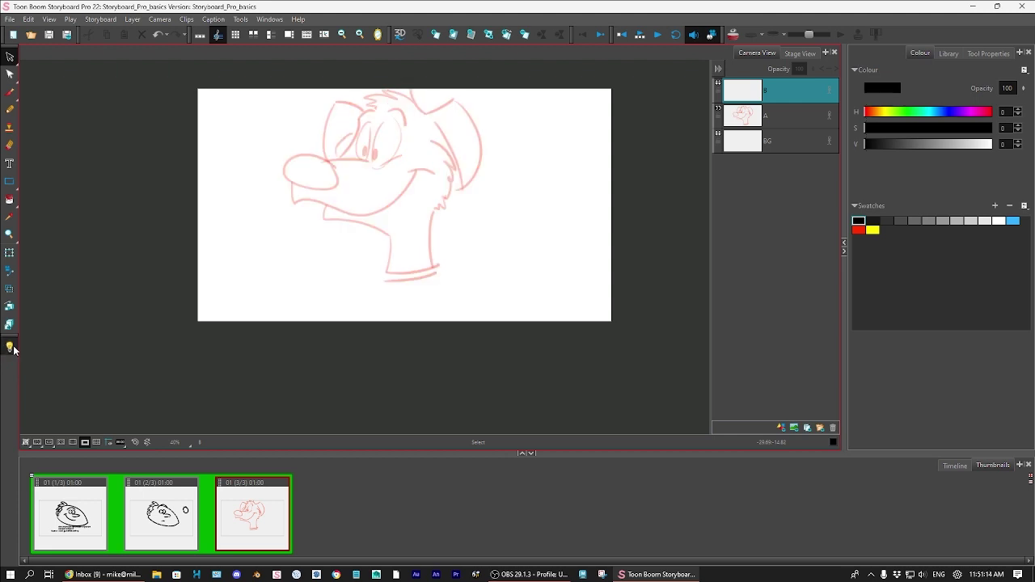
{"action": "left_click", "coordinate": [764, 115]}
{"action": "left_click", "coordinate": [486, 292]}
{"action": "mouse_move", "coordinate": [507, 129]}
{"action": "left_mouse_down"}
{"action": "mouse_move", "coordinate": [490, 86]}
{"action": "mouse_move", "coordinate": [441, 163]}
{"action": "mouse_move", "coordinate": [357, 99]}
{"action": "mouse_move", "coordinate": [444, 180]}
{"action": "left_mouse_up"}
{"action": "left_click", "coordinate": [511, 162]}
Make layer B current with the Brush tool and its properties showing
{"action": "left_click", "coordinate": [790, 96]}
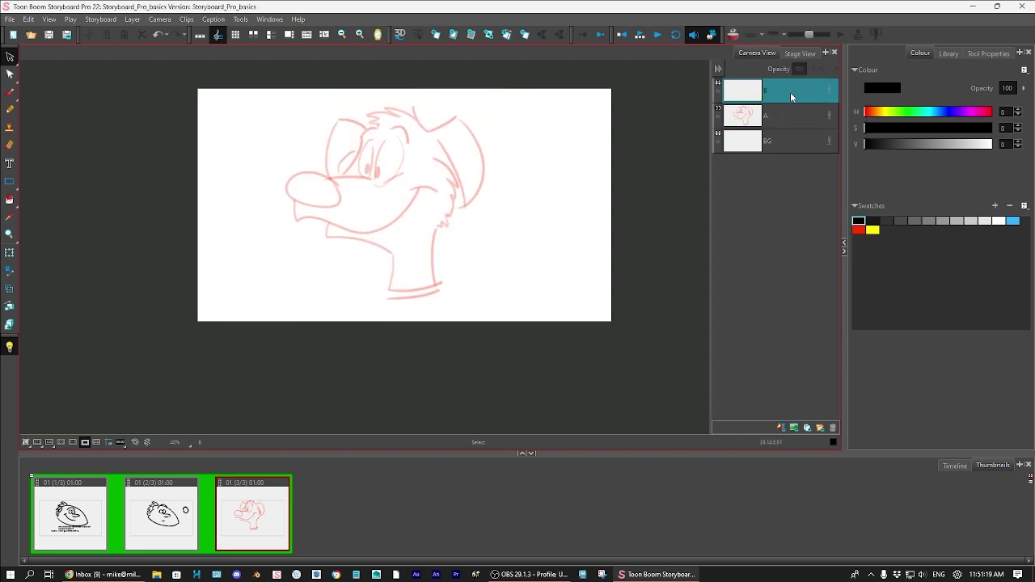
{"action": "key", "text": "alt+b"}
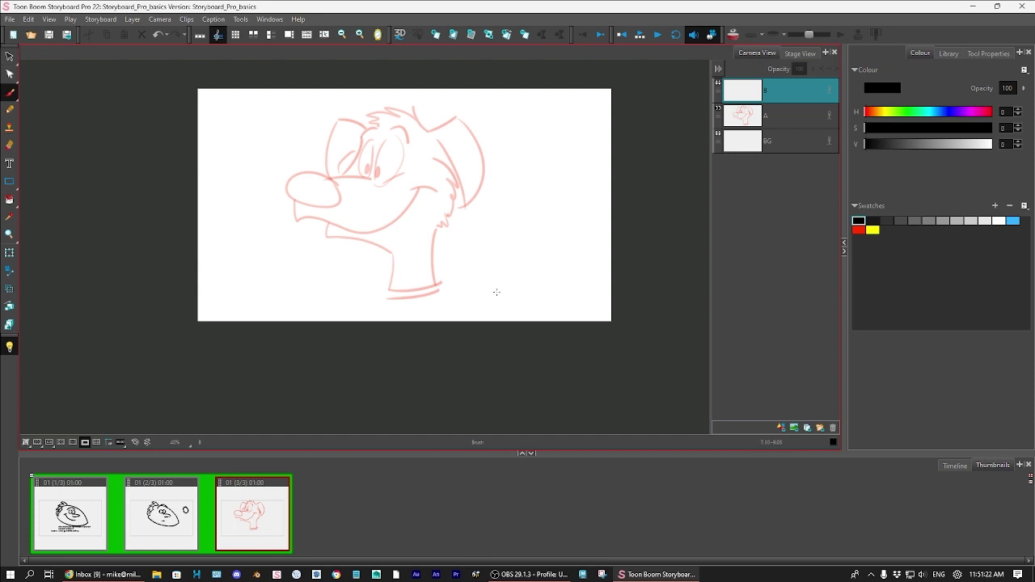
{"action": "left_click", "coordinate": [988, 54]}
Set the brush size to 16 and ink the right eye's pupil in black
{"action": "left_click", "coordinate": [962, 215]}
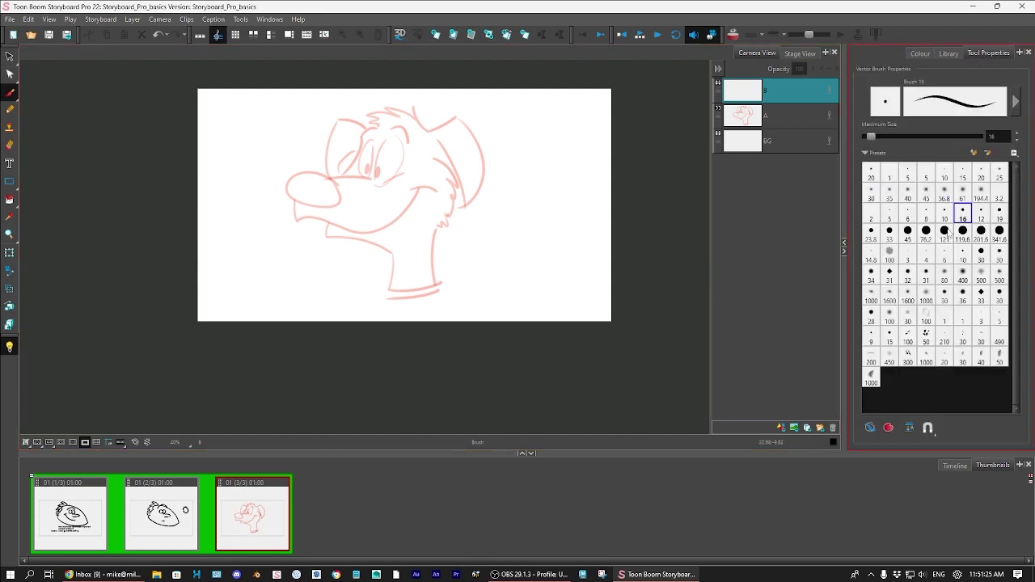
{"action": "key", "text": "2"}
{"action": "key", "text": "2"}
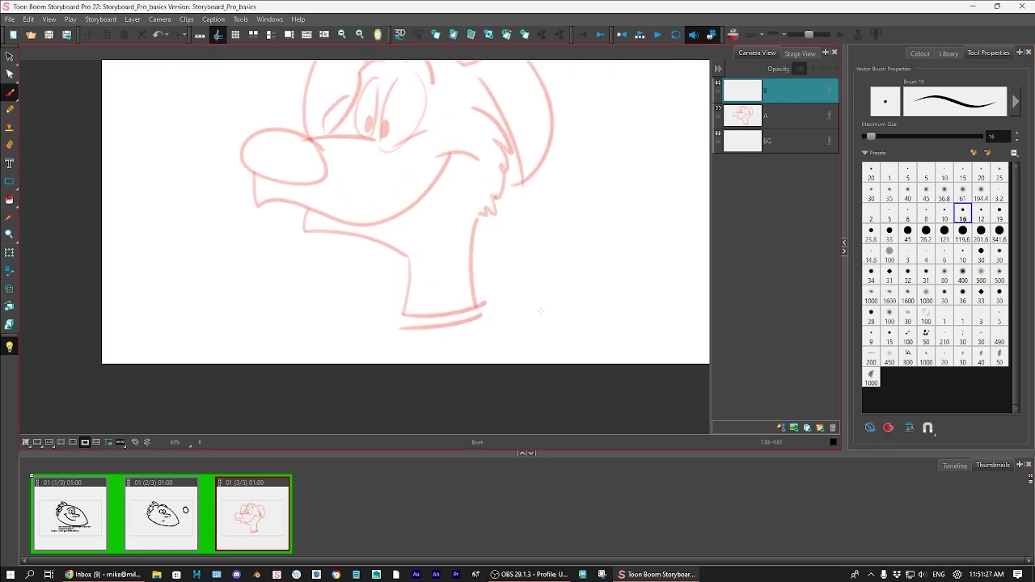
{"action": "mouse_move", "coordinate": [539, 120]}
{"action": "left_mouse_down"}
{"action": "mouse_move", "coordinate": [558, 231]}
{"action": "mouse_move", "coordinate": [536, 277]}
{"action": "left_mouse_up"}
{"action": "key", "text": "ctrl+z"}
{"action": "key", "text": "2"}
{"action": "key", "text": "2"}
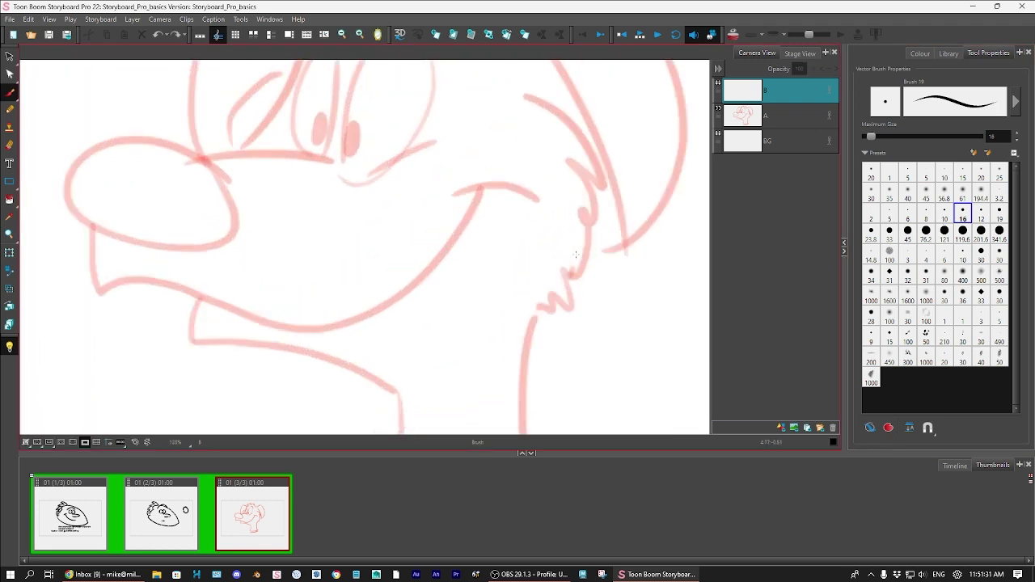
{"action": "scroll", "coordinate": [576, 254], "scroll_direction": "up", "scroll_amount": 3}
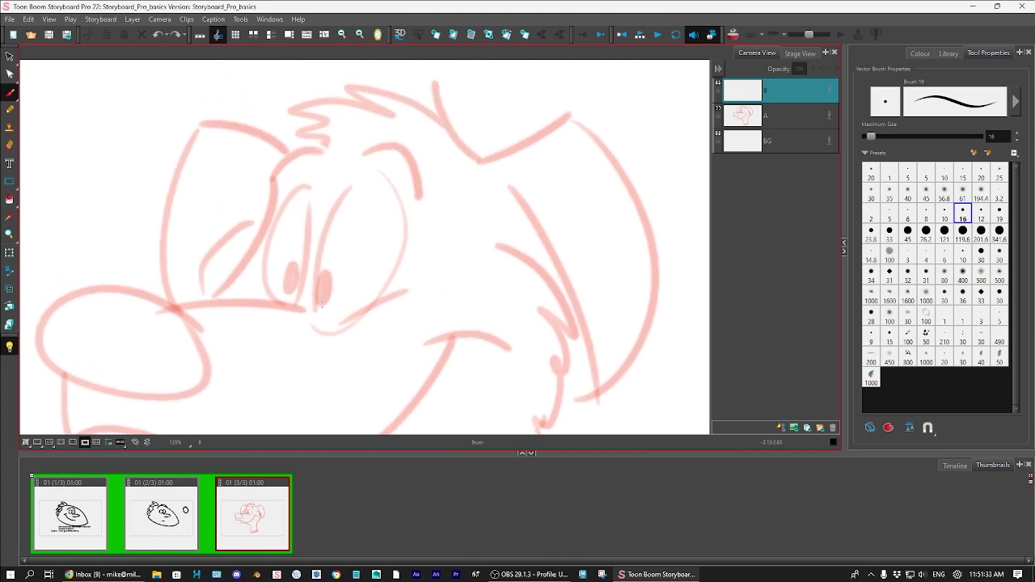
{"action": "mouse_move", "coordinate": [321, 305]}
{"action": "left_mouse_down"}
{"action": "mouse_move", "coordinate": [320, 278]}
{"action": "mouse_move", "coordinate": [321, 301]}
{"action": "mouse_move", "coordinate": [325, 281]}
{"action": "mouse_move", "coordinate": [309, 301]}
{"action": "mouse_move", "coordinate": [311, 260]}
{"action": "mouse_move", "coordinate": [327, 211]}
{"action": "mouse_move", "coordinate": [365, 175]}
{"action": "mouse_move", "coordinate": [393, 211]}
{"action": "mouse_move", "coordinate": [373, 305]}
{"action": "left_mouse_up"}
Ink the second eye outline, both eyebrows and the nose outline in black
{"action": "mouse_move", "coordinate": [299, 302]}
{"action": "left_mouse_down"}
{"action": "mouse_move", "coordinate": [312, 222]}
{"action": "mouse_move", "coordinate": [301, 182]}
{"action": "mouse_move", "coordinate": [279, 216]}
{"action": "mouse_move", "coordinate": [263, 283]}
{"action": "mouse_move", "coordinate": [277, 294]}
{"action": "mouse_move", "coordinate": [298, 267]}
{"action": "mouse_move", "coordinate": [287, 292]}
{"action": "mouse_move", "coordinate": [295, 277]}
{"action": "left_mouse_up"}
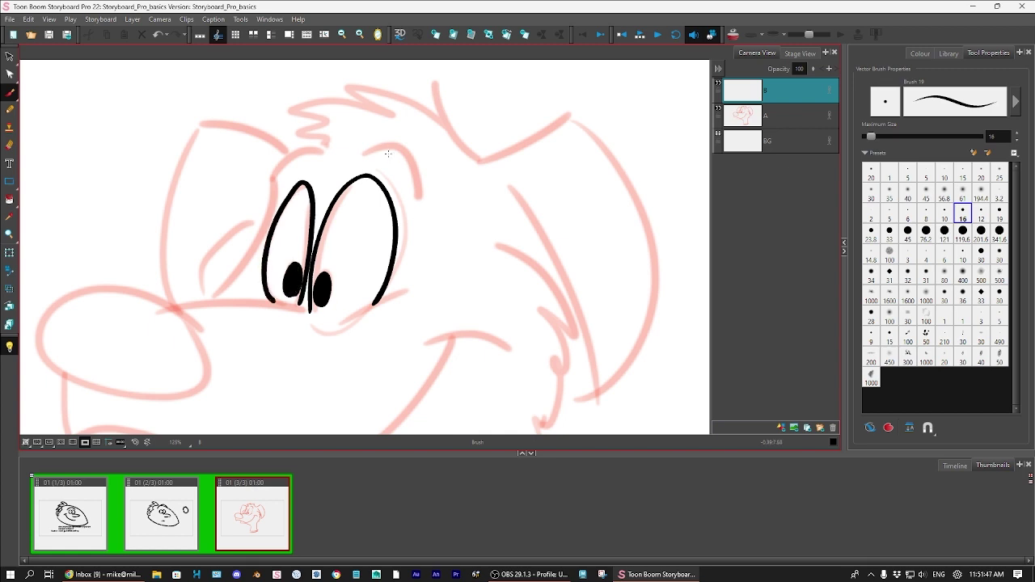
{"action": "mouse_move", "coordinate": [363, 156]}
{"action": "left_mouse_down"}
{"action": "mouse_move", "coordinate": [401, 152]}
{"action": "mouse_move", "coordinate": [417, 209]}
{"action": "left_mouse_up"}
{"action": "mouse_move", "coordinate": [273, 204]}
{"action": "left_mouse_down"}
{"action": "mouse_move", "coordinate": [311, 151]}
{"action": "mouse_move", "coordinate": [330, 159]}
{"action": "left_mouse_up"}
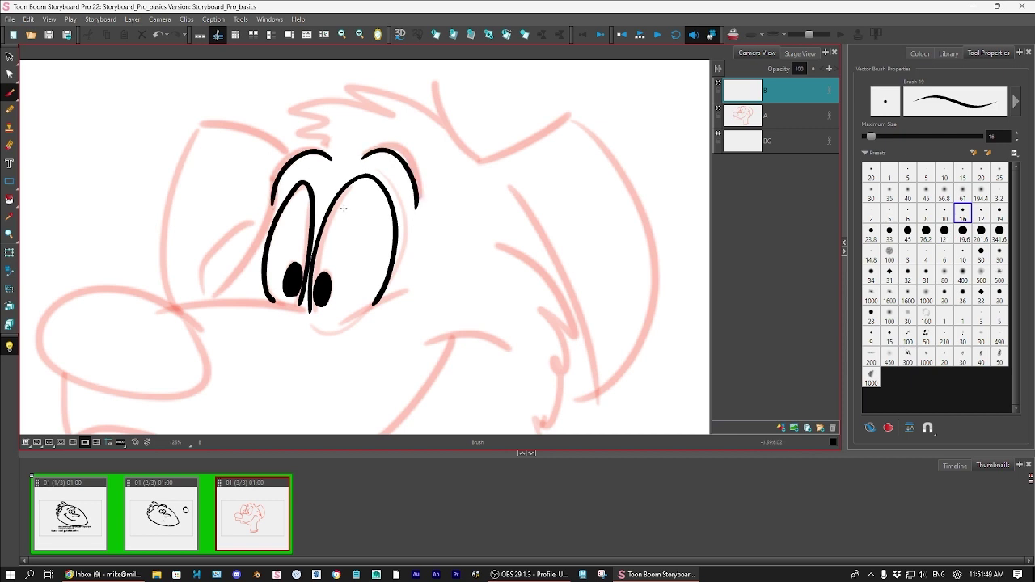
{"action": "left_click_drag", "start_coordinate": [414, 354], "coordinate": [508, 292]}
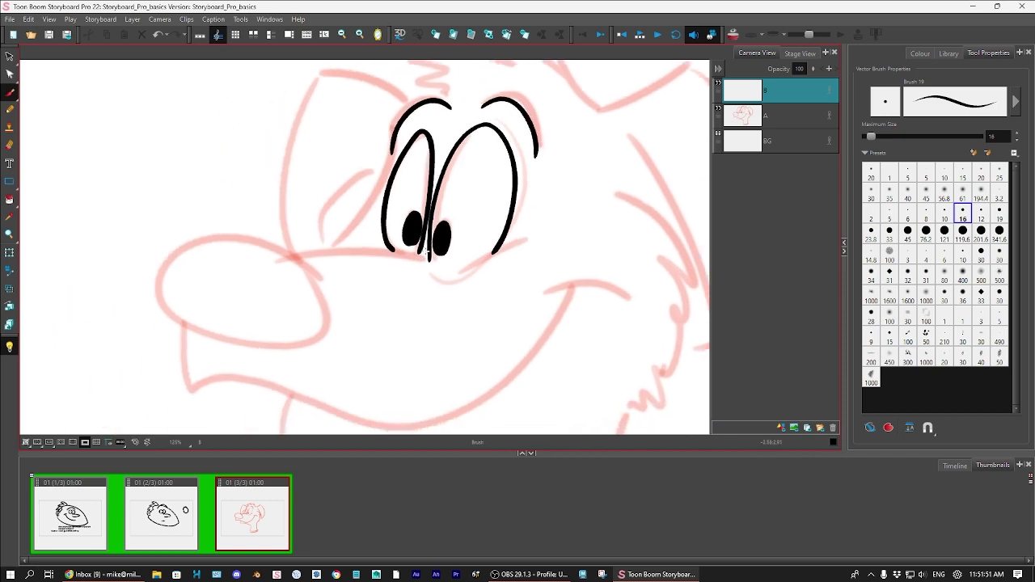
{"action": "mouse_move", "coordinate": [427, 253]}
{"action": "left_mouse_down"}
{"action": "mouse_move", "coordinate": [169, 244]}
{"action": "mouse_move", "coordinate": [158, 307]}
{"action": "mouse_move", "coordinate": [204, 354]}
{"action": "mouse_move", "coordinate": [256, 358]}
{"action": "mouse_move", "coordinate": [302, 321]}
{"action": "mouse_move", "coordinate": [317, 274]}
{"action": "left_mouse_up"}
{"action": "mouse_move", "coordinate": [167, 247]}
{"action": "left_mouse_down"}
{"action": "mouse_move", "coordinate": [229, 255]}
{"action": "mouse_move", "coordinate": [279, 284]}
{"action": "mouse_move", "coordinate": [320, 279]}
{"action": "left_mouse_up"}
{"action": "key", "text": "shift+z"}
{"action": "key", "text": "2"}
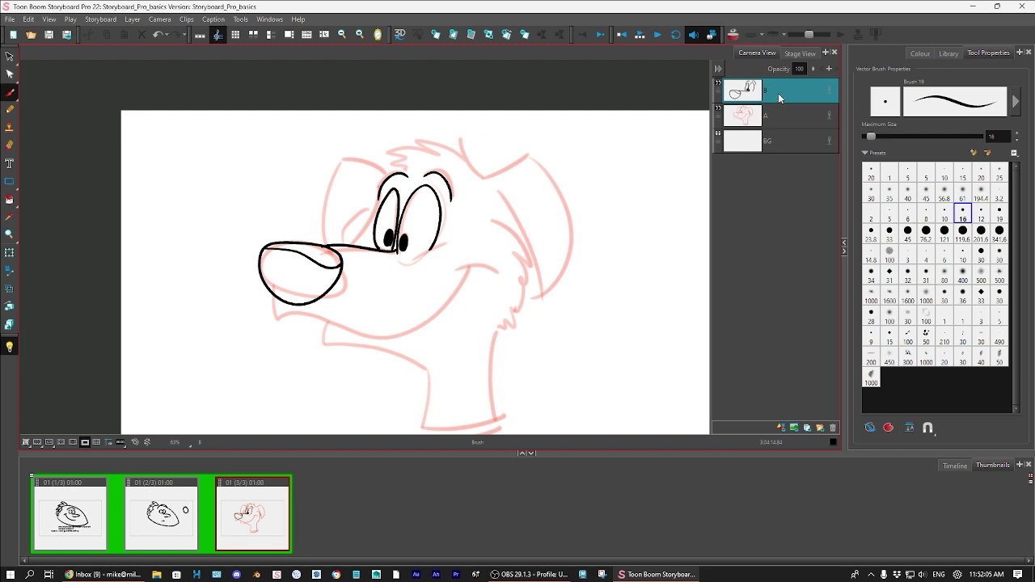
Rename layer B to 'Cleanup' and move it to the top of the stack
{"action": "key", "text": "ctrl+Down"}
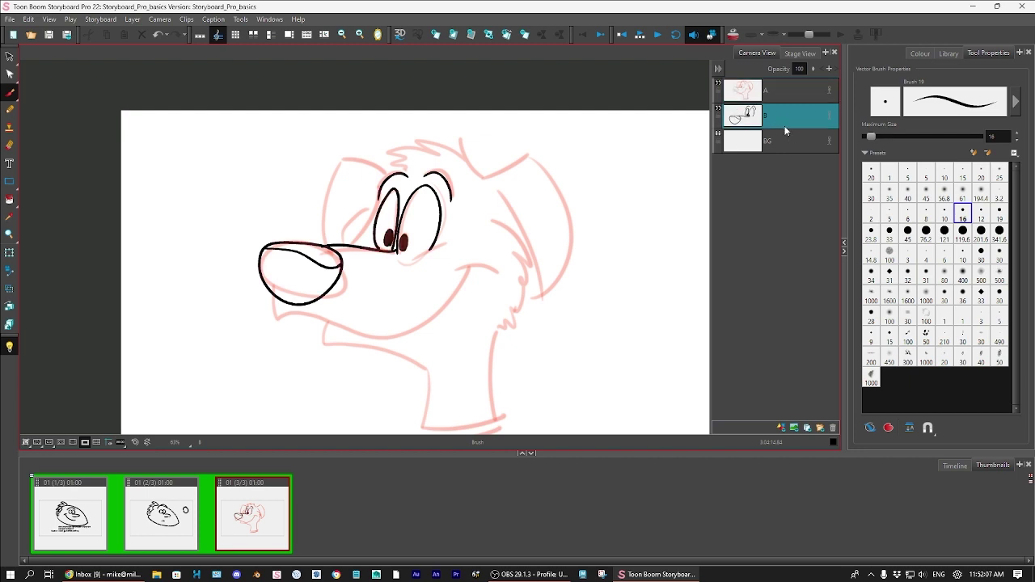
{"action": "key", "text": "ctrl+Down"}
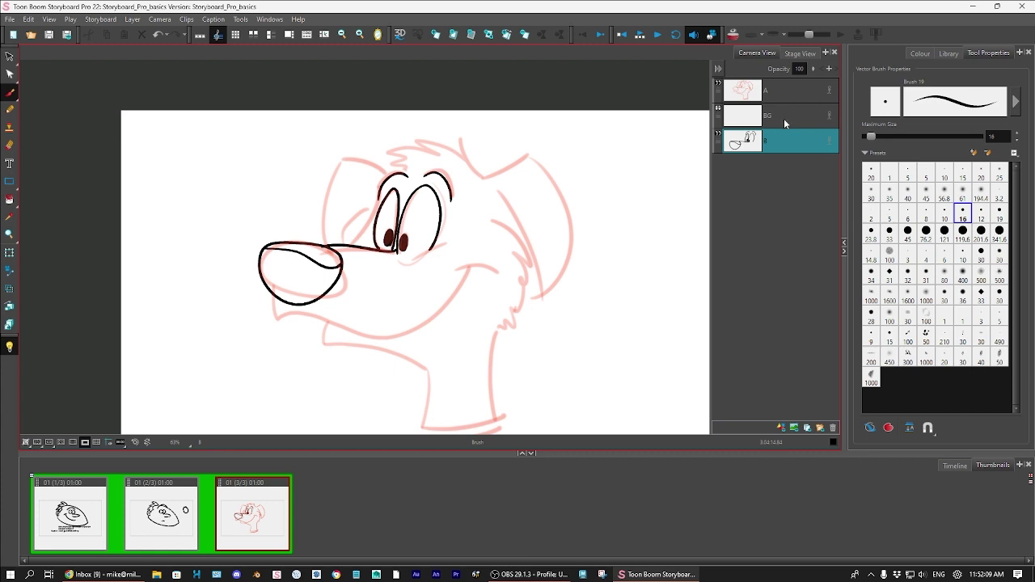
{"action": "double_click", "coordinate": [778, 144]}
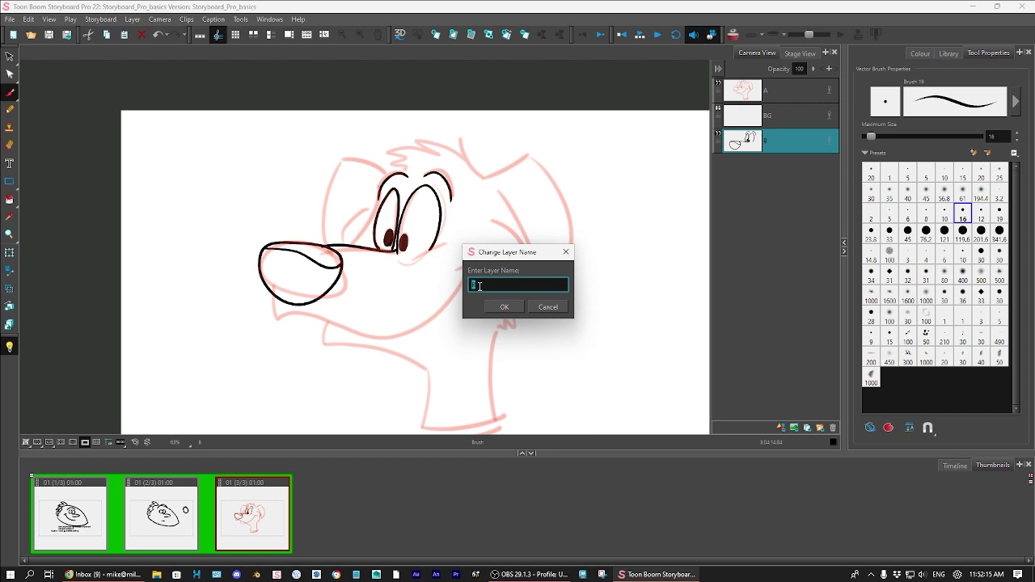
{"action": "type", "text": "Cleanup"}
{"action": "left_click", "coordinate": [506, 308]}
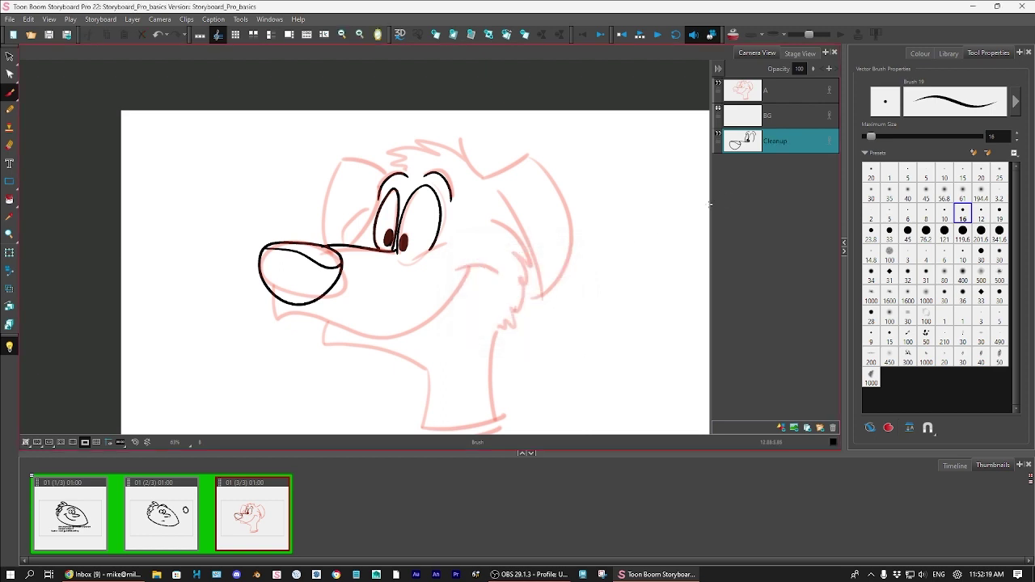
{"action": "left_click_drag", "start_coordinate": [782, 150], "coordinate": [776, 76]}
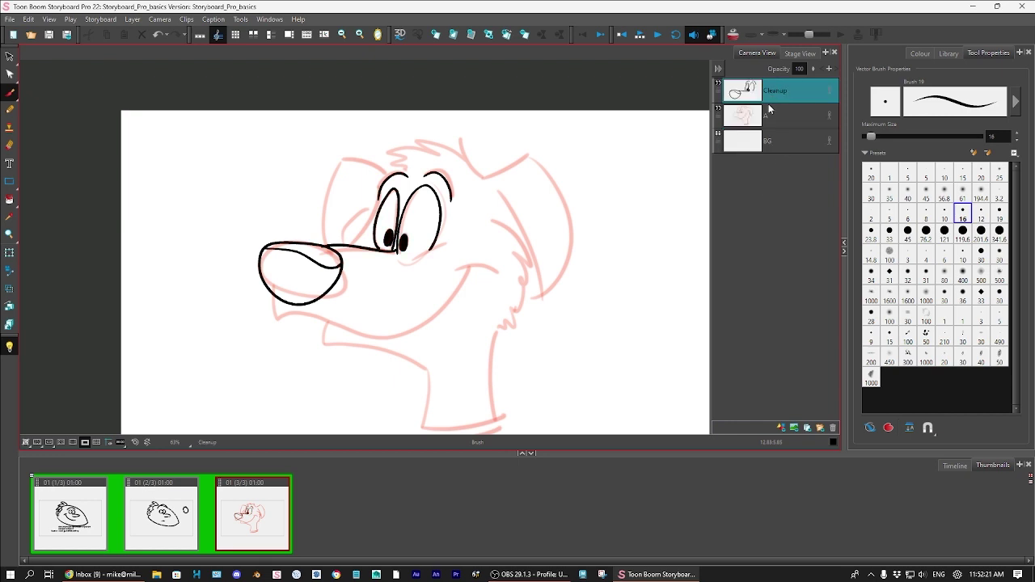
Rename layer A to 'Rough'
{"action": "left_click", "coordinate": [773, 122]}
{"action": "double_click", "coordinate": [772, 118]}
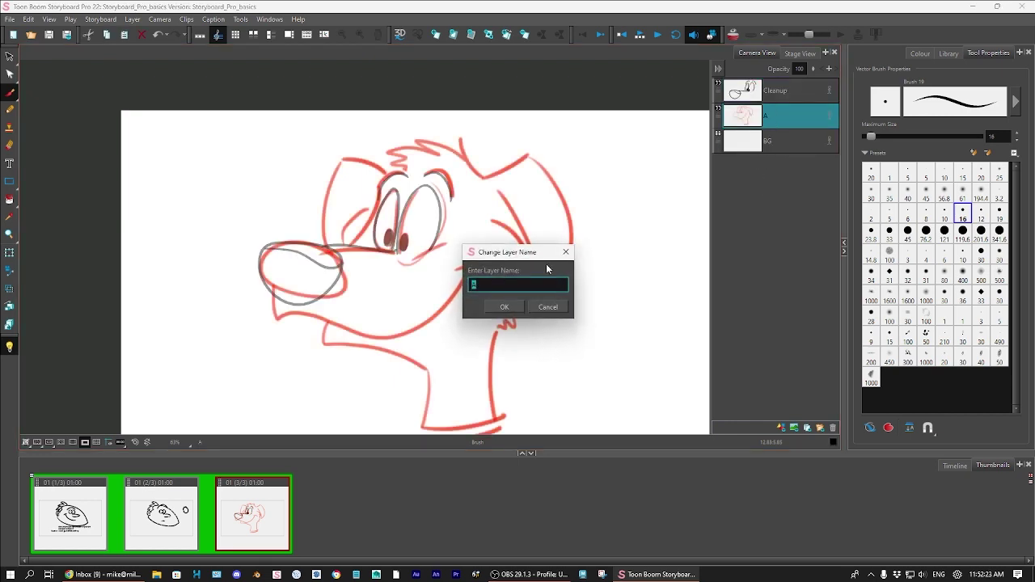
{"action": "type", "text": "Rough"}
{"action": "left_click", "coordinate": [505, 307]}
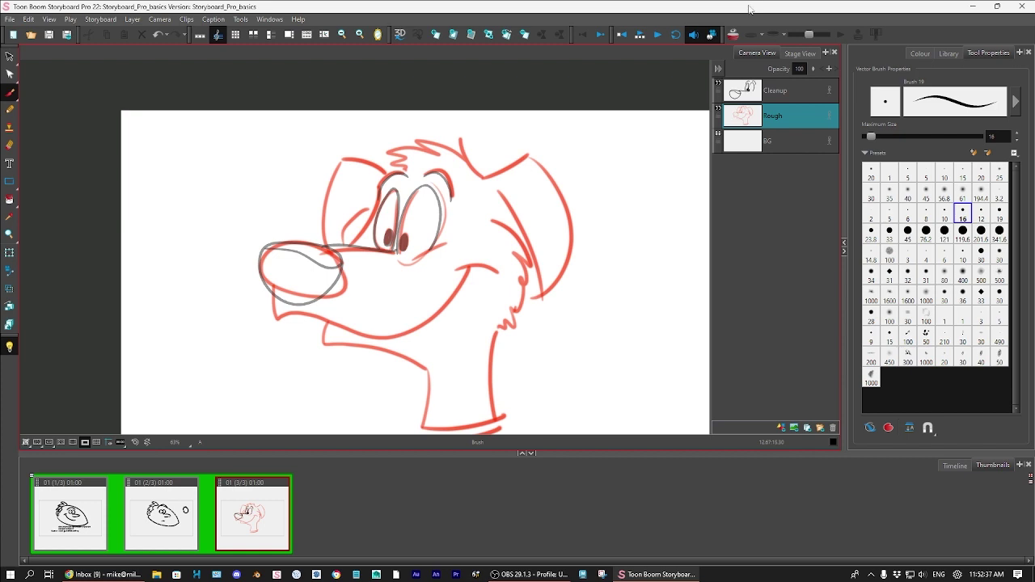
Delete the Cleanup layer along with its black lines
{"action": "left_click", "coordinate": [774, 101]}
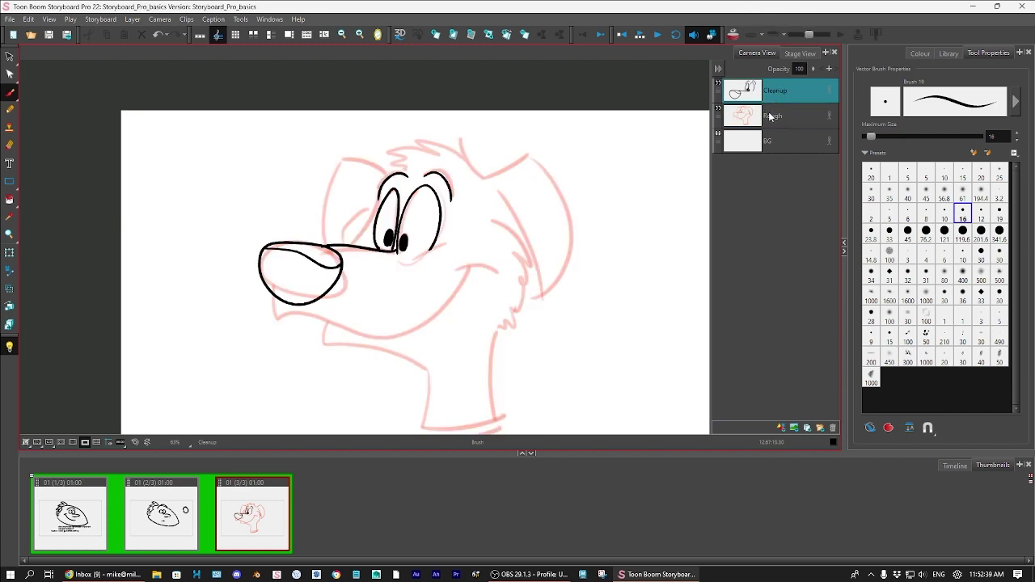
{"action": "left_click", "coordinate": [772, 115]}
{"action": "left_click", "coordinate": [738, 100]}
{"action": "left_click", "coordinate": [833, 427]}
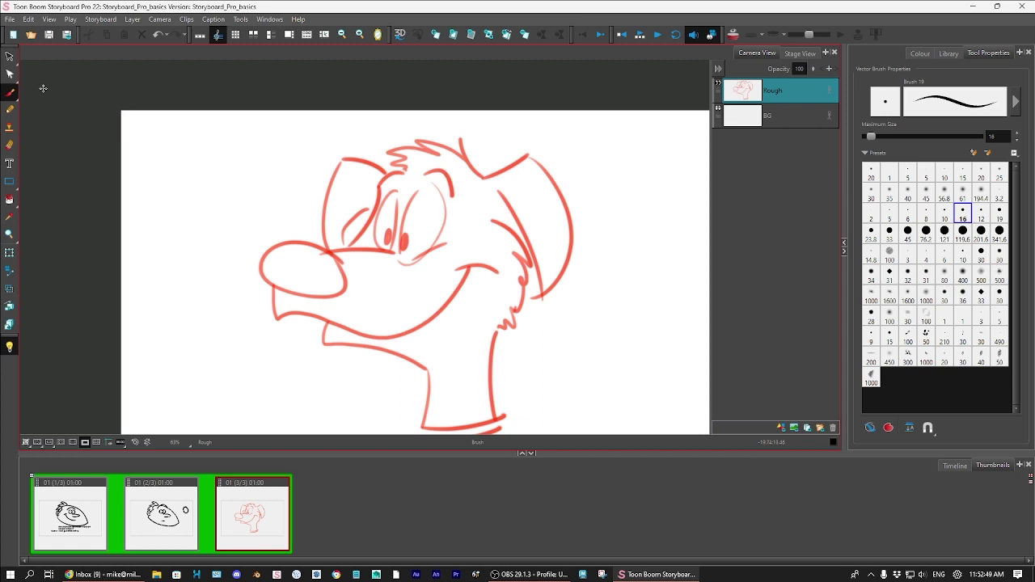
On BG, draw a horizon line and building outlines, then reselect Rough and toggle Auto Light Table
{"action": "left_click", "coordinate": [766, 118]}
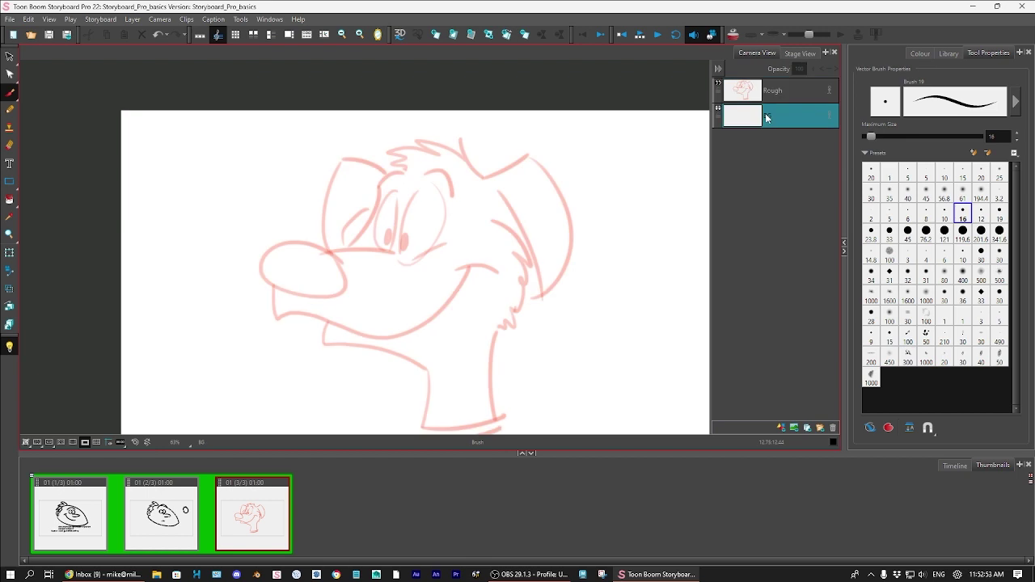
{"action": "mouse_move", "coordinate": [140, 299]}
{"action": "left_mouse_down"}
{"action": "mouse_move", "coordinate": [694, 298]}
{"action": "mouse_move", "coordinate": [727, 304]}
{"action": "left_mouse_up"}
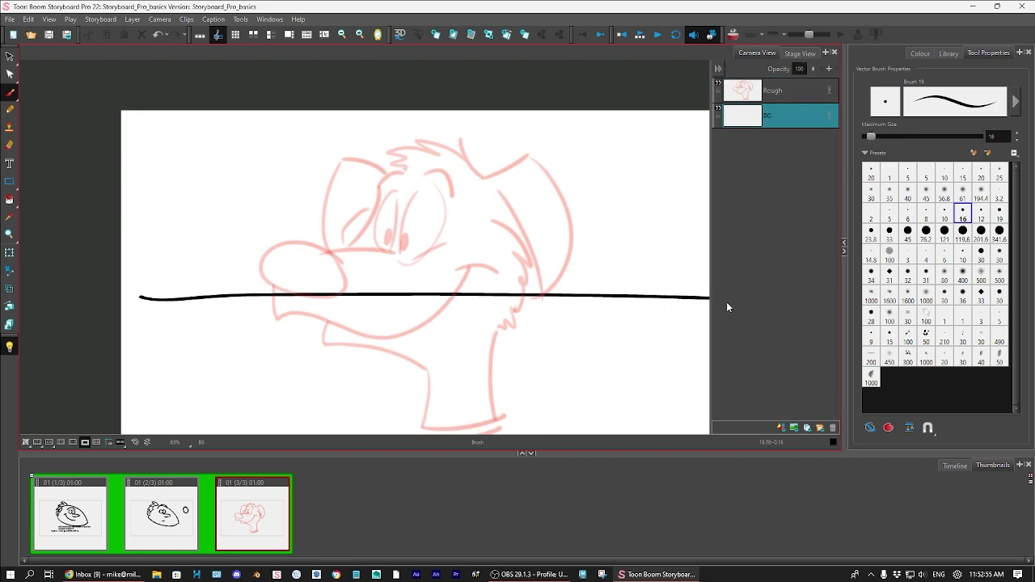
{"action": "mouse_move", "coordinate": [173, 293]}
{"action": "left_mouse_down"}
{"action": "mouse_move", "coordinate": [172, 181]}
{"action": "mouse_move", "coordinate": [234, 289]}
{"action": "left_mouse_up"}
{"action": "mouse_move", "coordinate": [170, 208]}
{"action": "left_mouse_down"}
{"action": "mouse_move", "coordinate": [139, 204]}
{"action": "mouse_move", "coordinate": [131, 296]}
{"action": "left_mouse_up"}
{"action": "mouse_move", "coordinate": [588, 288]}
{"action": "left_mouse_down"}
{"action": "mouse_move", "coordinate": [607, 172]}
{"action": "mouse_move", "coordinate": [652, 296]}
{"action": "left_mouse_up"}
{"action": "mouse_move", "coordinate": [649, 239]}
{"action": "left_mouse_down"}
{"action": "mouse_move", "coordinate": [680, 259]}
{"action": "mouse_move", "coordinate": [685, 310]}
{"action": "left_mouse_up"}
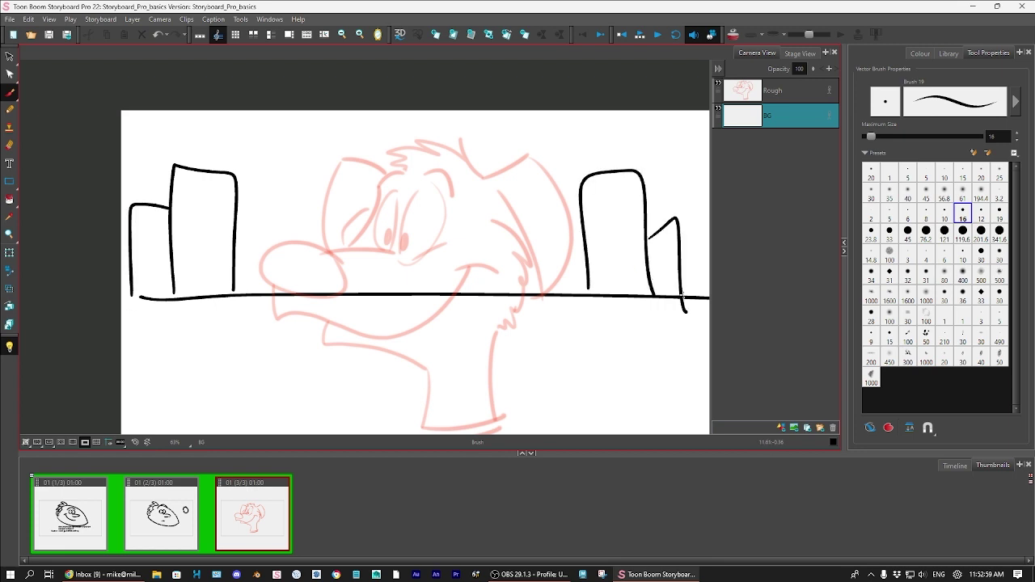
{"action": "left_click", "coordinate": [771, 94]}
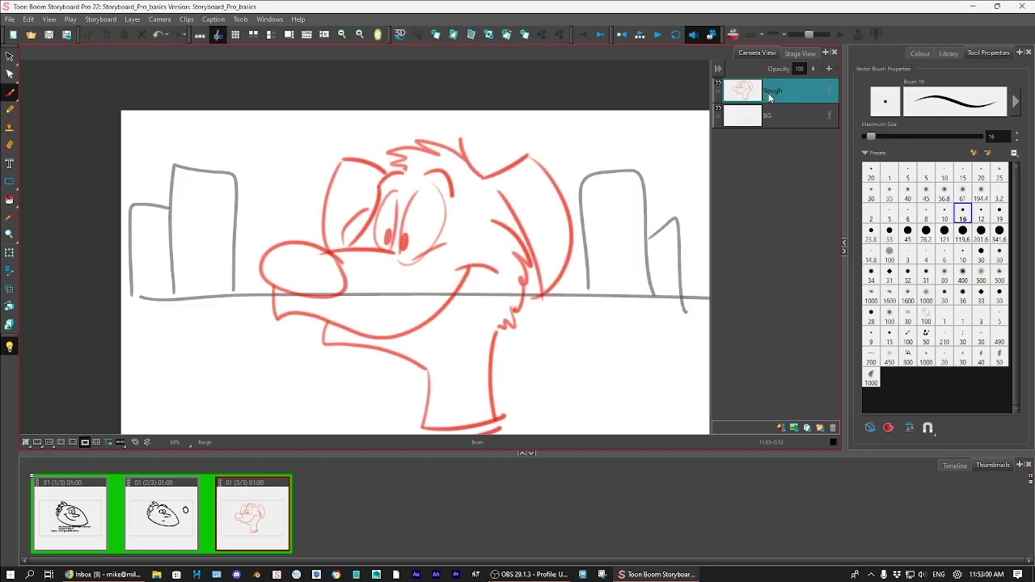
{"action": "left_click", "coordinate": [11, 347]}
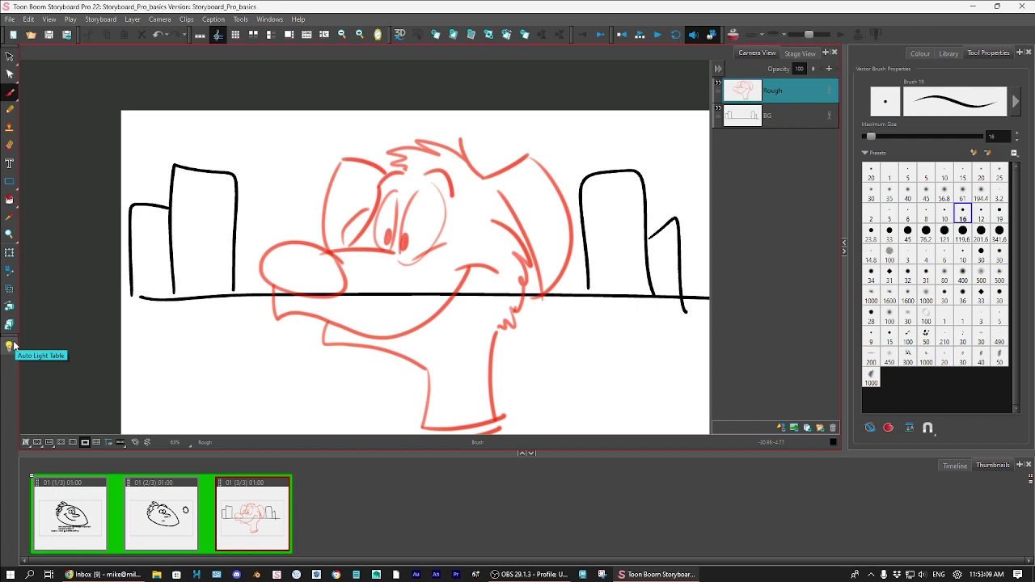
Set the brush to the 119.6 preset in white with Draw Behind enabled
{"action": "left_click", "coordinate": [963, 232]}
{"action": "left_click", "coordinate": [921, 53]}
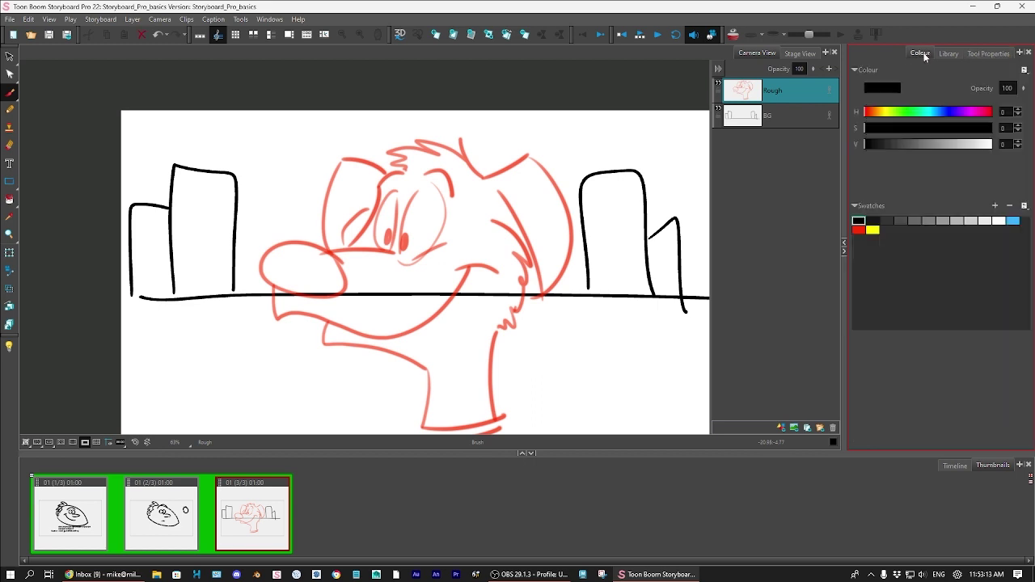
{"action": "left_click", "coordinate": [998, 220]}
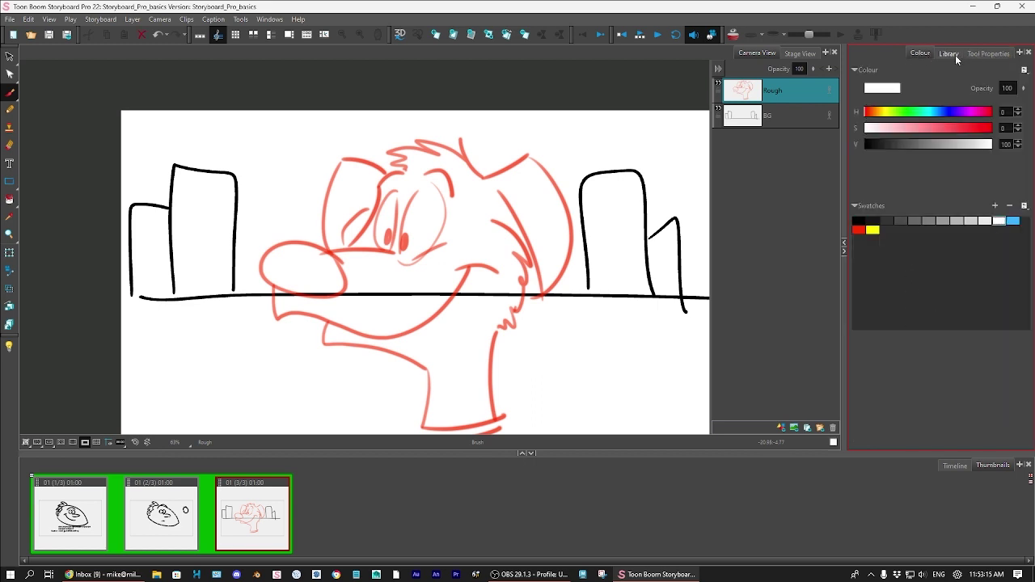
{"action": "left_click", "coordinate": [987, 54]}
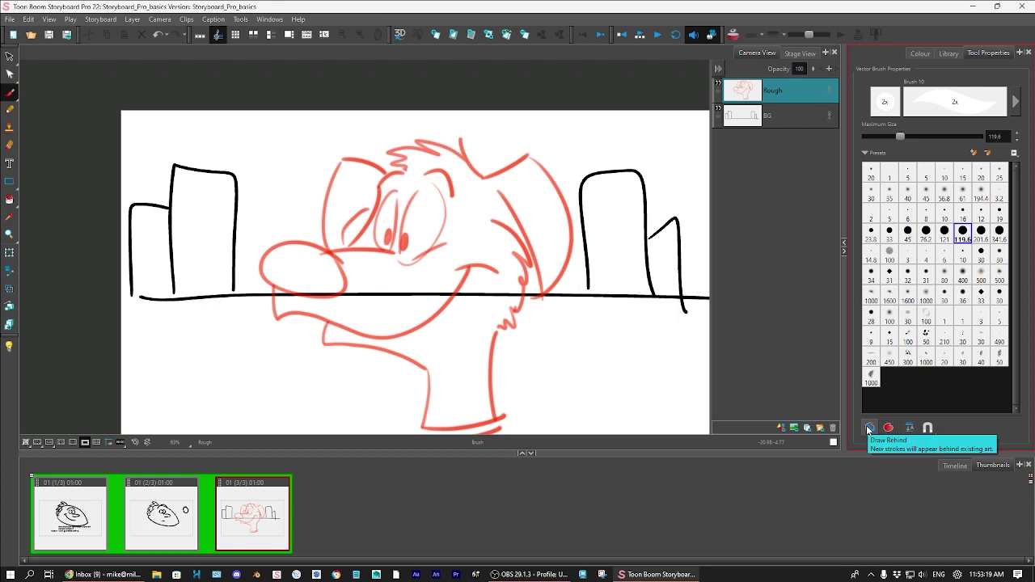
{"action": "left_click", "coordinate": [869, 429]}
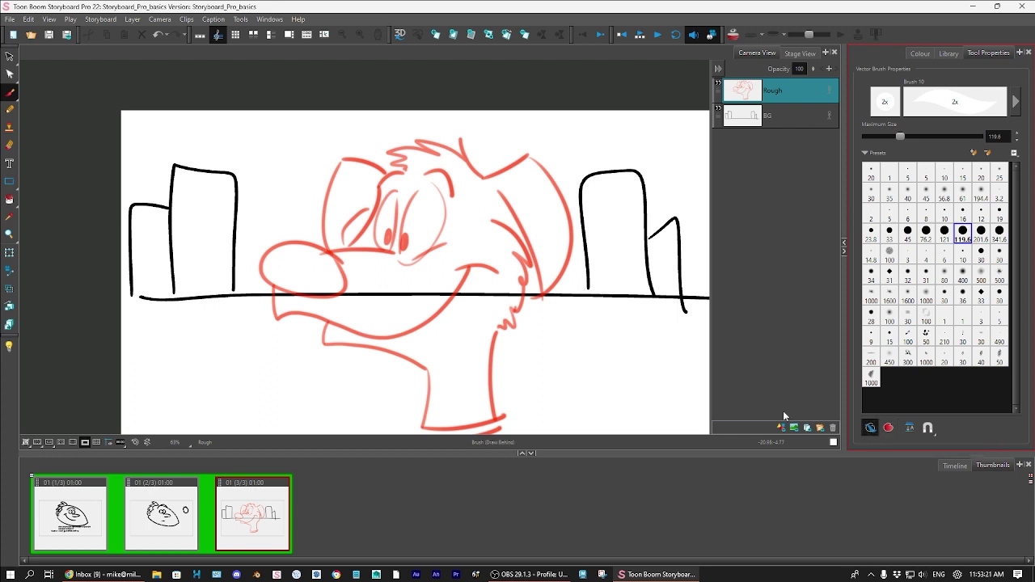
Paint white fill behind the face on Rough, undo the stroke over the mouth, and enlarge the Thumbnails panel
{"action": "mouse_move", "coordinate": [509, 288]}
{"action": "left_mouse_down"}
{"action": "mouse_move", "coordinate": [464, 299]}
{"action": "mouse_move", "coordinate": [473, 278]}
{"action": "mouse_move", "coordinate": [427, 293]}
{"action": "mouse_move", "coordinate": [285, 299]}
{"action": "left_mouse_up"}
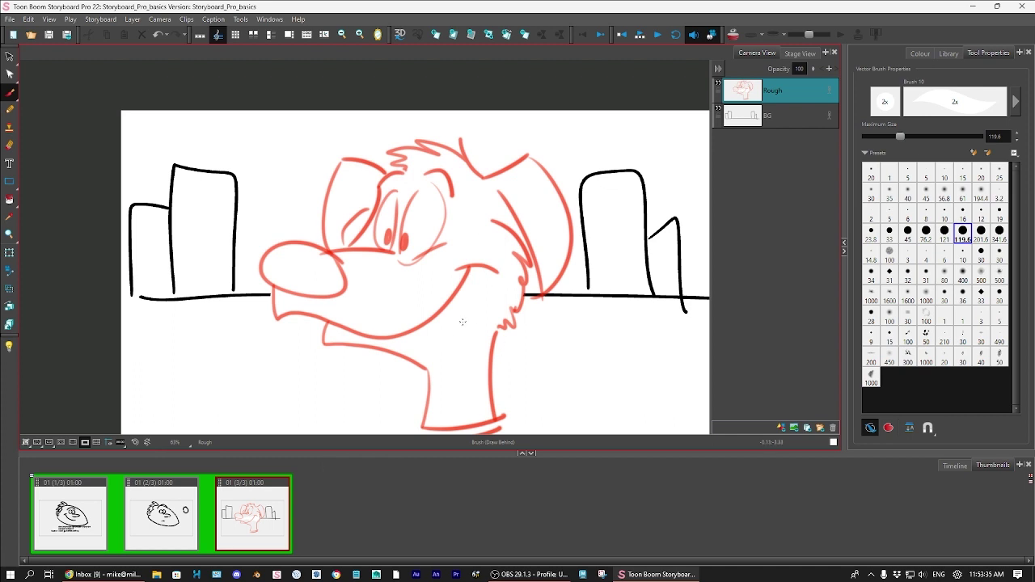
{"action": "left_click_drag", "start_coordinate": [459, 308], "coordinate": [310, 301]}
{"action": "key", "text": "ctrl+z"}
{"action": "left_click", "coordinate": [785, 123]}
{"action": "left_click", "coordinate": [784, 98]}
{"action": "left_click_drag", "start_coordinate": [608, 431], "coordinate": [605, 405]}
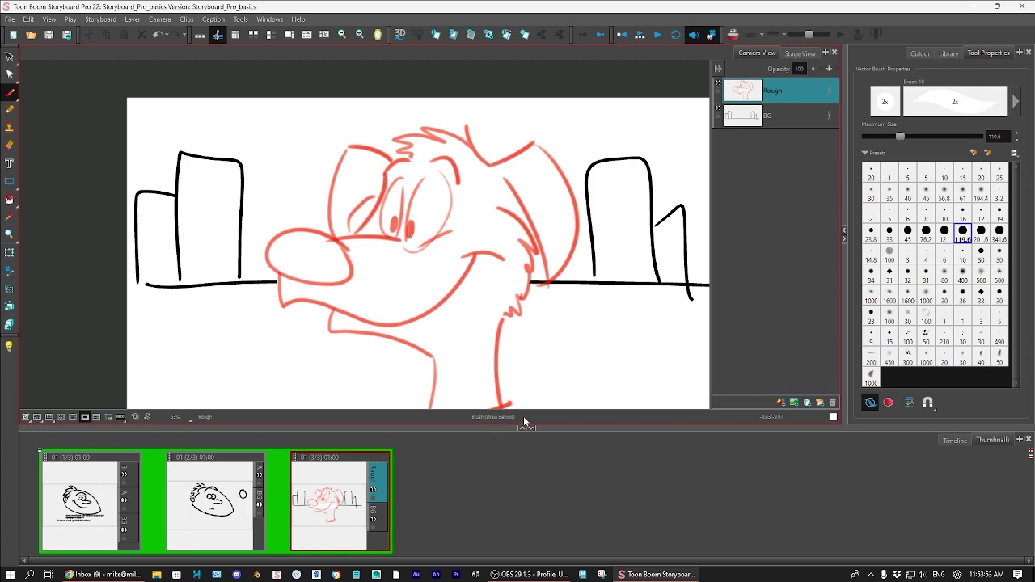
Turn off Draw Behind for the brush in Tool Properties
{"action": "left_click", "coordinate": [9, 91]}
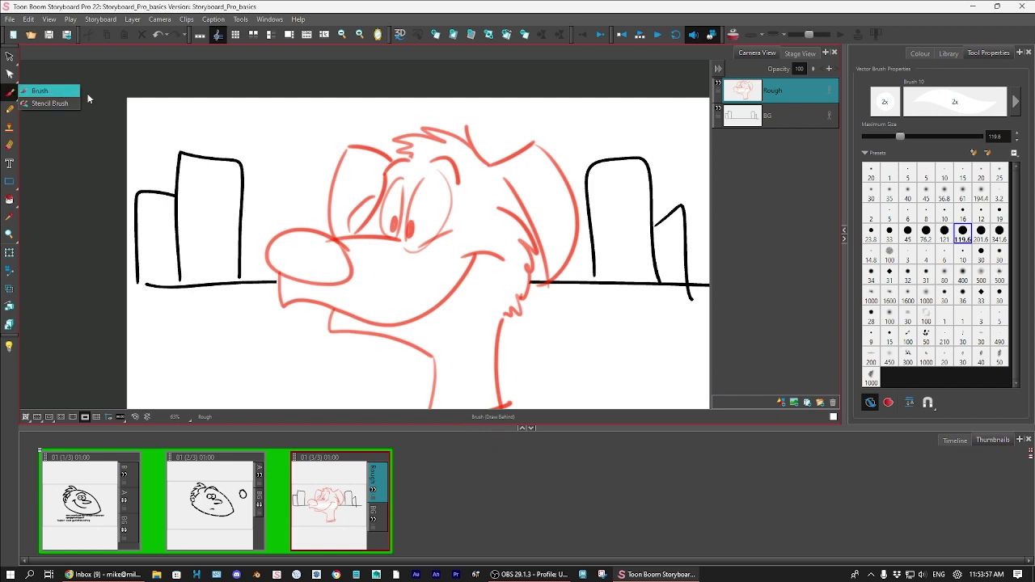
{"action": "left_click", "coordinate": [871, 402]}
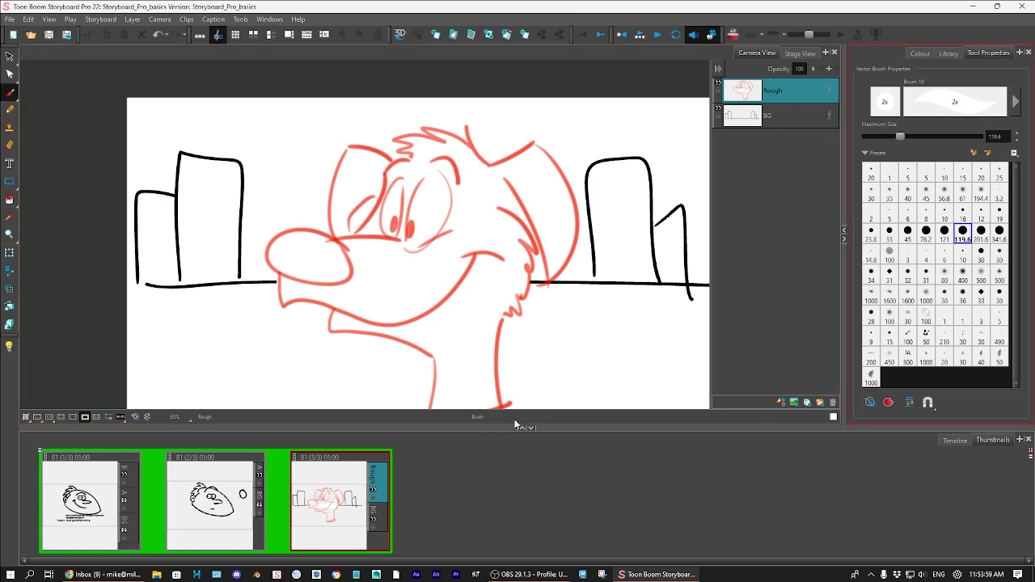